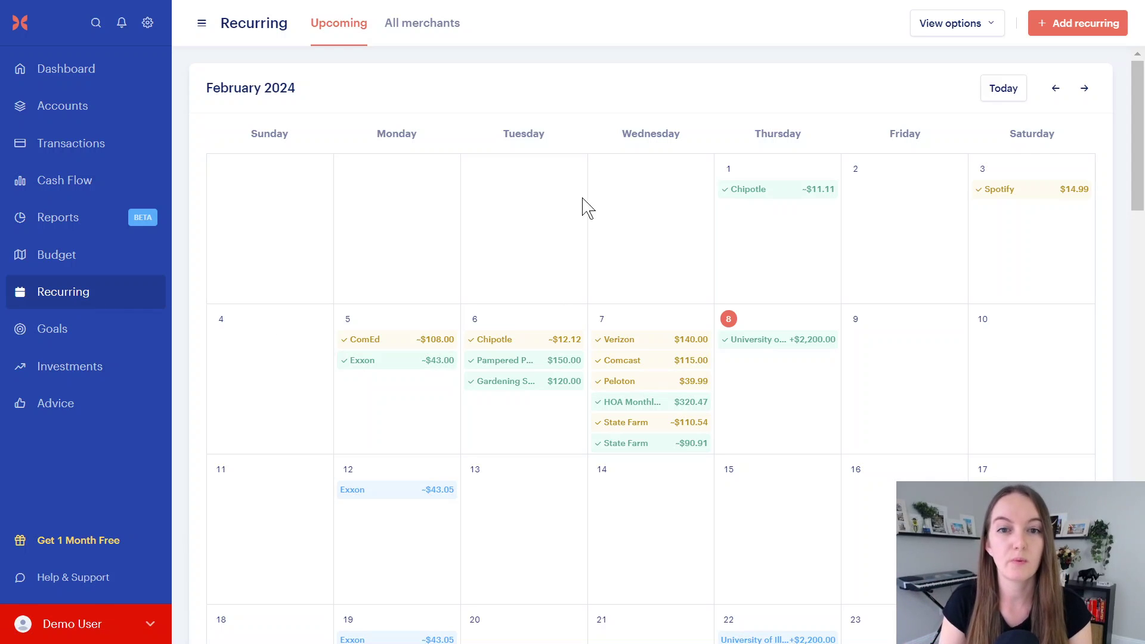
Step: Preview the University of Illinois paycheck and Verizon bill details on the calendar
{"action": "scroll", "coordinate": [678, 322], "scroll_direction": "down", "scroll_amount": 1}
{"action": "scroll", "coordinate": [678, 322], "scroll_direction": "down", "scroll_amount": 1}
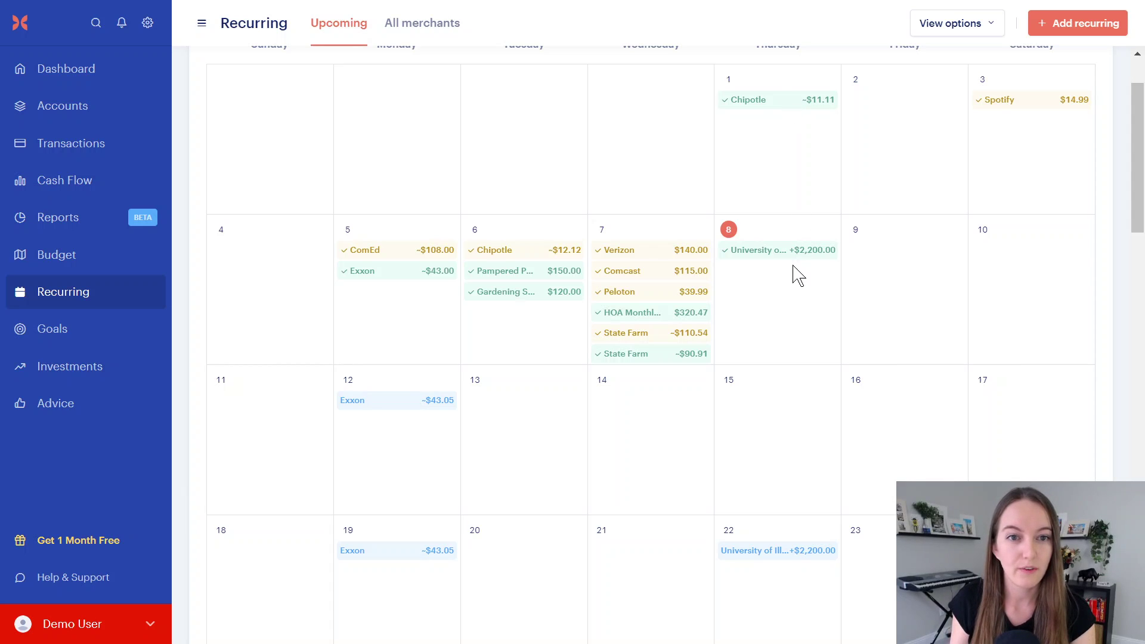
{"action": "left_click", "coordinate": [829, 251]}
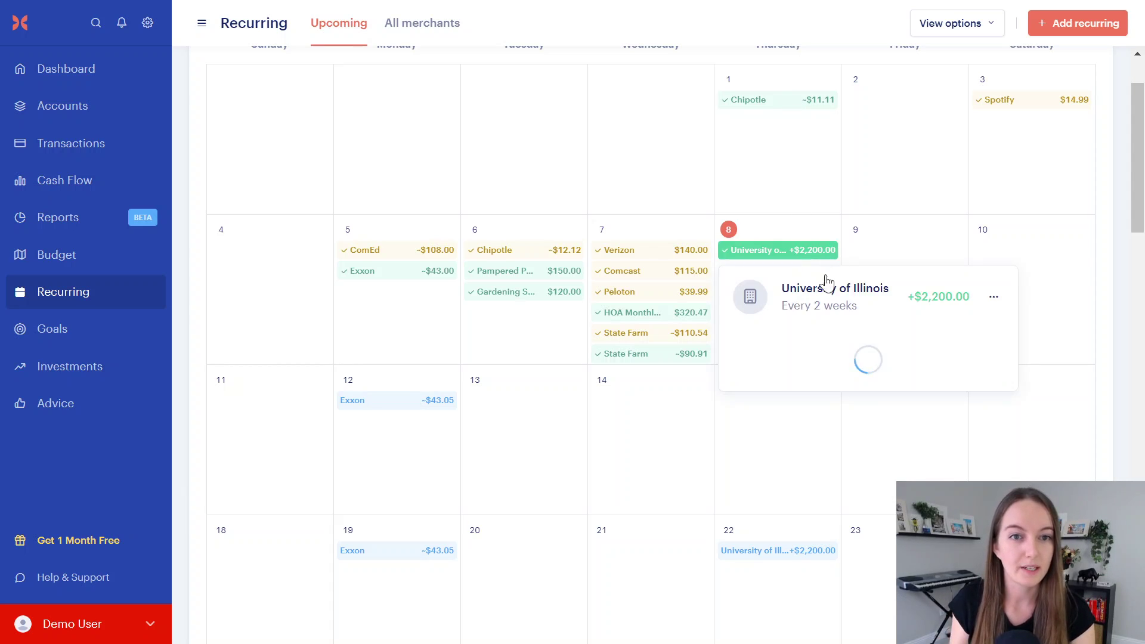
{"action": "left_click", "coordinate": [616, 254]}
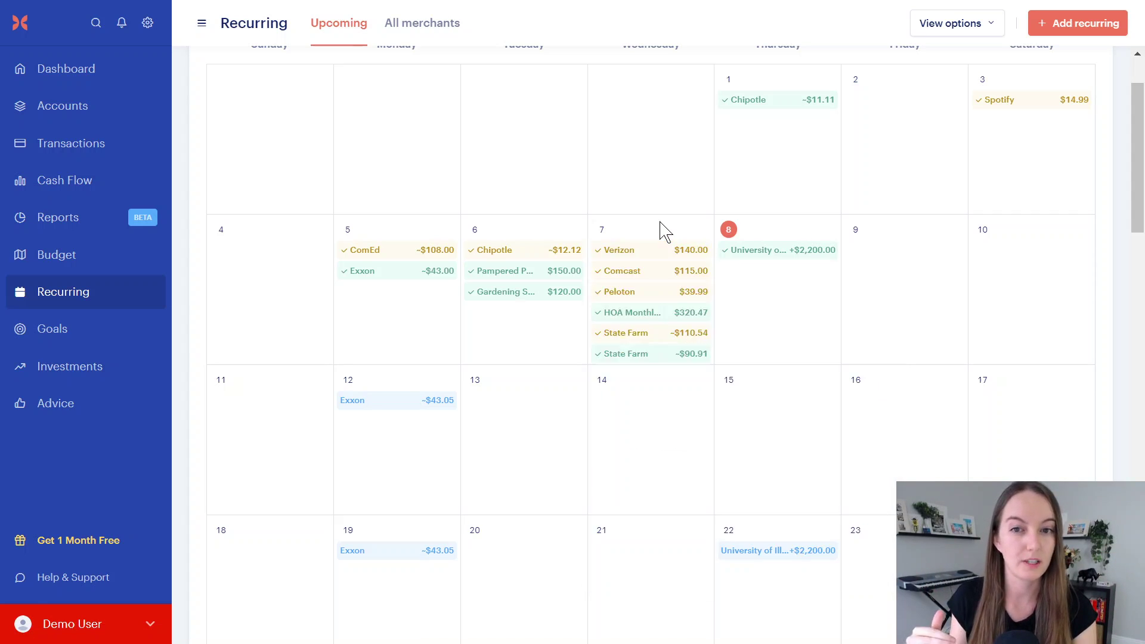
Step: Mark the Chipotle merchant from the Feb 6 entry as not recurring
{"action": "mouse_move", "coordinate": [543, 259]}
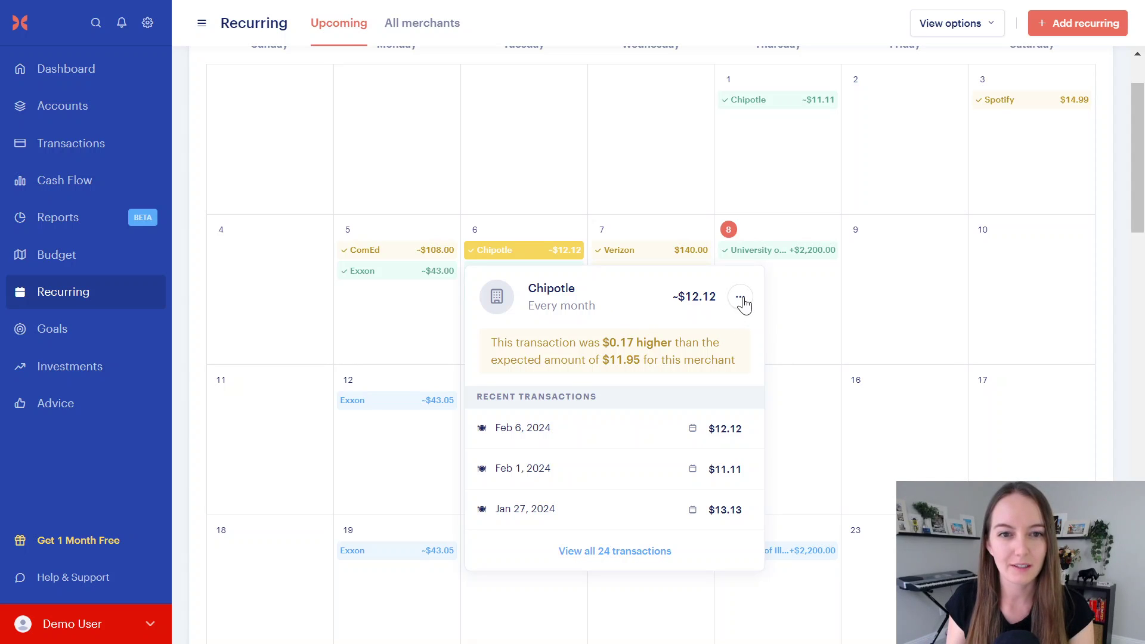
{"action": "left_click", "coordinate": [742, 298]}
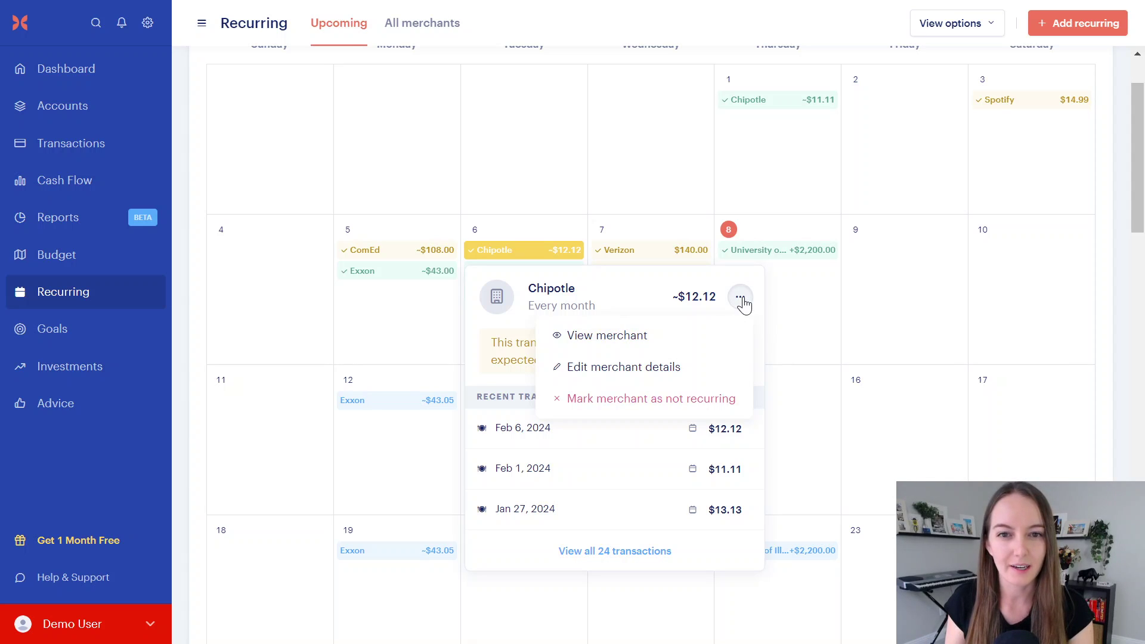
{"action": "left_click", "coordinate": [634, 404]}
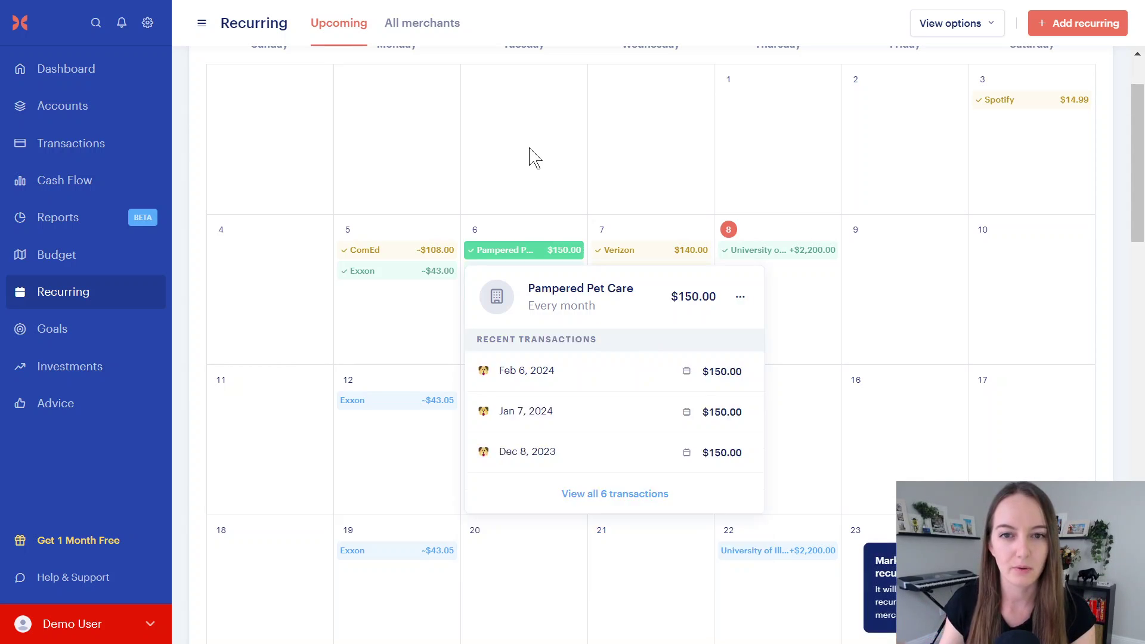
Step: Scroll down to the Complete list and bring up the Spotify row's actions menu
{"action": "scroll", "coordinate": [859, 302], "scroll_direction": "down", "scroll_amount": 9}
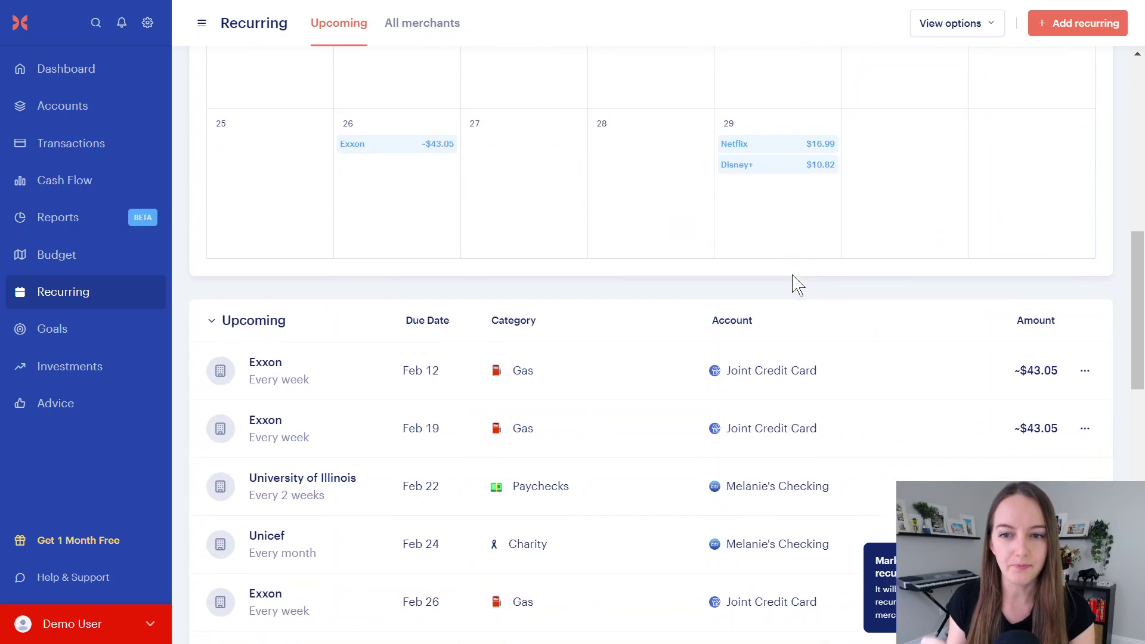
{"action": "scroll", "coordinate": [799, 285], "scroll_direction": "down", "scroll_amount": 1}
{"action": "scroll", "coordinate": [535, 383], "scroll_direction": "down", "scroll_amount": 3}
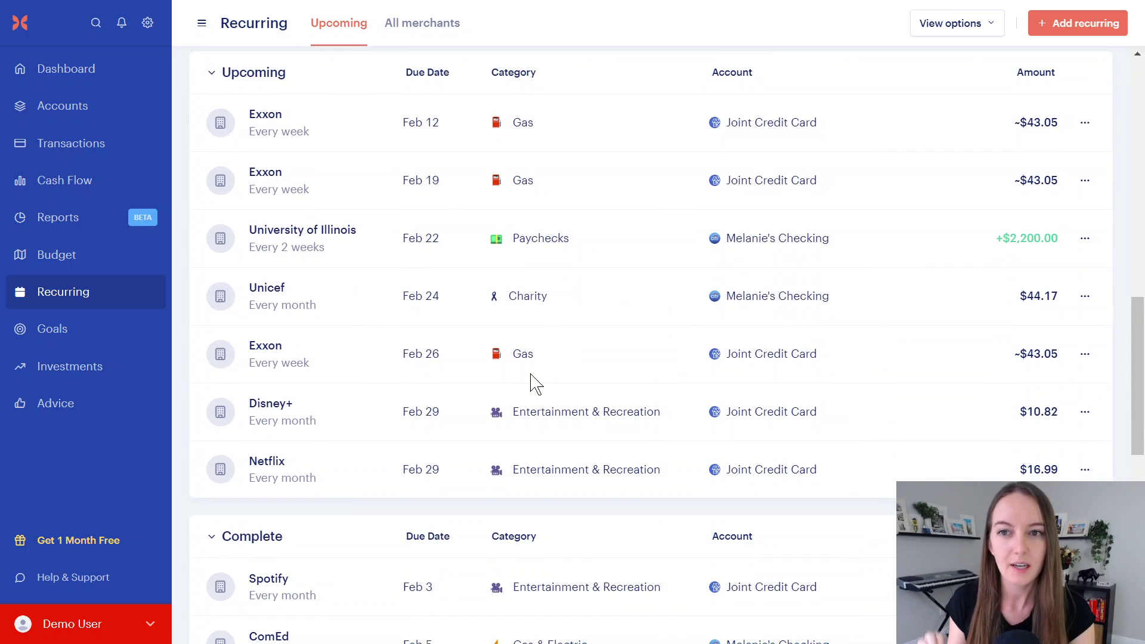
{"action": "scroll", "coordinate": [531, 384], "scroll_direction": "down", "scroll_amount": 2}
{"action": "scroll", "coordinate": [531, 385], "scroll_direction": "down", "scroll_amount": 4}
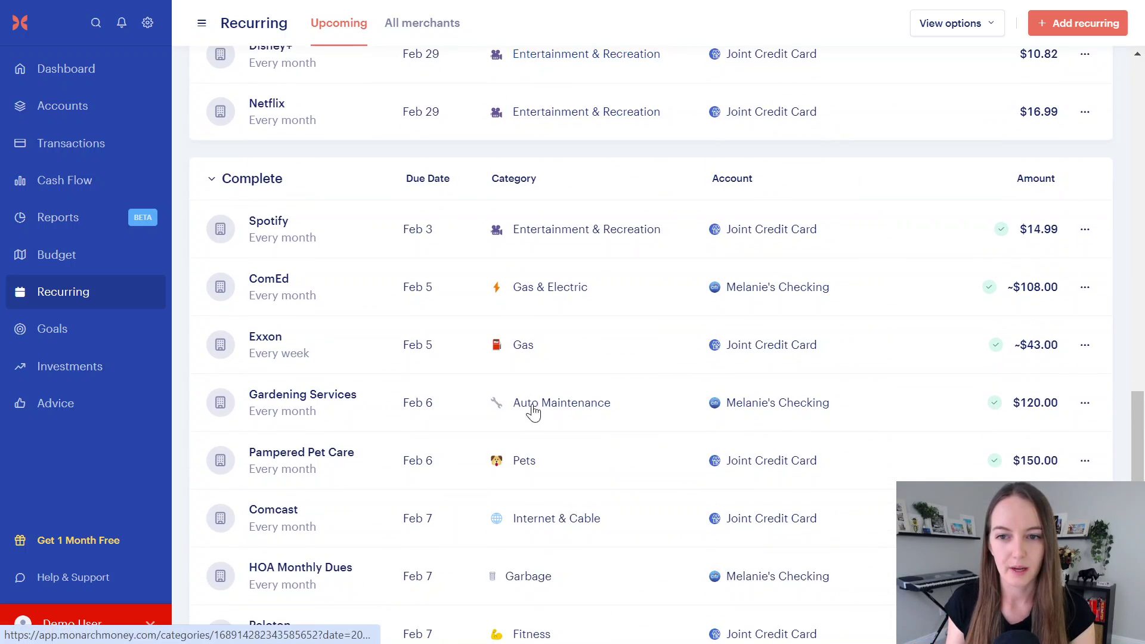
{"action": "scroll", "coordinate": [533, 412], "scroll_direction": "down", "scroll_amount": 1}
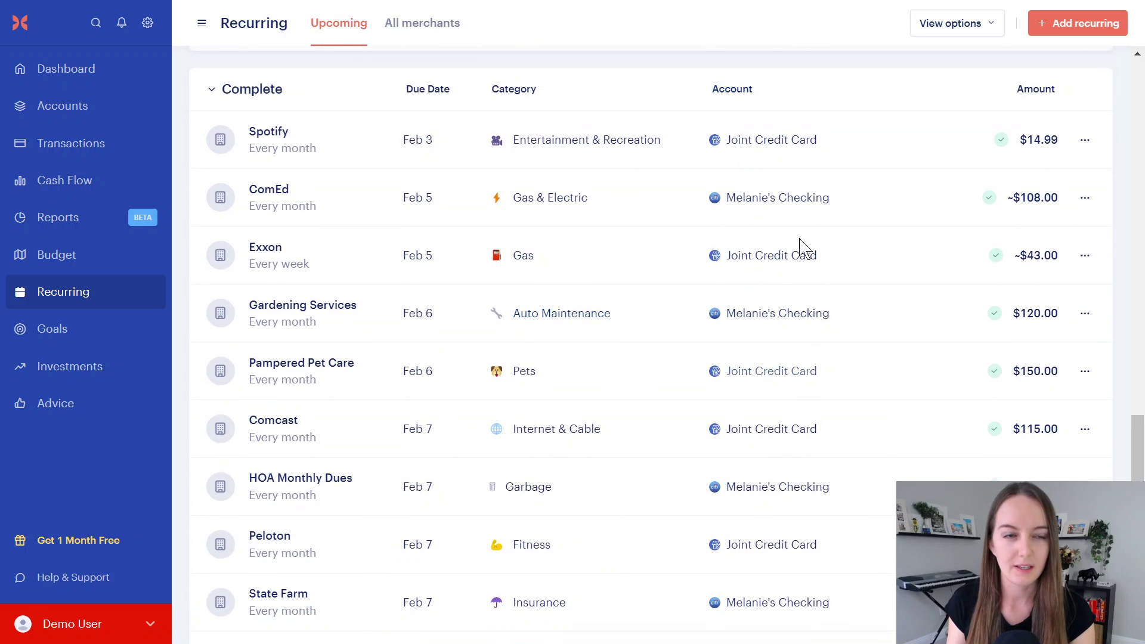
{"action": "left_click", "coordinate": [1084, 143]}
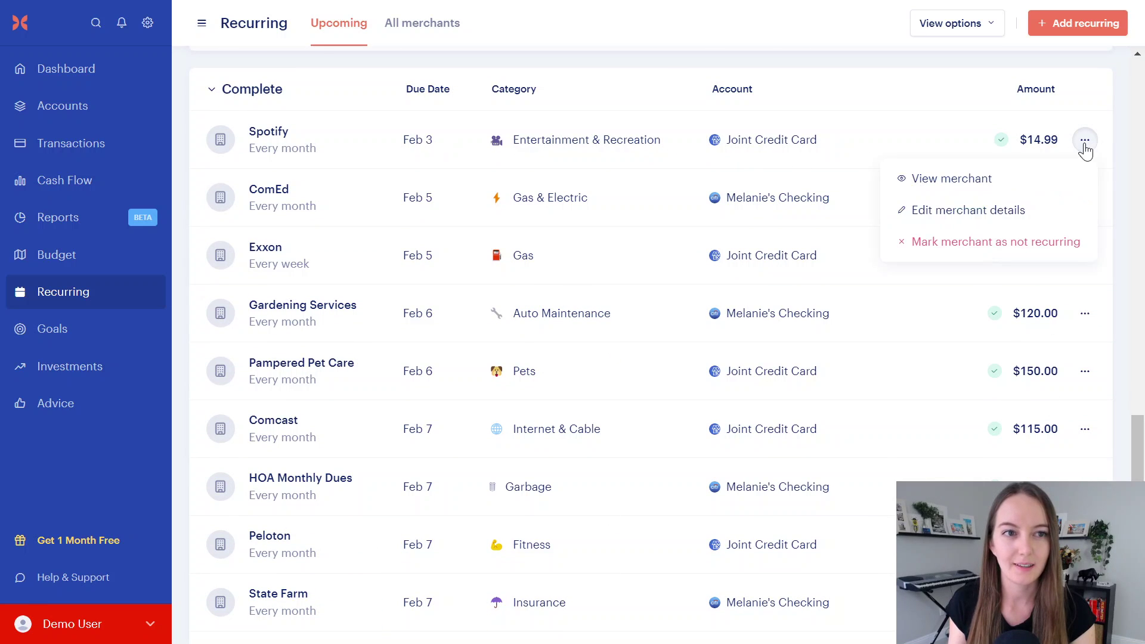
Step: Edit Spotify's merchant details, keeping frequency Every month and type Expense
{"action": "left_click", "coordinate": [987, 218]}
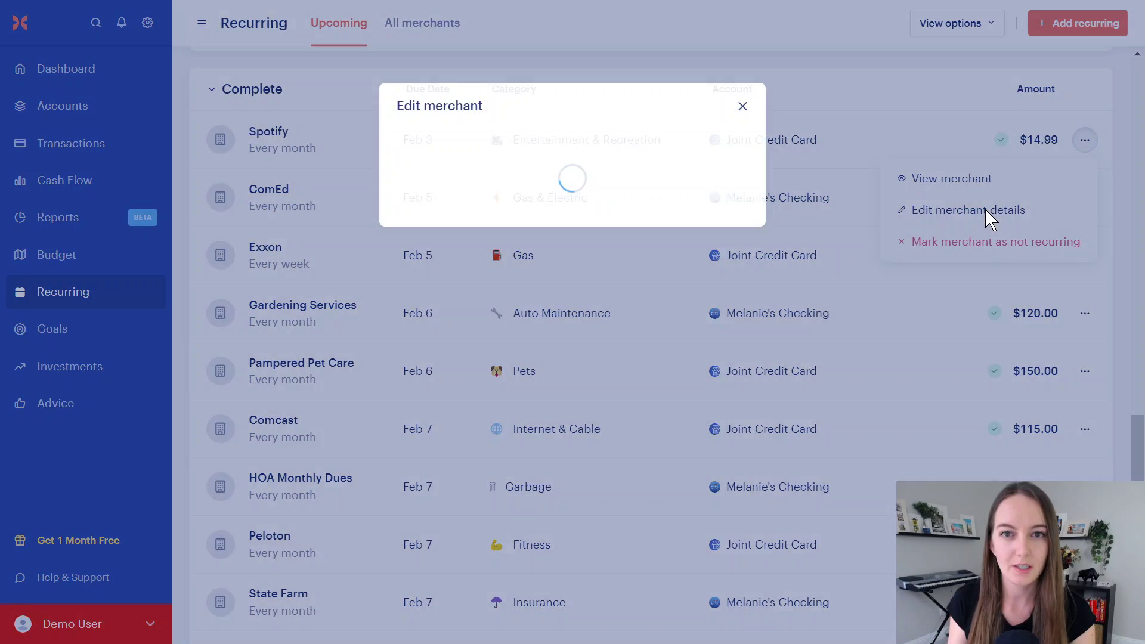
{"action": "scroll", "coordinate": [512, 204], "scroll_direction": "down", "scroll_amount": 3}
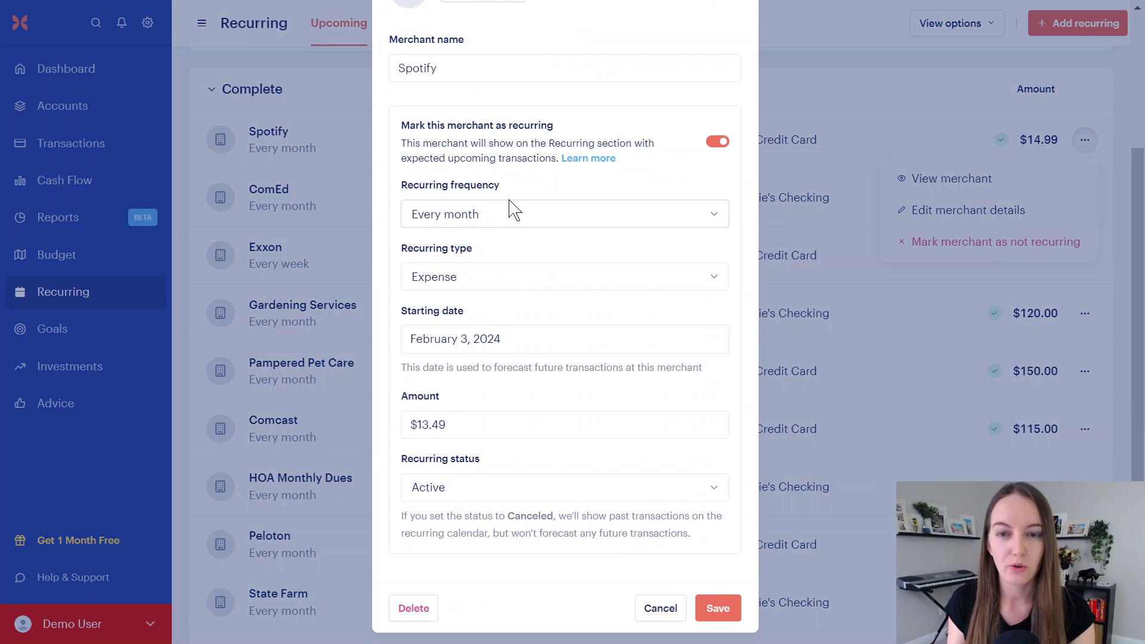
{"action": "left_click", "coordinate": [422, 227]}
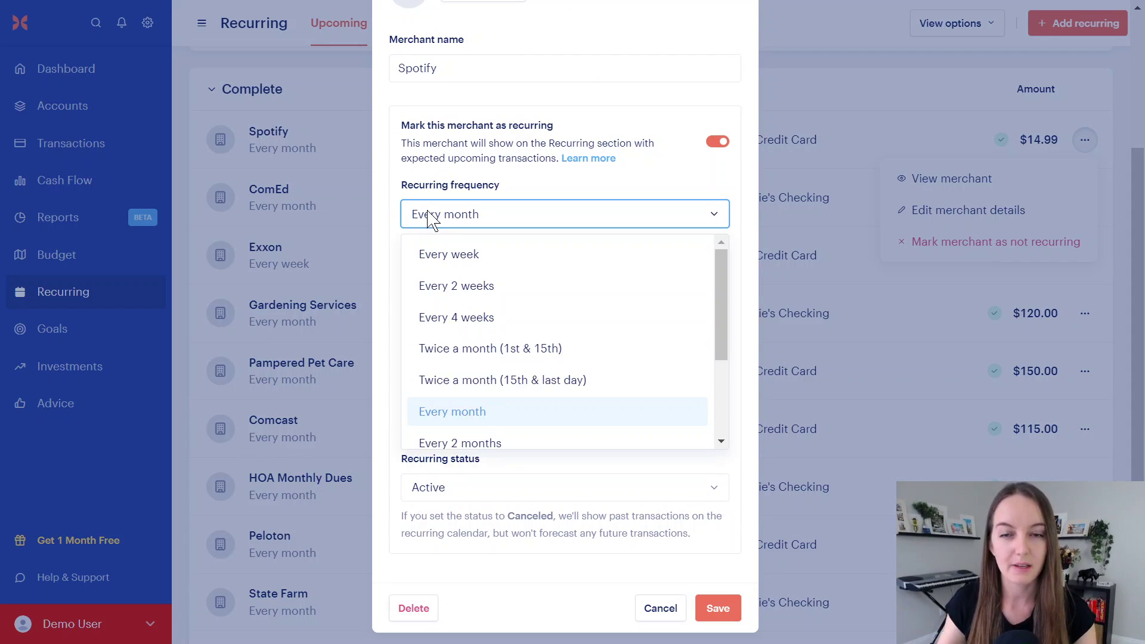
{"action": "scroll", "coordinate": [568, 343], "scroll_direction": "down", "scroll_amount": 2}
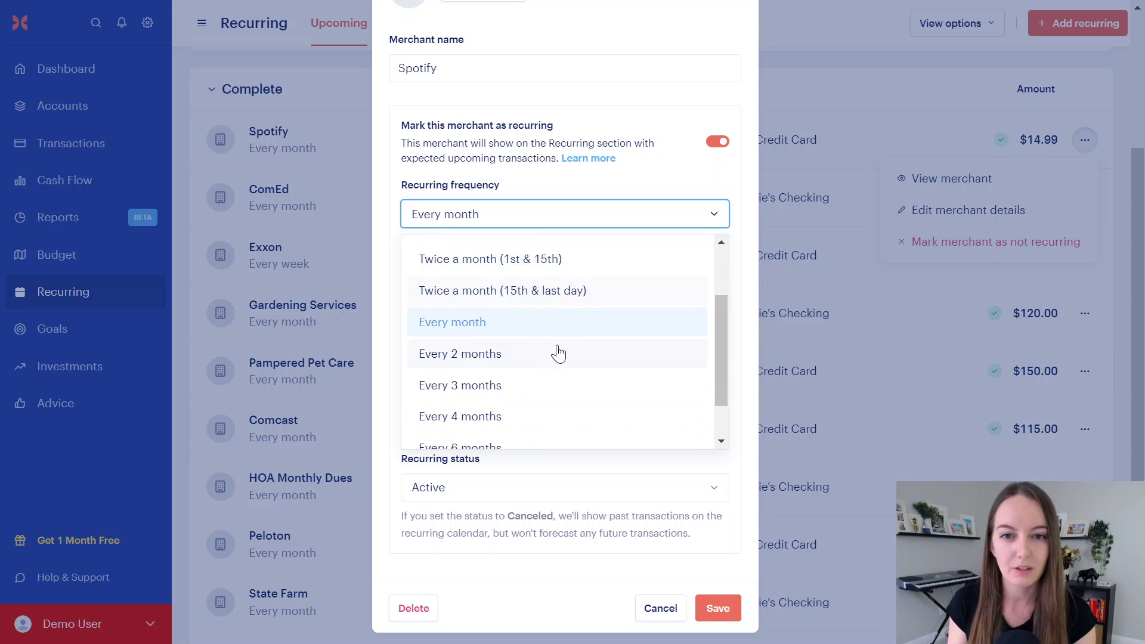
{"action": "scroll", "coordinate": [562, 362], "scroll_direction": "down", "scroll_amount": 1}
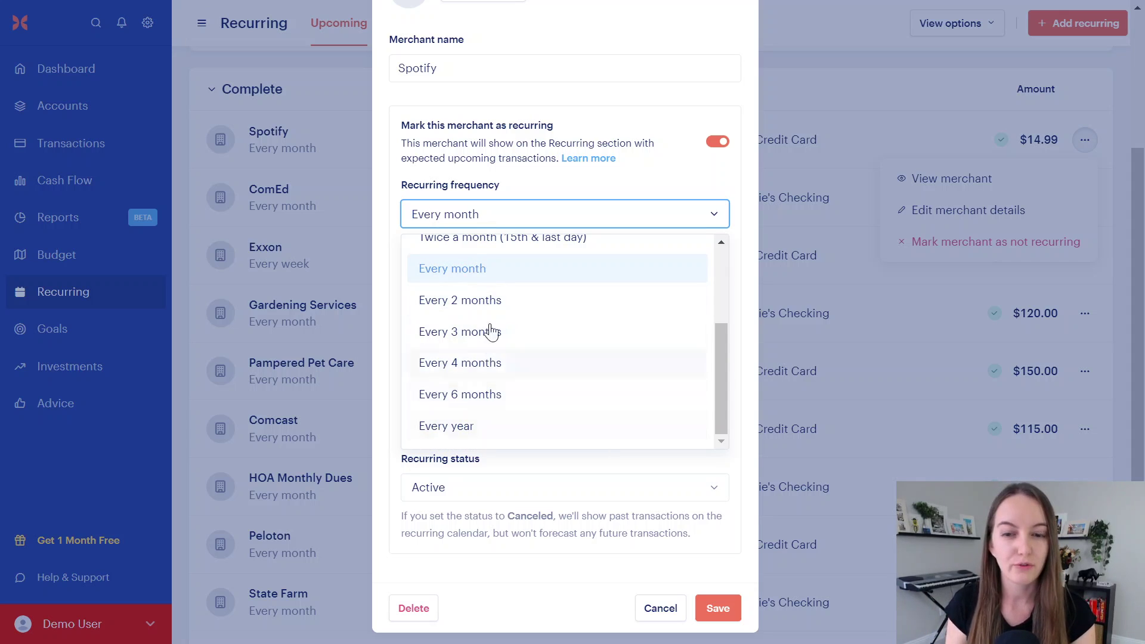
{"action": "scroll", "coordinate": [574, 346], "scroll_direction": "up", "scroll_amount": 2}
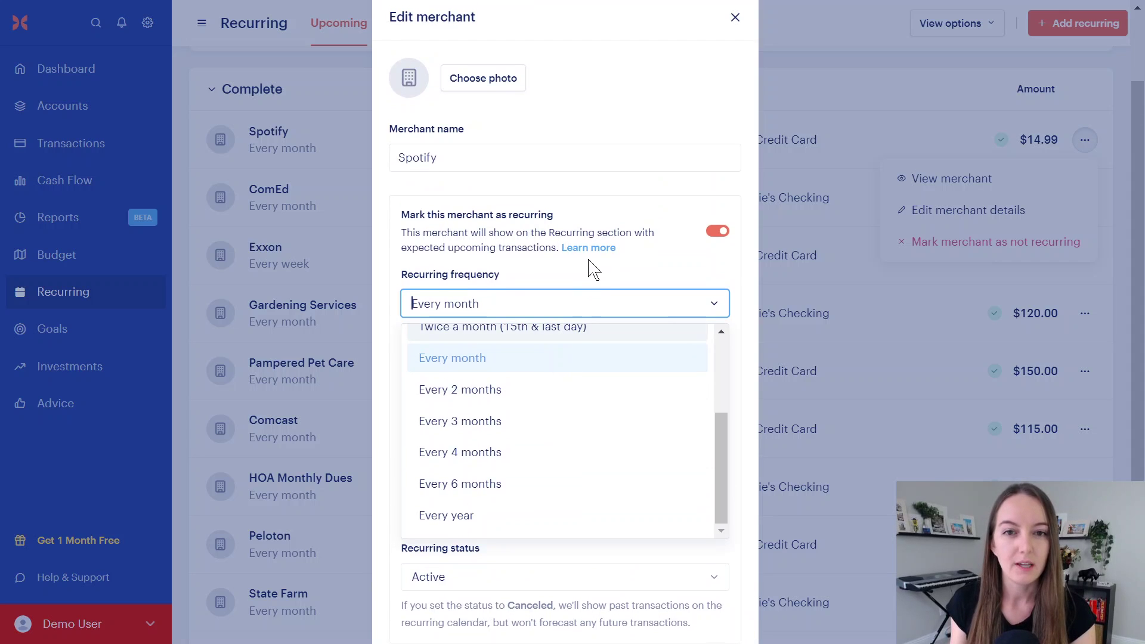
{"action": "left_click", "coordinate": [600, 309]}
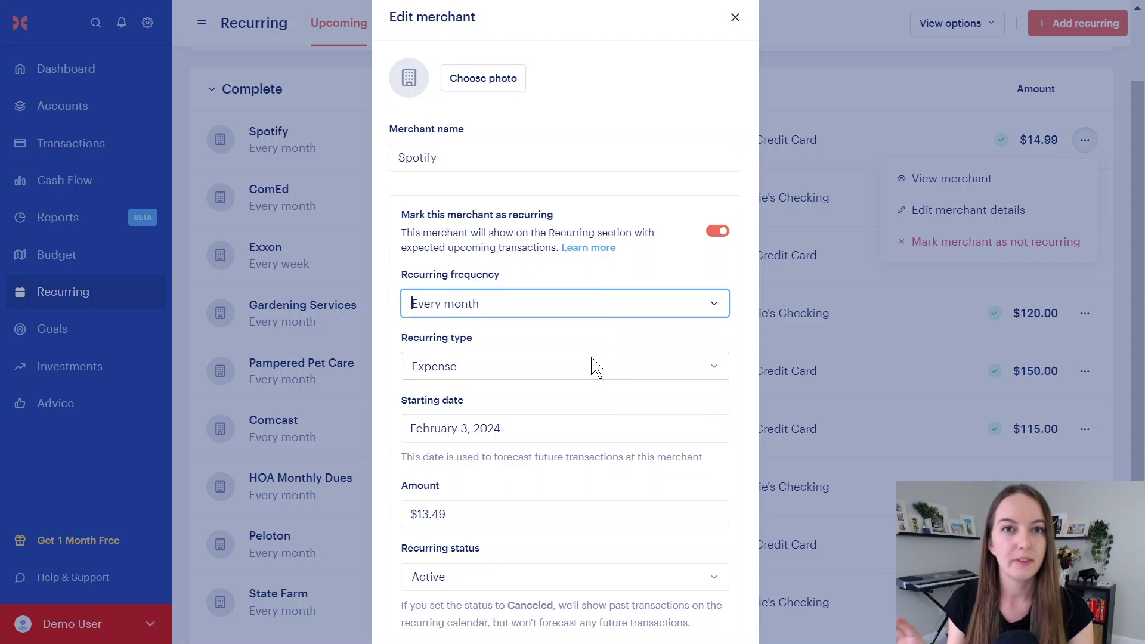
{"action": "left_click", "coordinate": [597, 366]}
{"action": "left_click", "coordinate": [595, 327]}
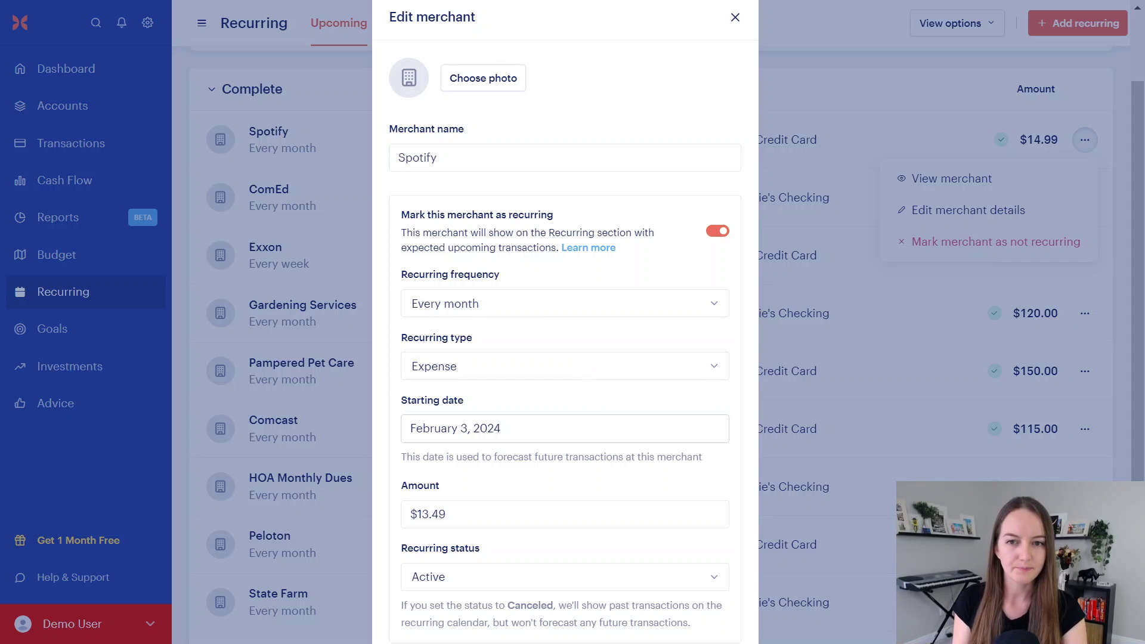
Step: Keep the February 3, 2024 start date and Active status, then save Spotify's settings
{"action": "left_click", "coordinate": [578, 428]}
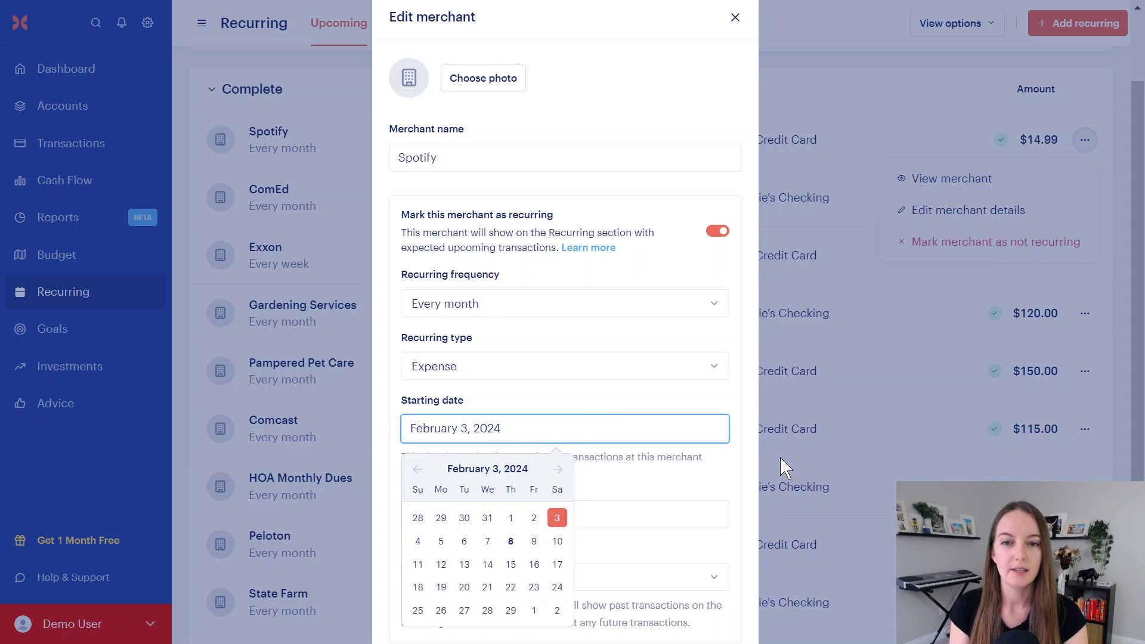
{"action": "left_click", "coordinate": [621, 389]}
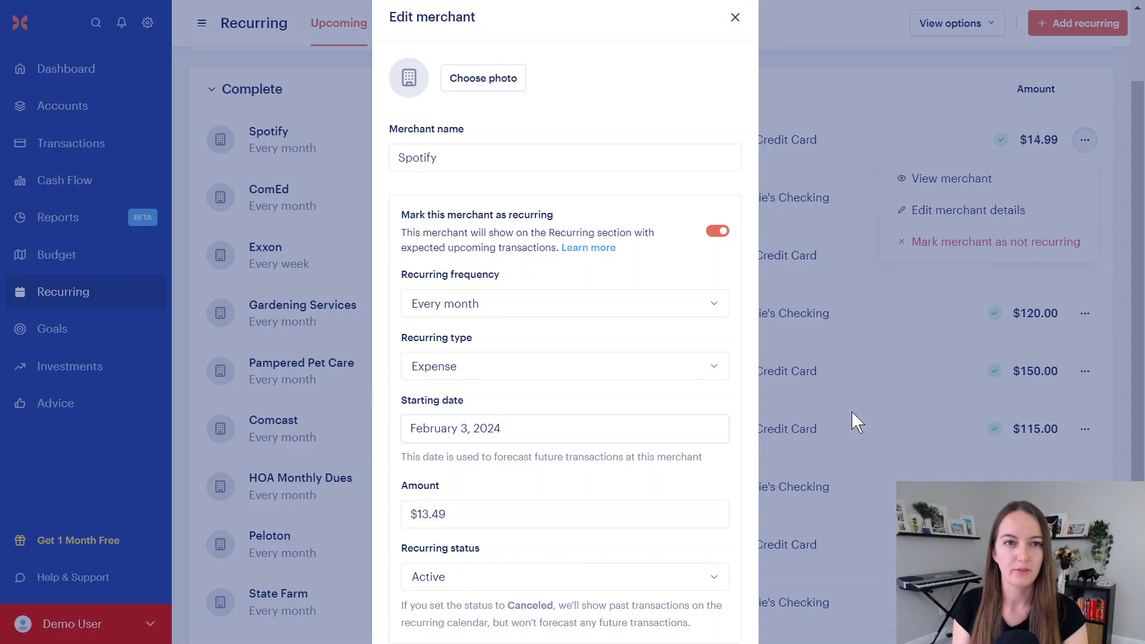
{"action": "scroll", "coordinate": [692, 483], "scroll_direction": "down", "scroll_amount": 2}
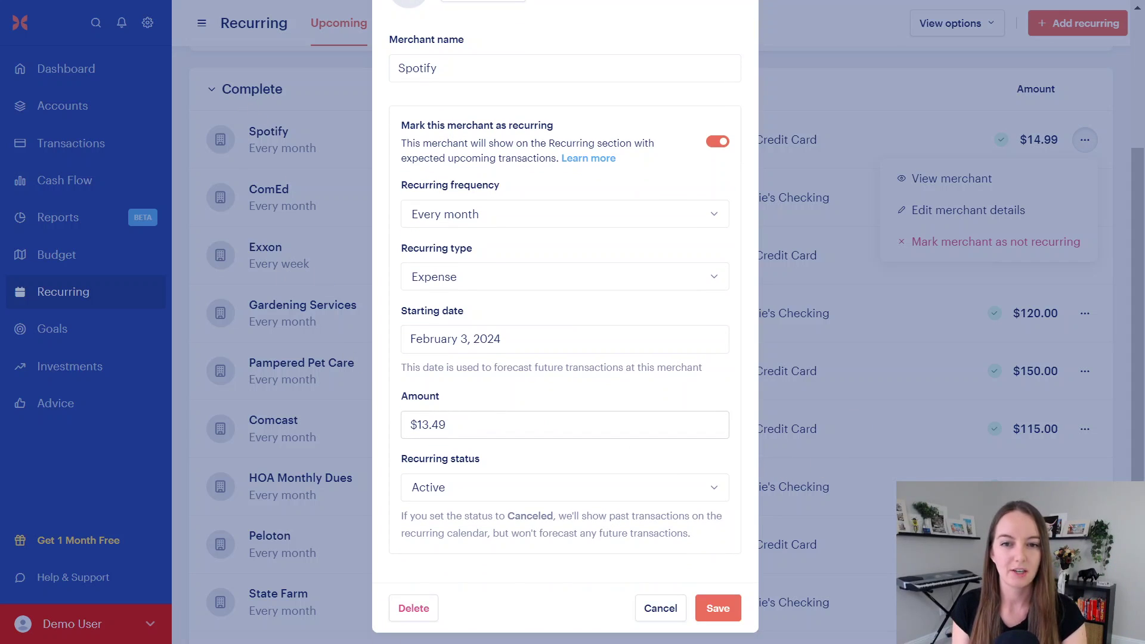
{"action": "scroll", "coordinate": [585, 416], "scroll_direction": "up", "scroll_amount": 2}
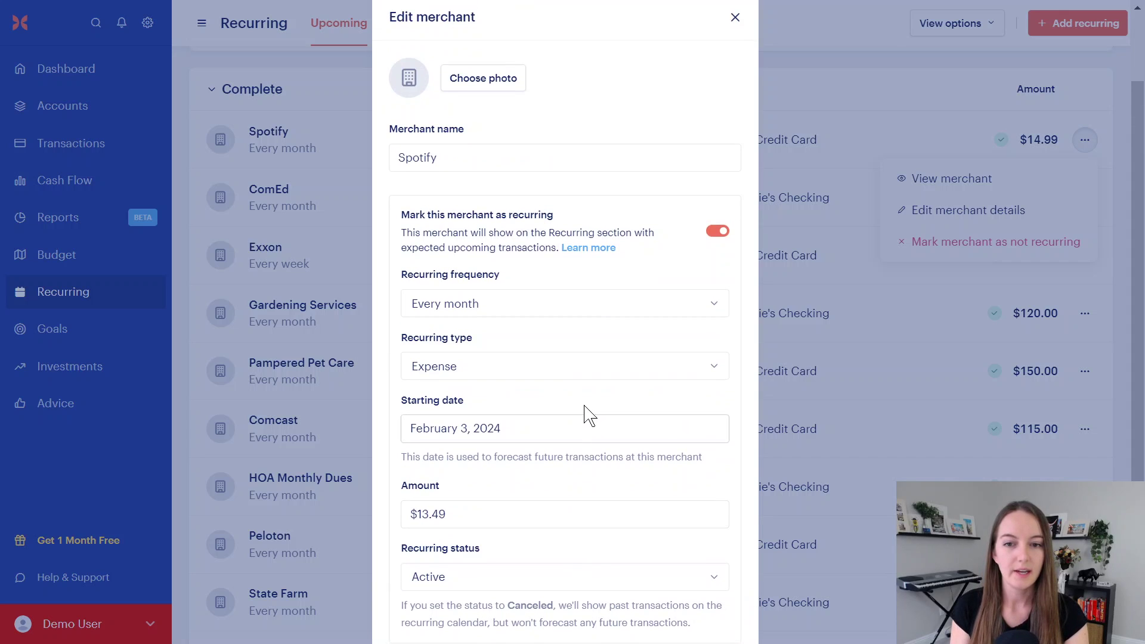
{"action": "scroll", "coordinate": [585, 416], "scroll_direction": "down", "scroll_amount": 2}
{"action": "left_click", "coordinate": [502, 487]}
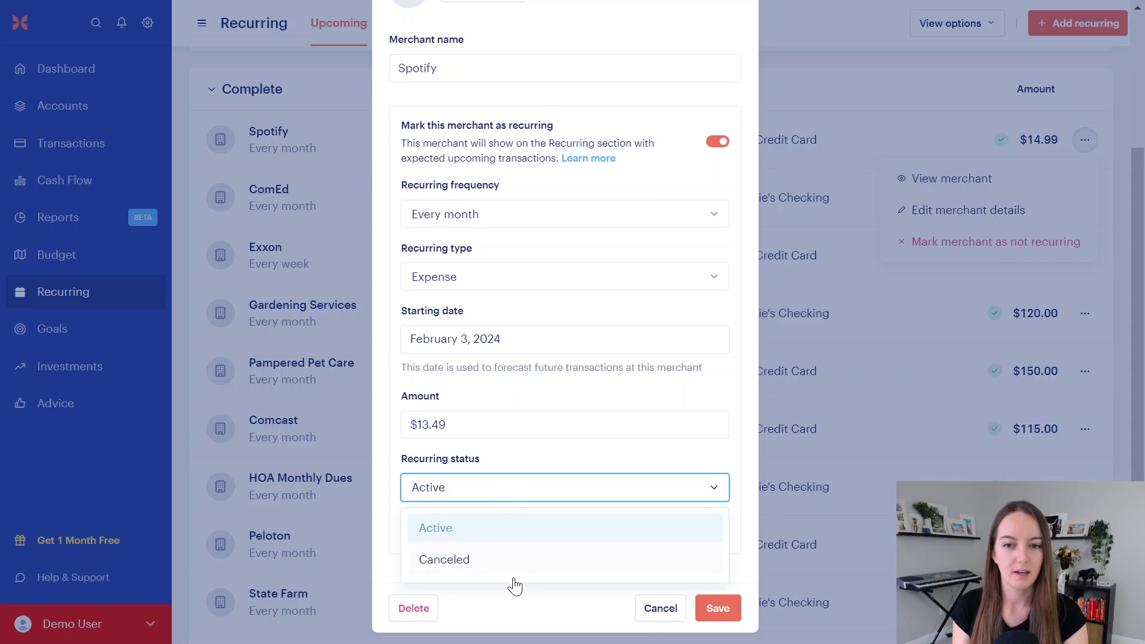
{"action": "left_click", "coordinate": [536, 459]}
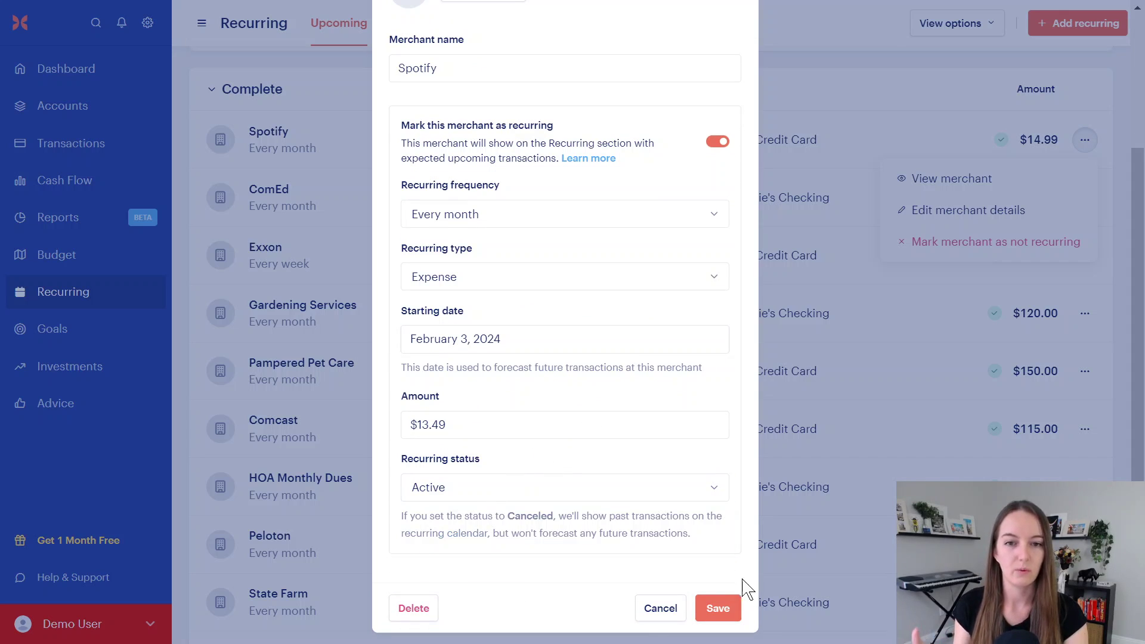
{"action": "left_click", "coordinate": [729, 609]}
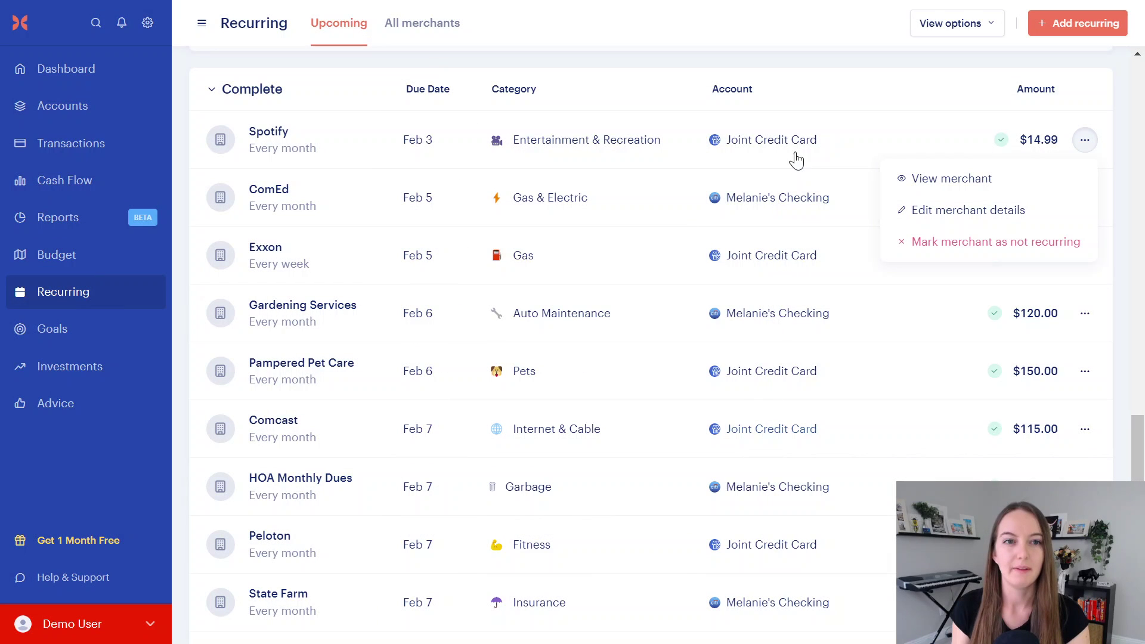
Step: Mark the weekly Exxon merchant from the 12th's calendar entry as not recurring
{"action": "left_click", "coordinate": [856, 189]}
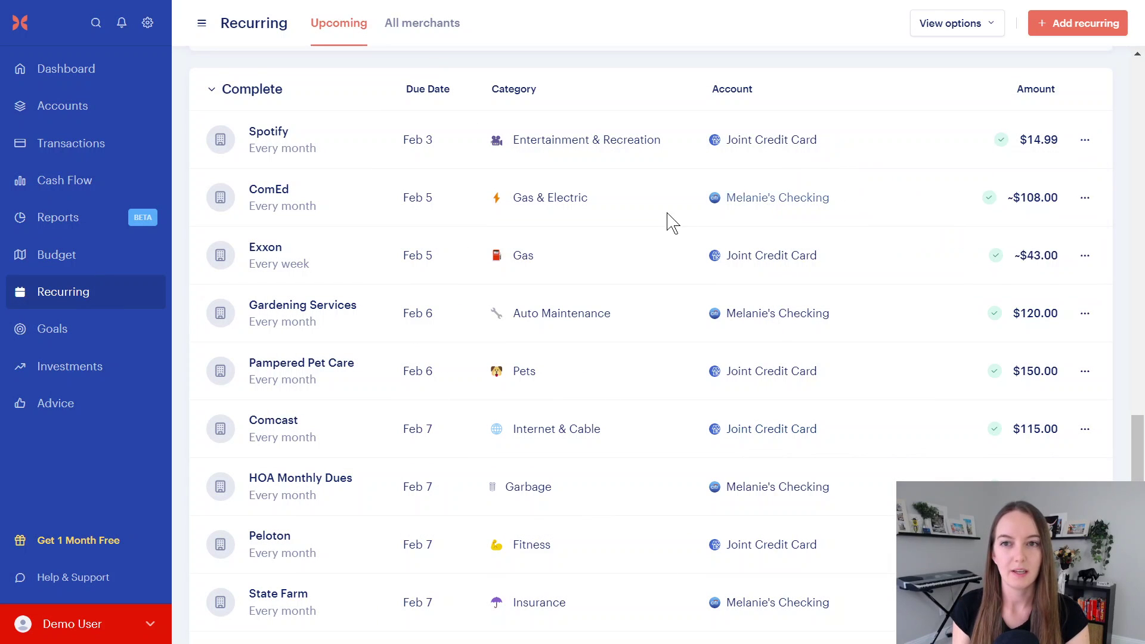
{"action": "scroll", "coordinate": [670, 228], "scroll_direction": "up", "scroll_amount": 15}
{"action": "scroll", "coordinate": [507, 185], "scroll_direction": "up", "scroll_amount": 5}
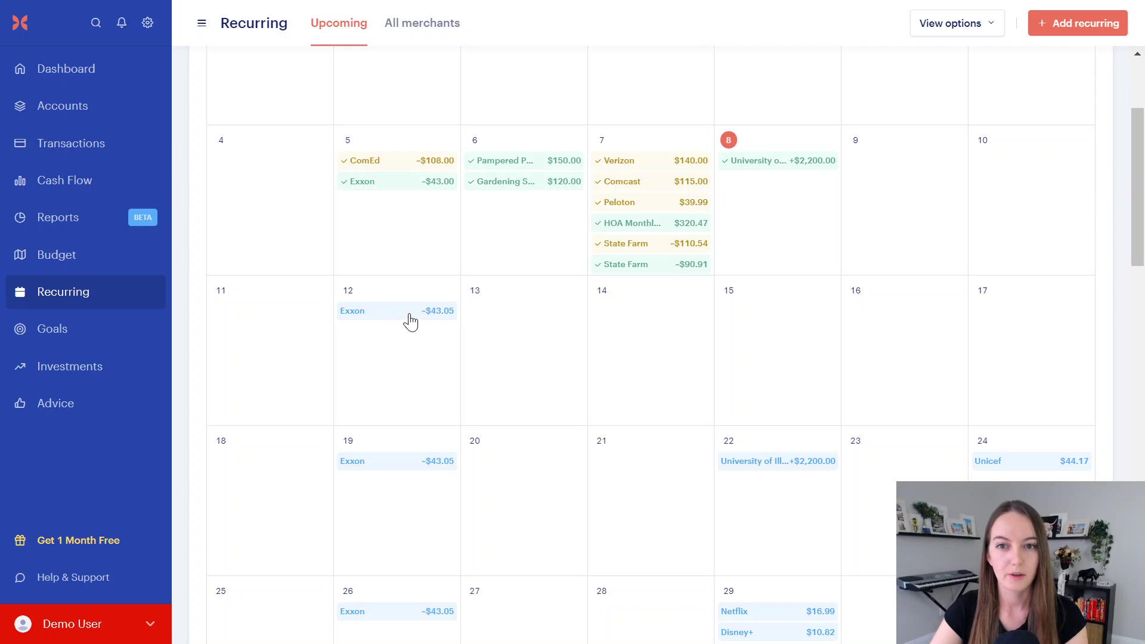
{"action": "left_click", "coordinate": [376, 316]}
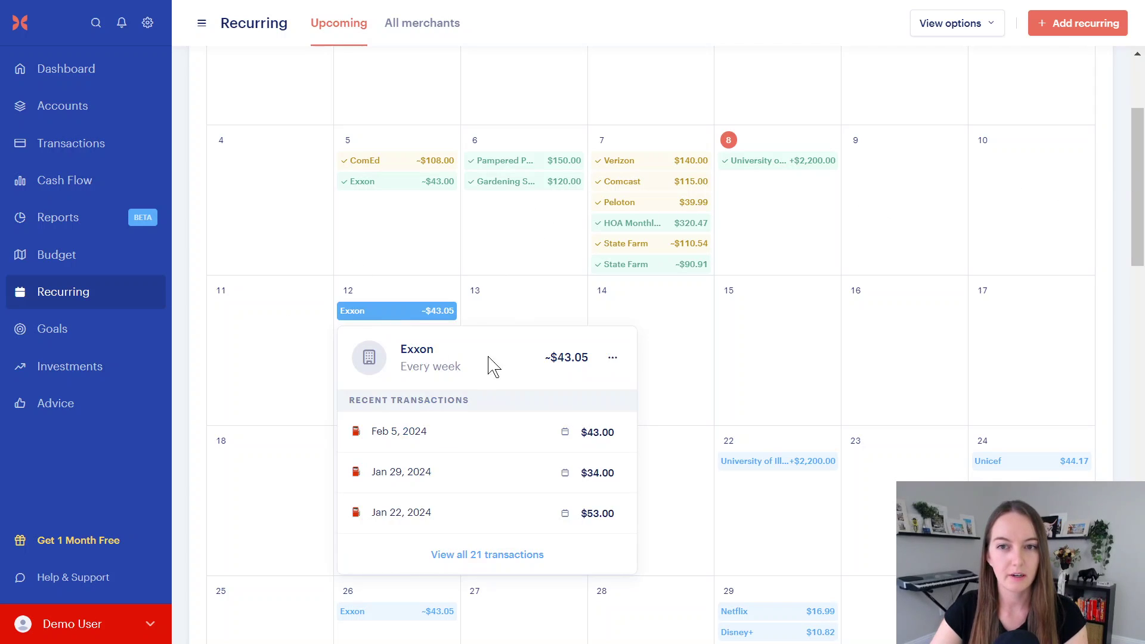
{"action": "left_click", "coordinate": [612, 359]}
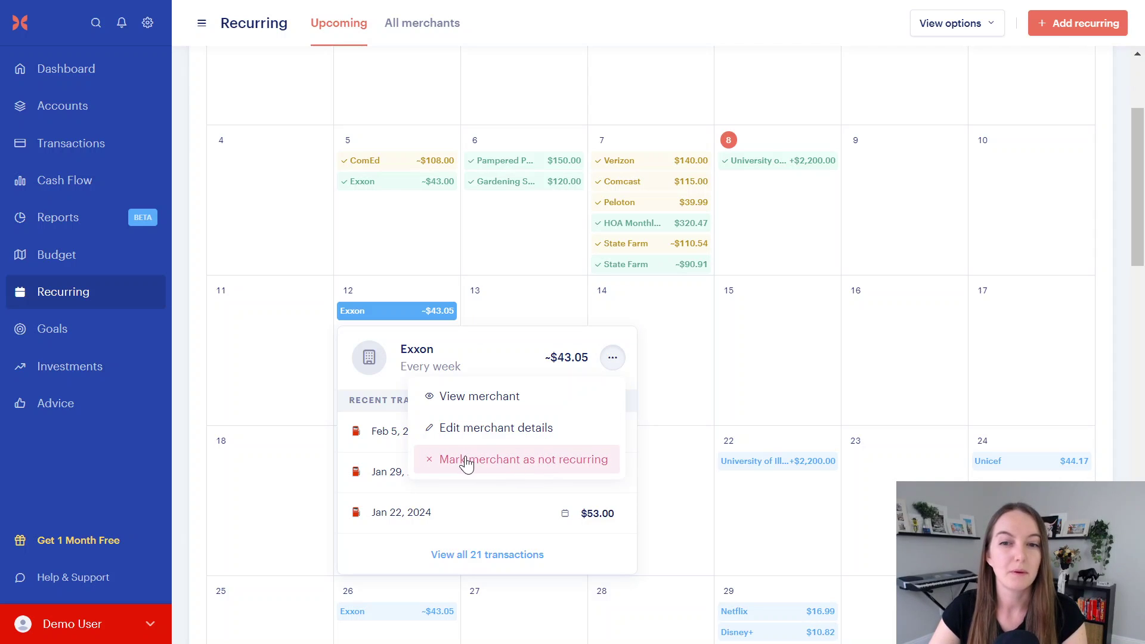
{"action": "left_click", "coordinate": [478, 460]}
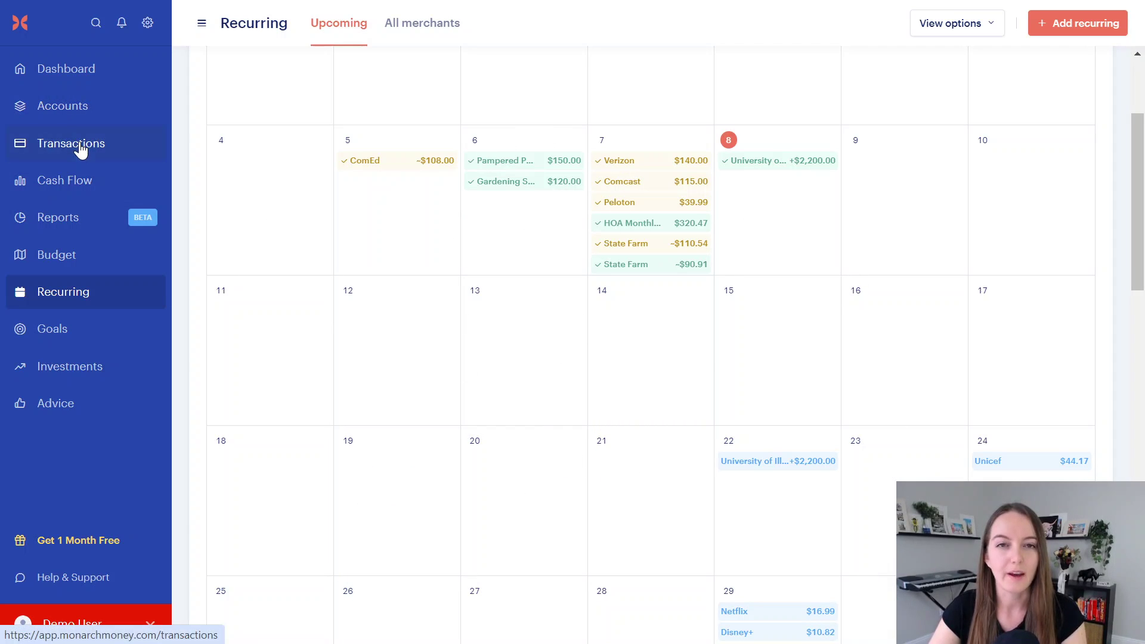
Step: Visit Transactions, return to Recurring, and open then cancel the add-recurring-transaction dialog
{"action": "left_click", "coordinate": [81, 150]}
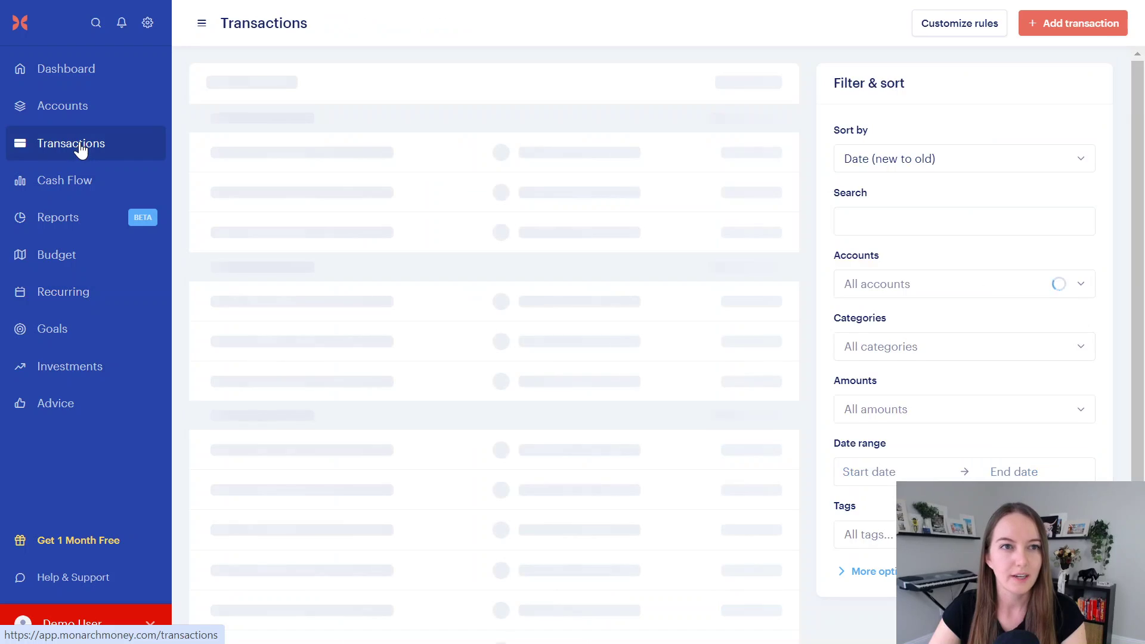
{"action": "left_click", "coordinate": [80, 303]}
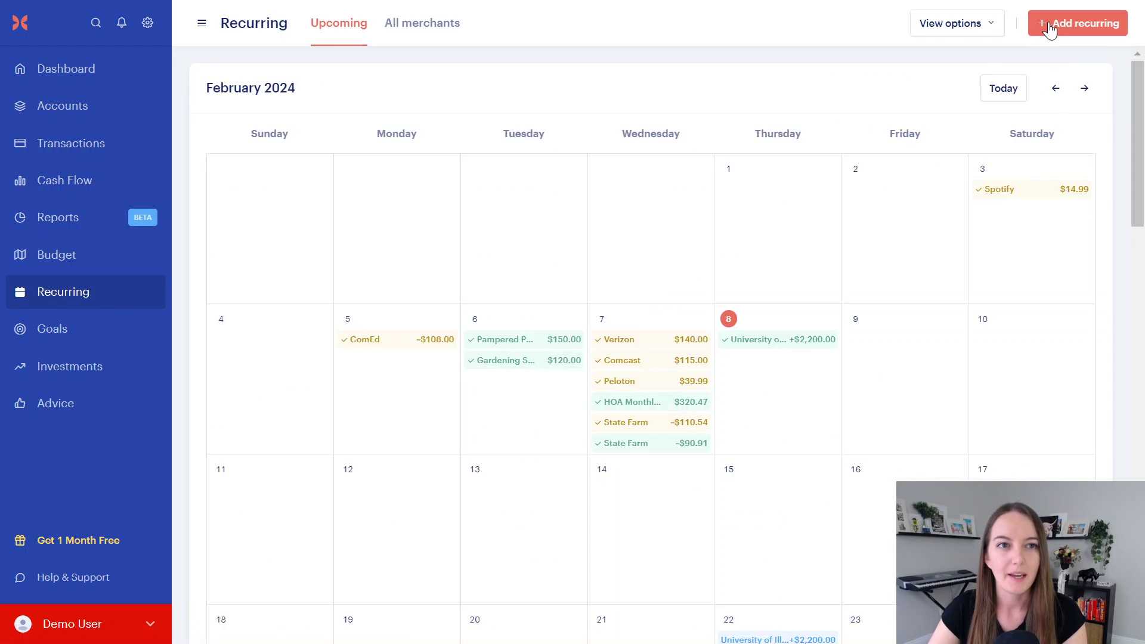
{"action": "left_click", "coordinate": [1050, 28]}
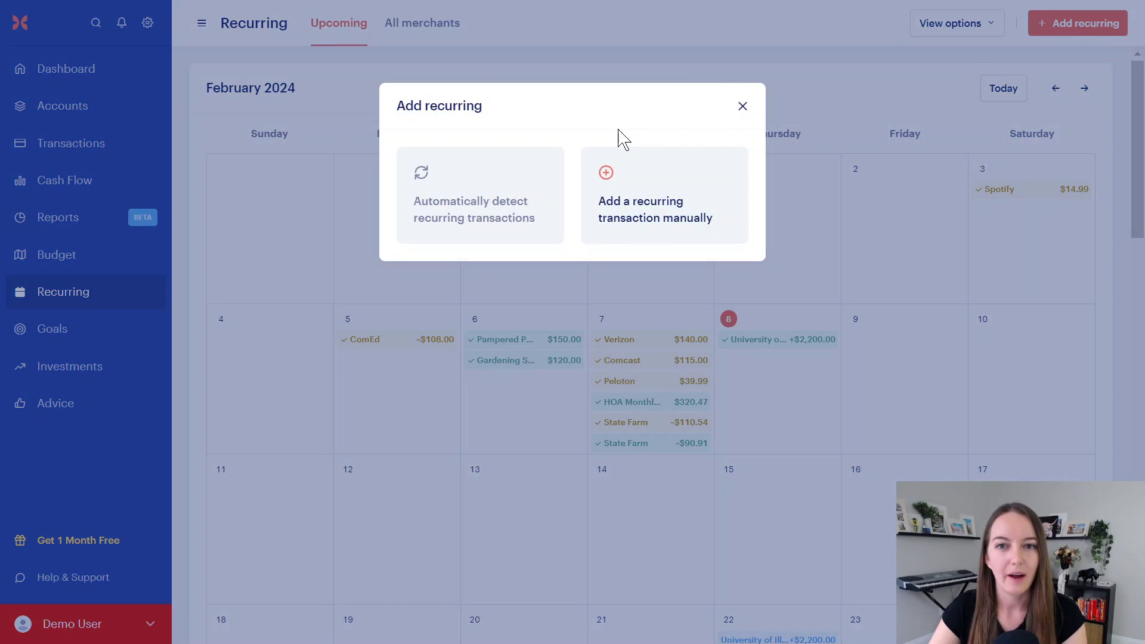
{"action": "left_click", "coordinate": [678, 212]}
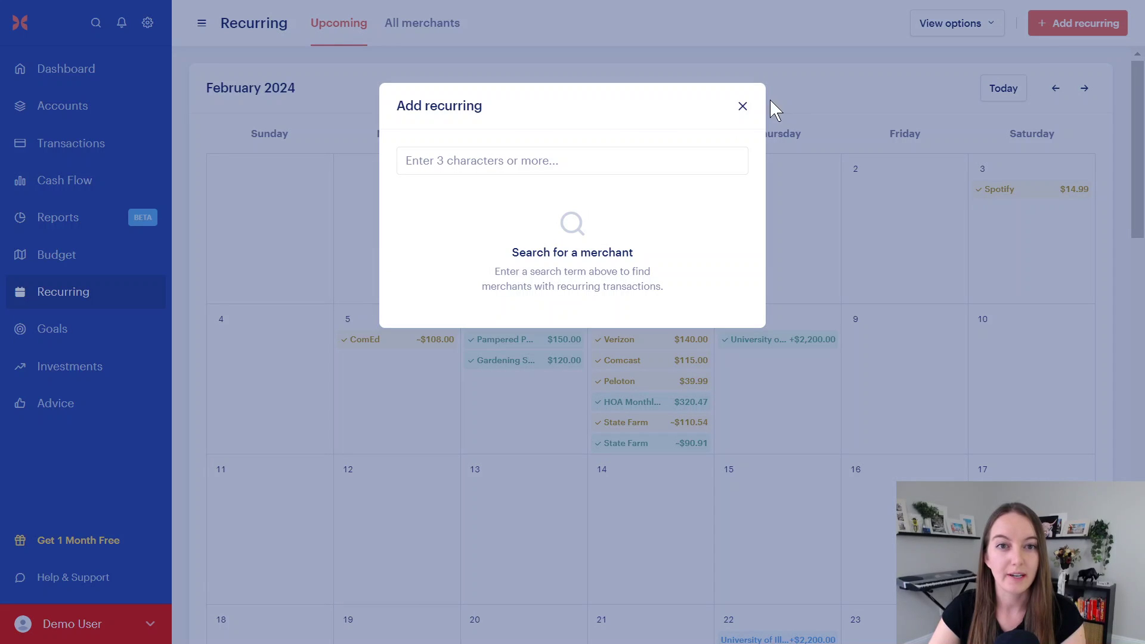
{"action": "left_click", "coordinate": [742, 107]}
Step: Open the Transactions page and scroll through the February 2024 transactions
{"action": "left_click", "coordinate": [106, 122]}
{"action": "left_click", "coordinate": [104, 149]}
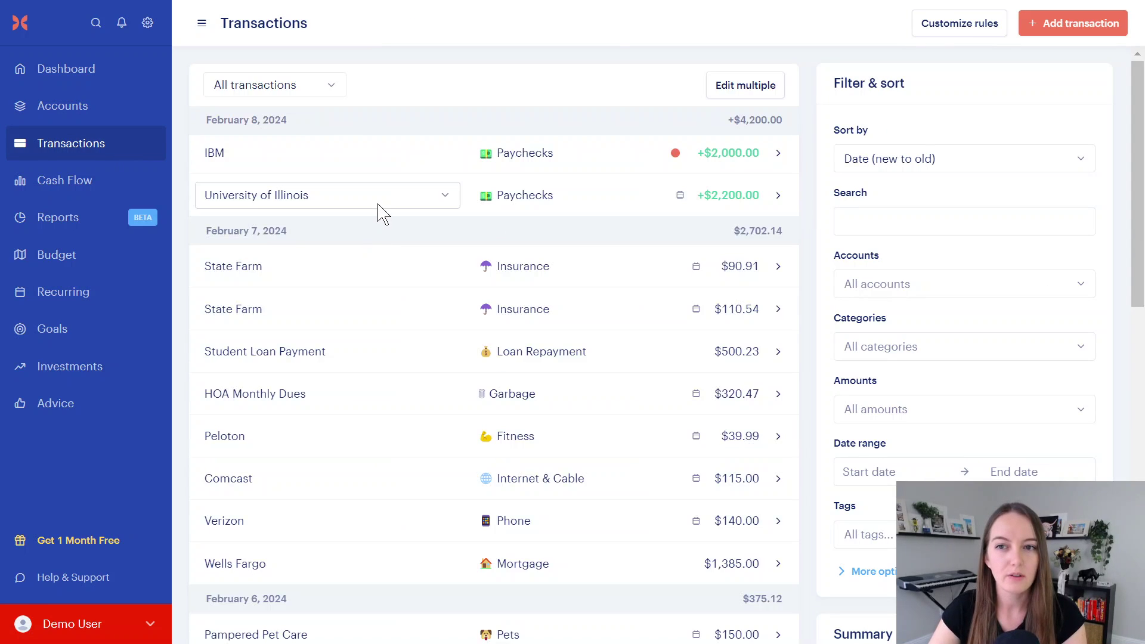
{"action": "scroll", "coordinate": [378, 217], "scroll_direction": "down", "scroll_amount": 4}
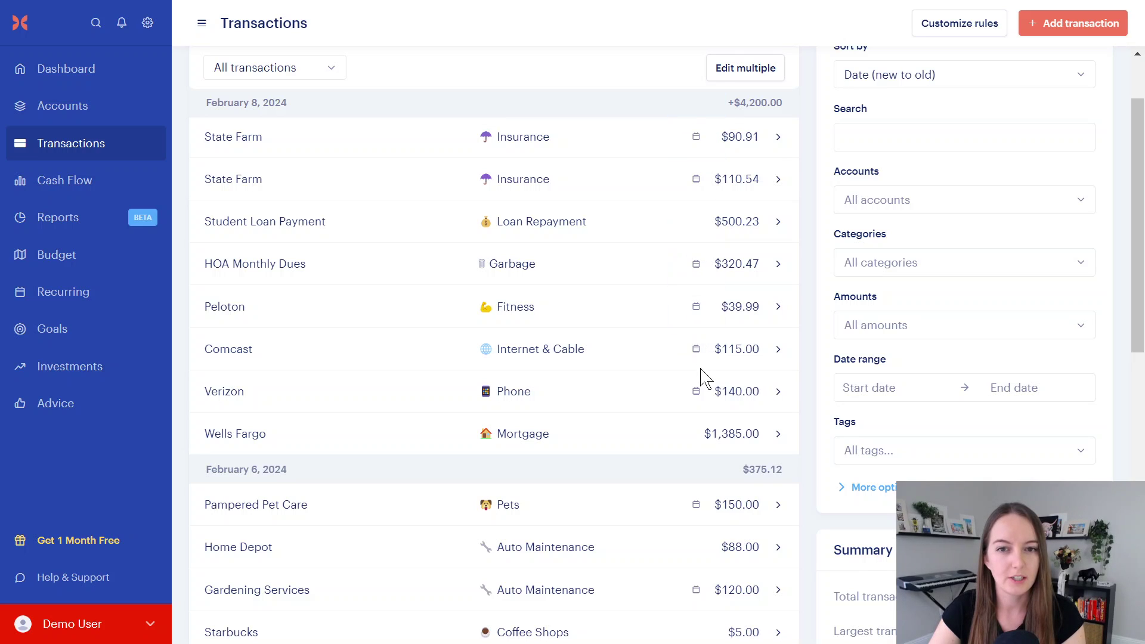
{"action": "scroll", "coordinate": [704, 345], "scroll_direction": "down", "scroll_amount": 3}
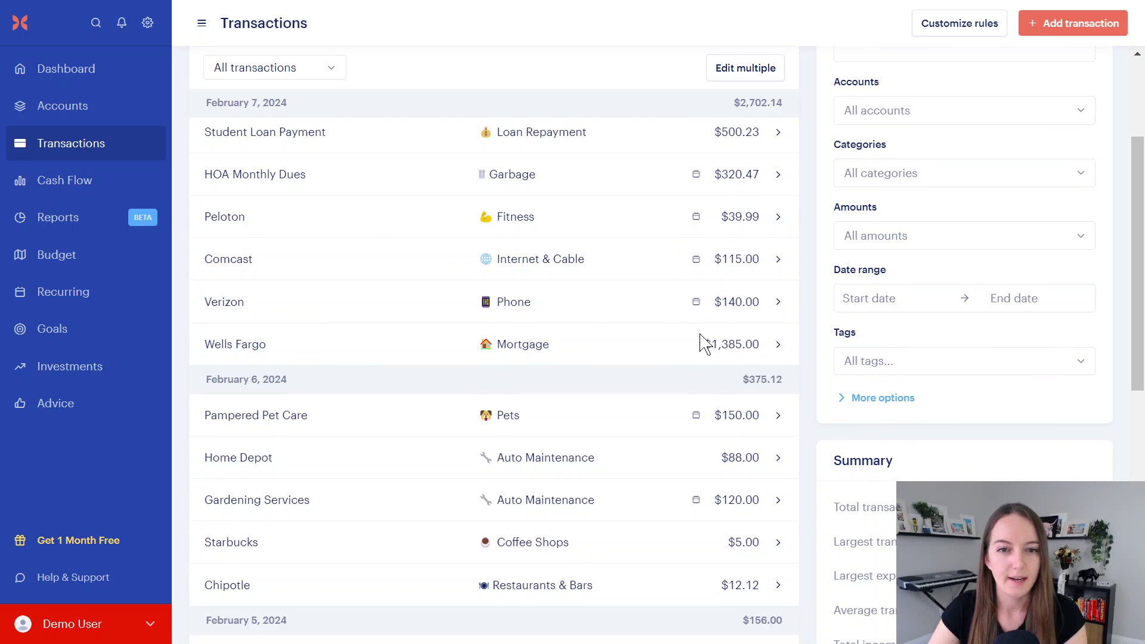
{"action": "scroll", "coordinate": [706, 343], "scroll_direction": "down", "scroll_amount": 3}
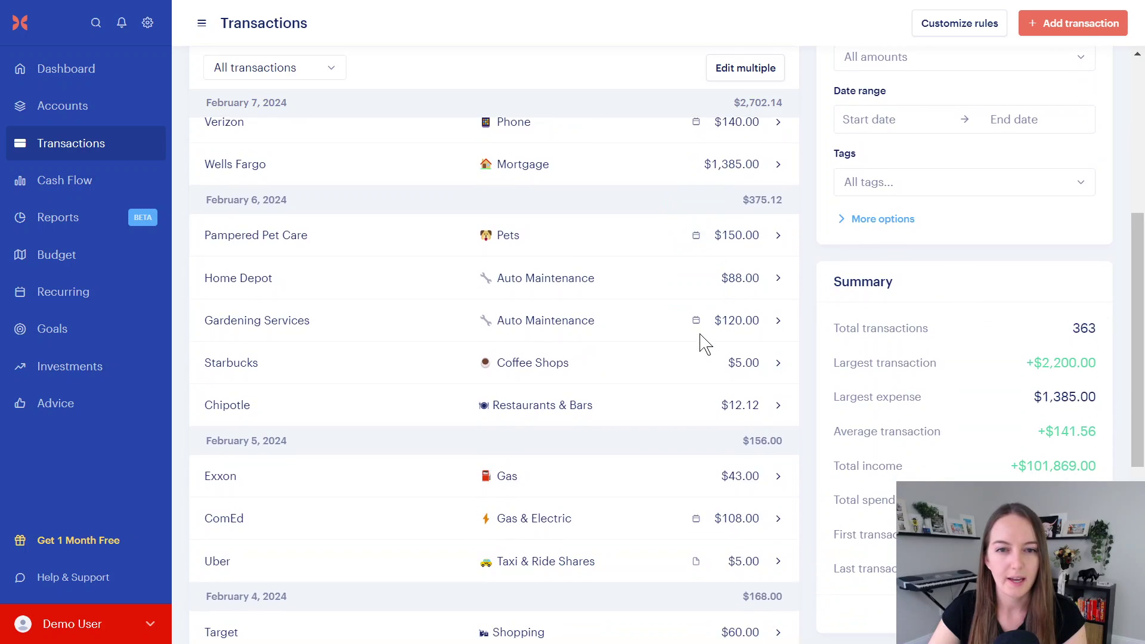
{"action": "scroll", "coordinate": [706, 341], "scroll_direction": "down", "scroll_amount": 2}
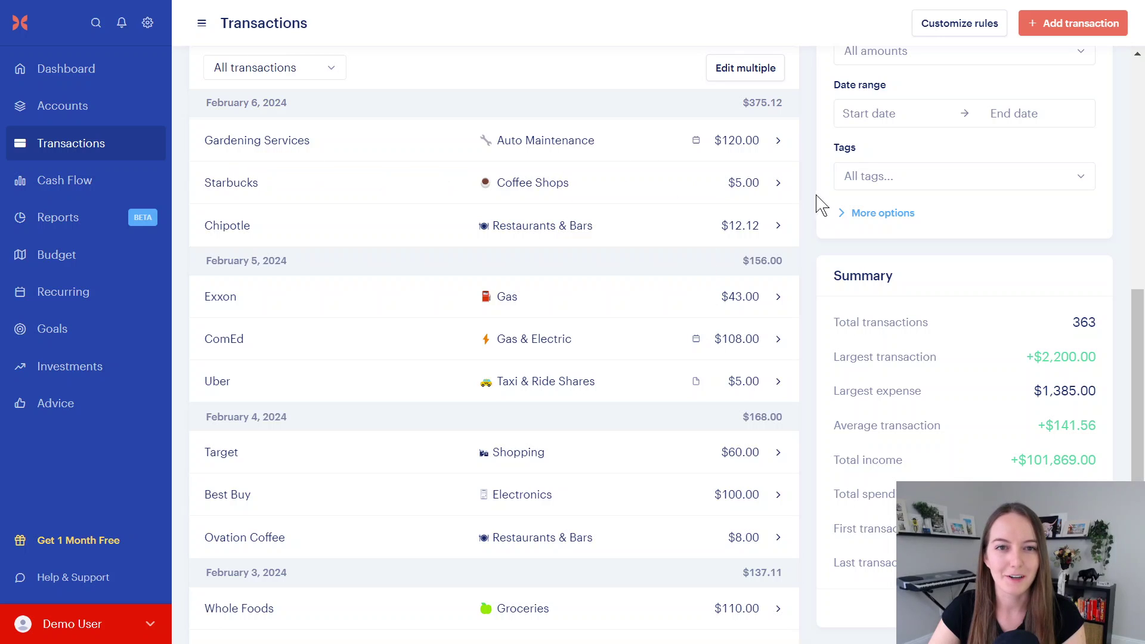
Step: Mark the Starbucks transaction's merchant as recurring with Every month frequency and save
{"action": "left_click", "coordinate": [775, 186]}
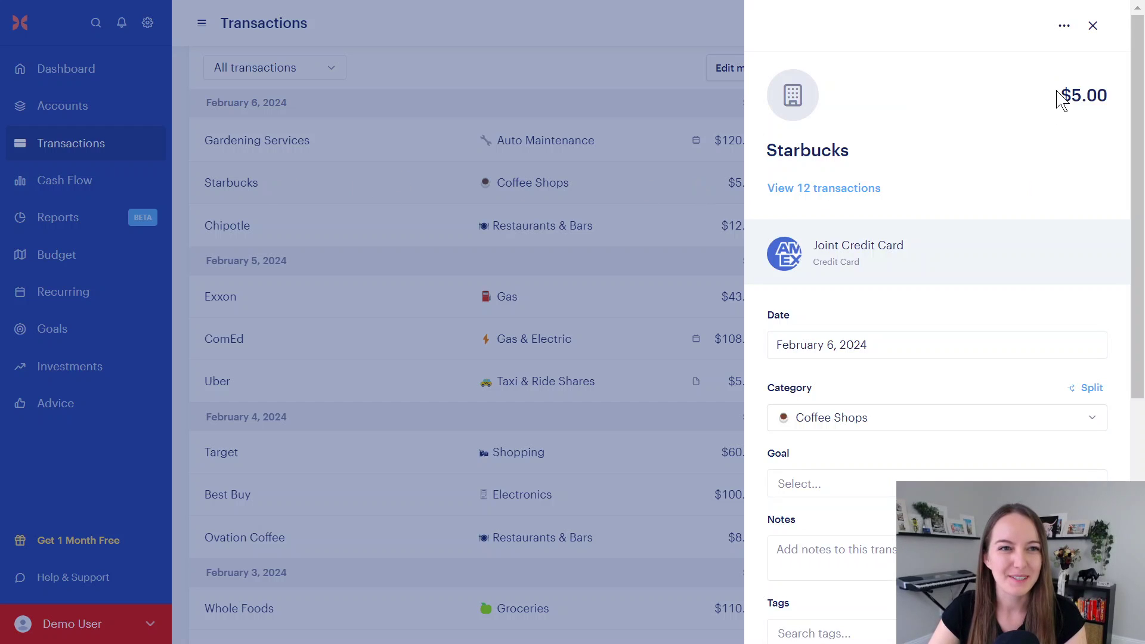
{"action": "left_click", "coordinate": [1062, 29]}
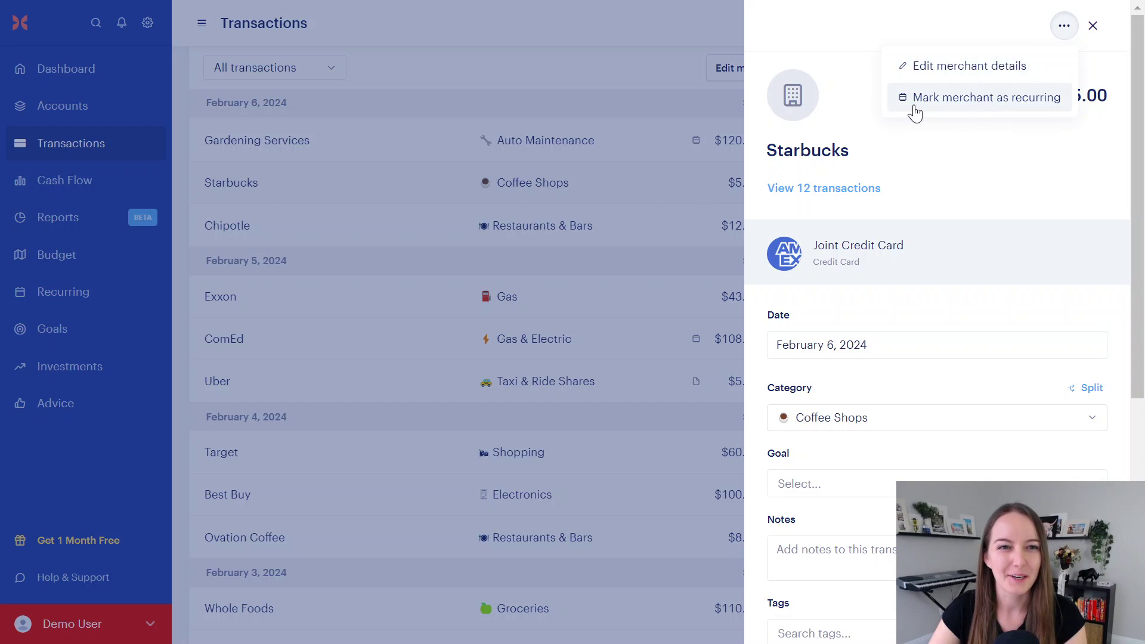
{"action": "left_click", "coordinate": [1063, 26]}
{"action": "left_click", "coordinate": [1064, 28]}
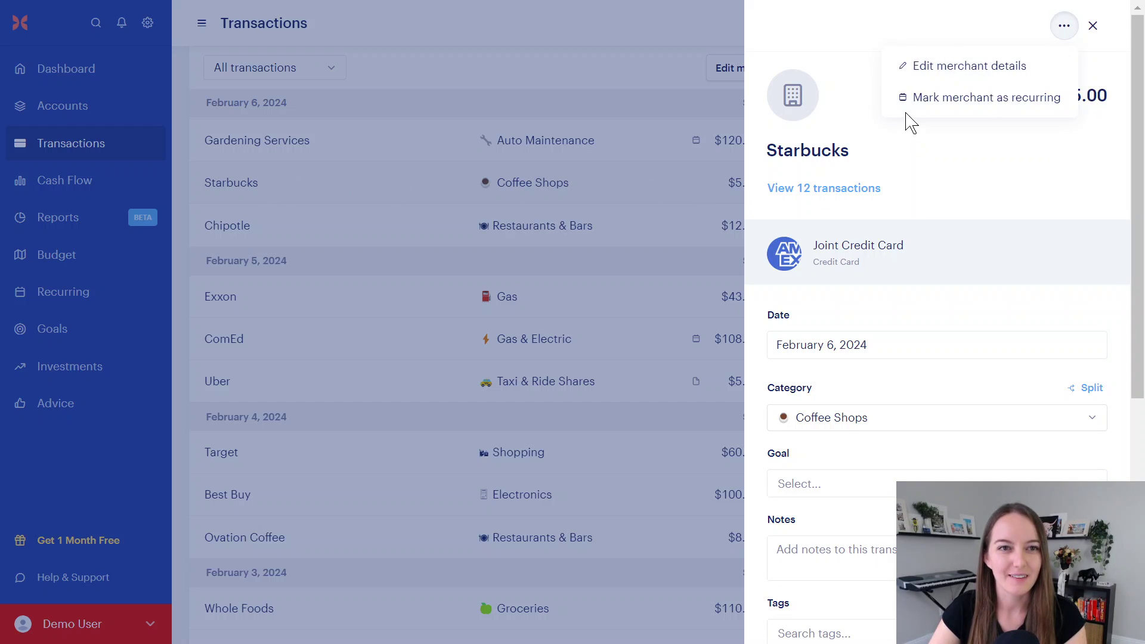
{"action": "left_click", "coordinate": [1009, 105]}
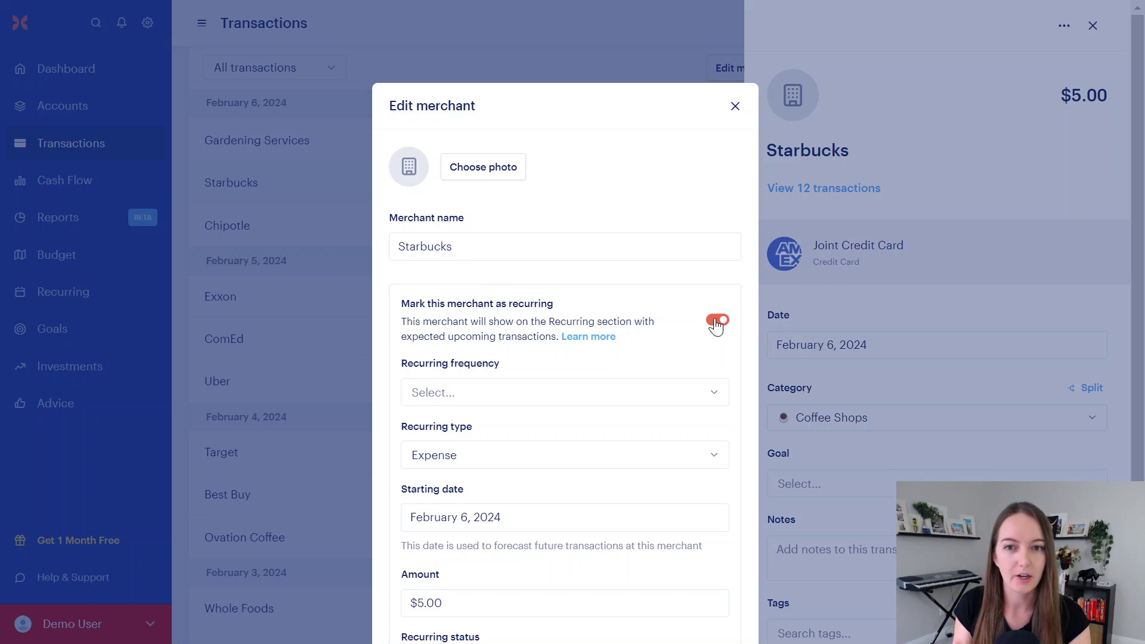
{"action": "scroll", "coordinate": [563, 412], "scroll_direction": "down", "scroll_amount": 3}
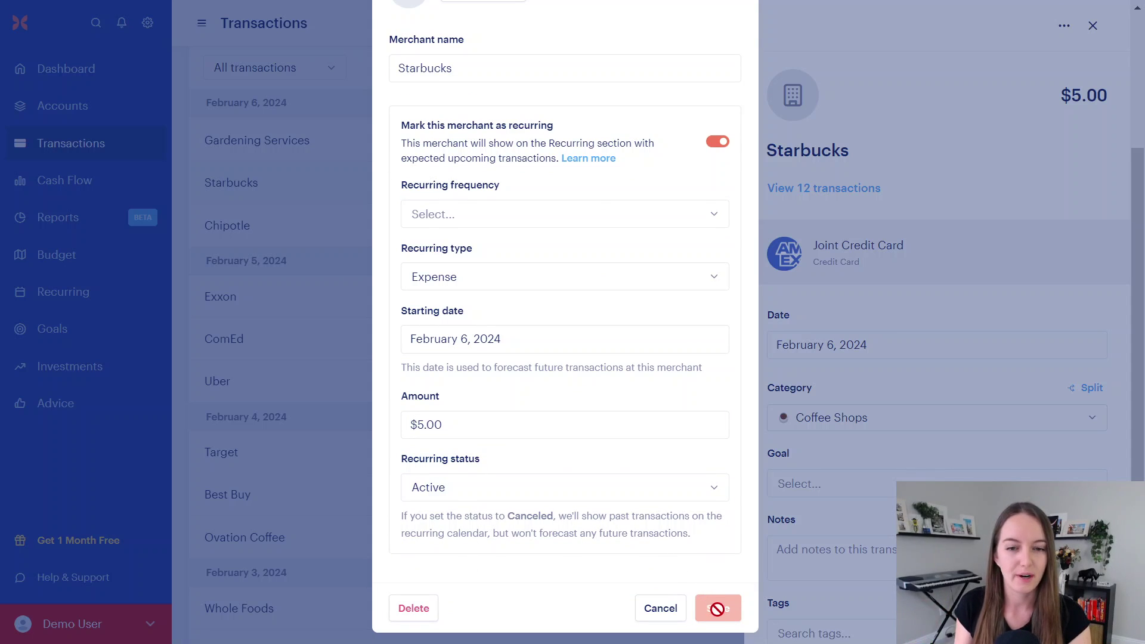
{"action": "scroll", "coordinate": [656, 358], "scroll_direction": "up", "scroll_amount": 2}
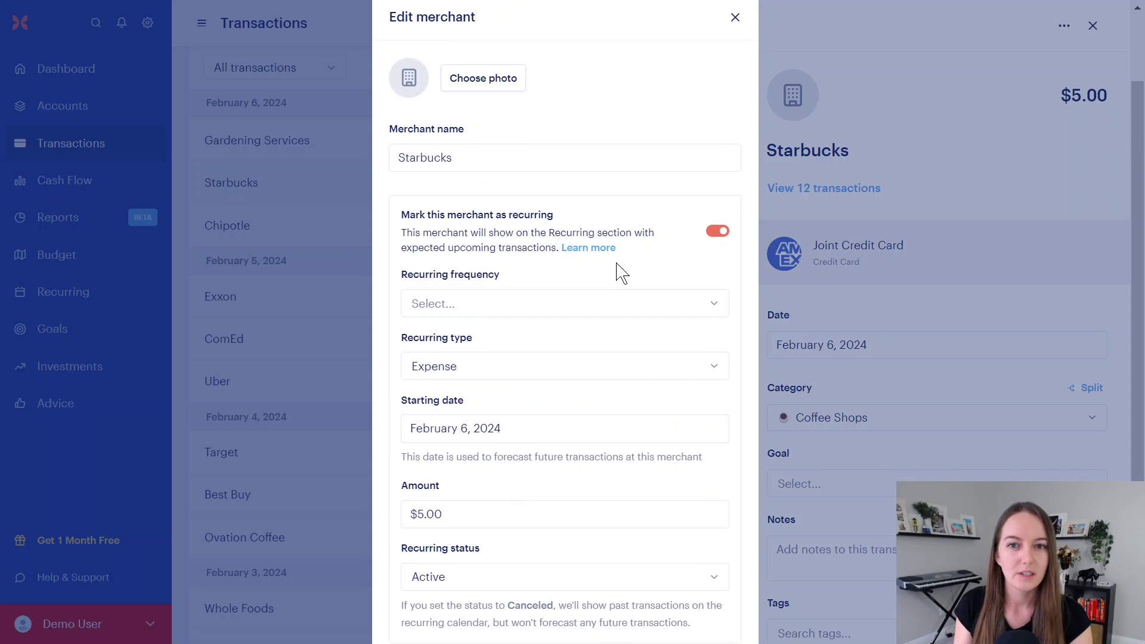
{"action": "left_click", "coordinate": [606, 304]}
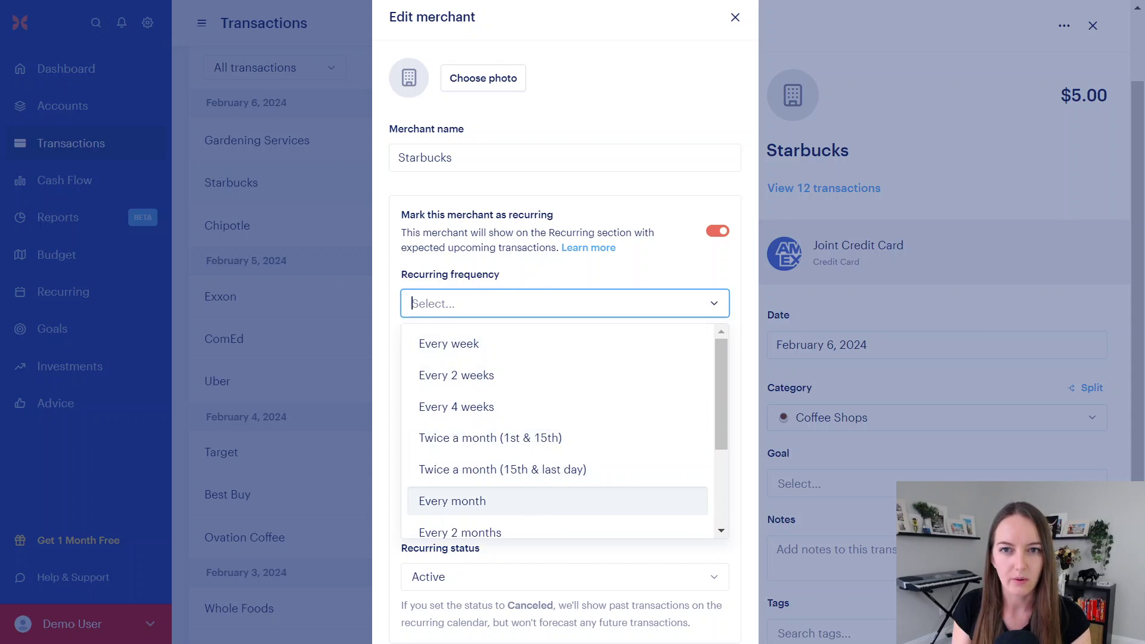
{"action": "left_click", "coordinate": [536, 502]}
{"action": "scroll", "coordinate": [678, 499], "scroll_direction": "down", "scroll_amount": 2}
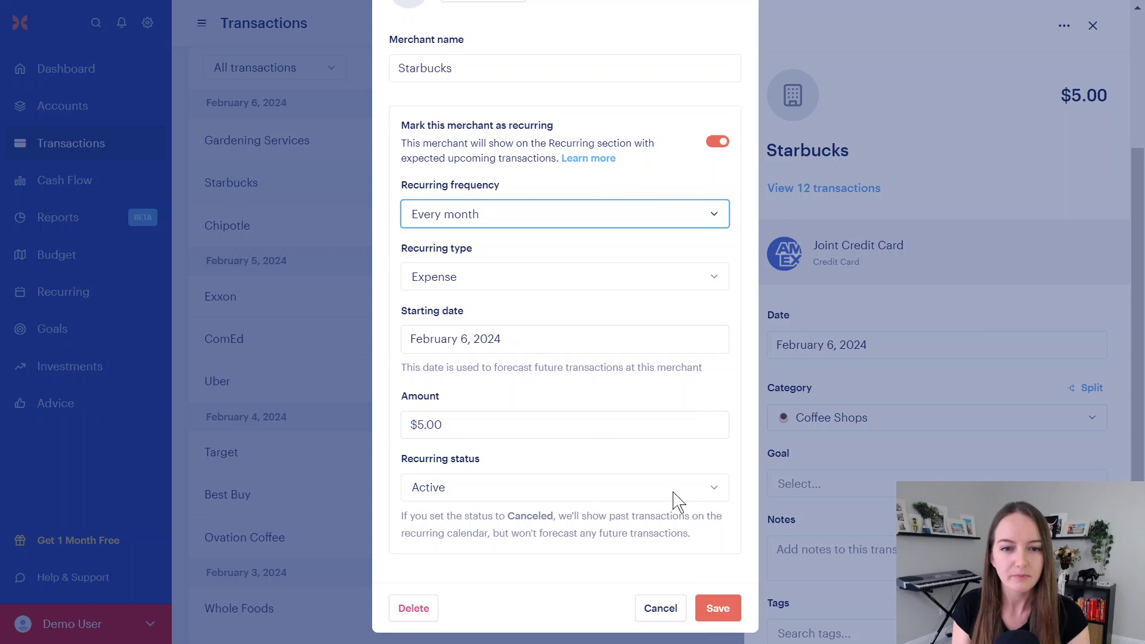
{"action": "left_click", "coordinate": [733, 618]}
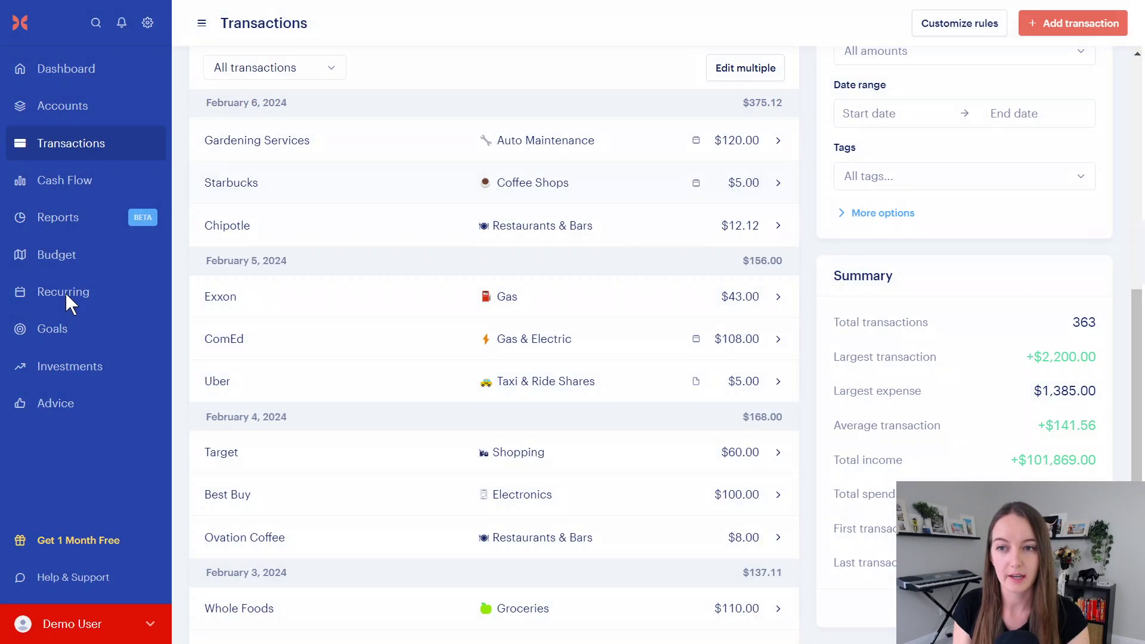
Step: Return to the Recurring calendar and check Starbucks $5.00 on February 2 and 6
{"action": "left_click", "coordinate": [67, 290]}
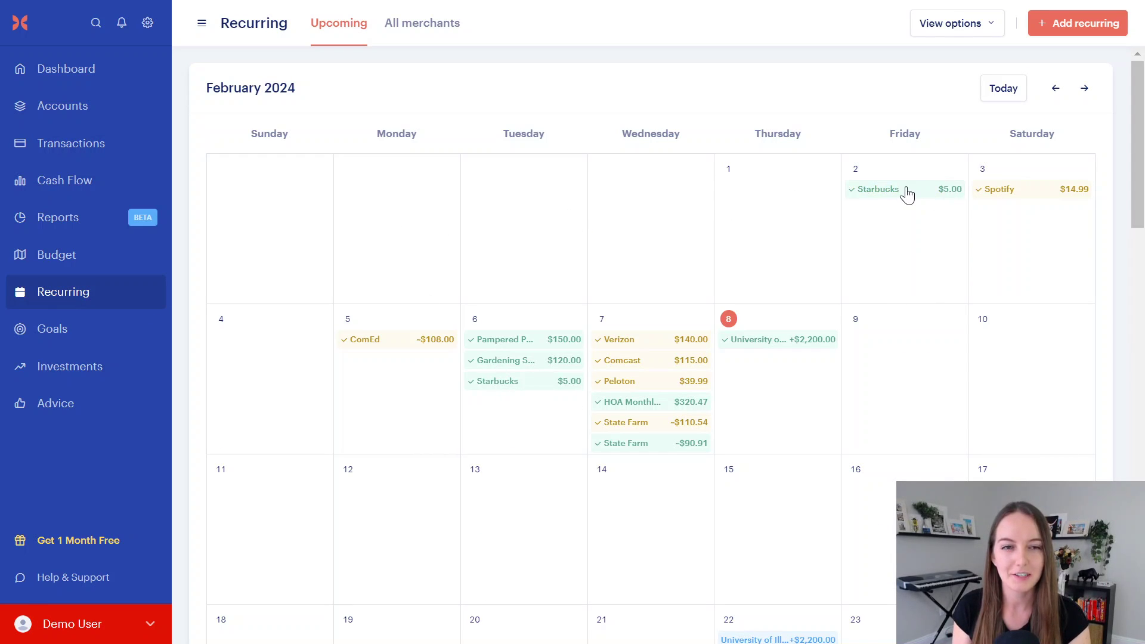
{"action": "scroll", "coordinate": [874, 217], "scroll_direction": "down", "scroll_amount": 9}
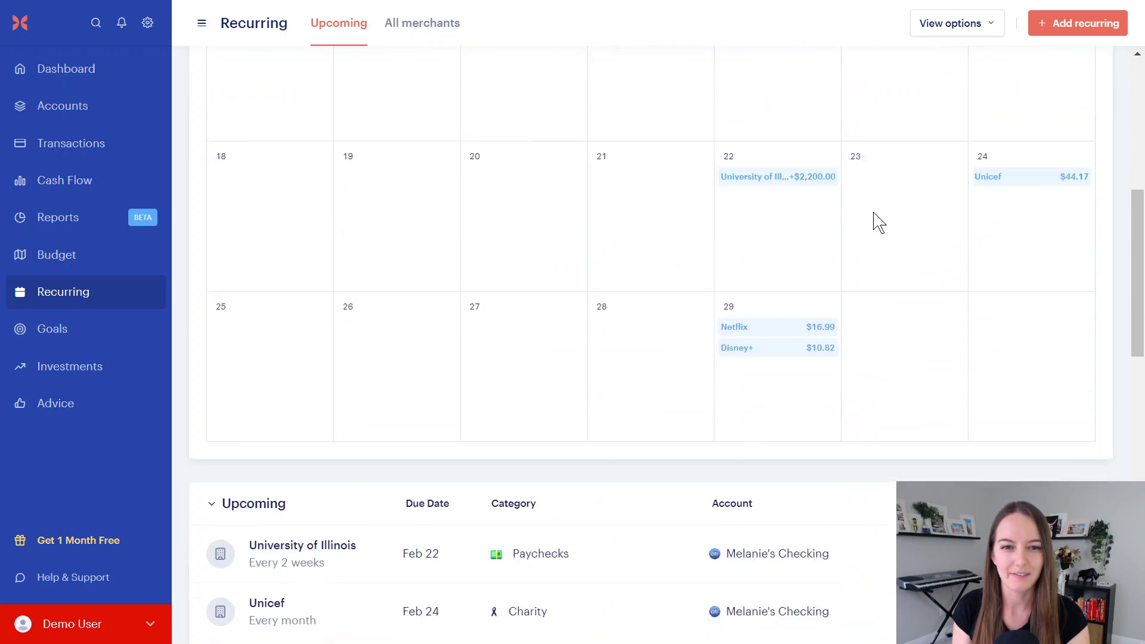
{"action": "scroll", "coordinate": [889, 249], "scroll_direction": "up", "scroll_amount": 9}
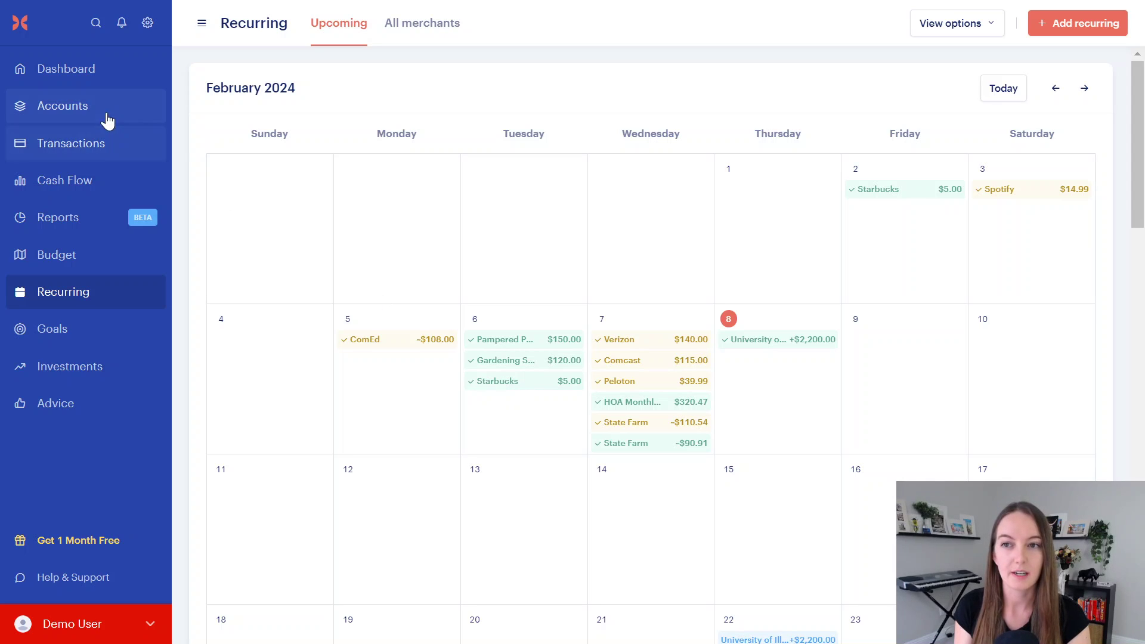
Step: Navigate via the account menu, Settings and Accounts to the Transactions page
{"action": "left_click", "coordinate": [128, 627]}
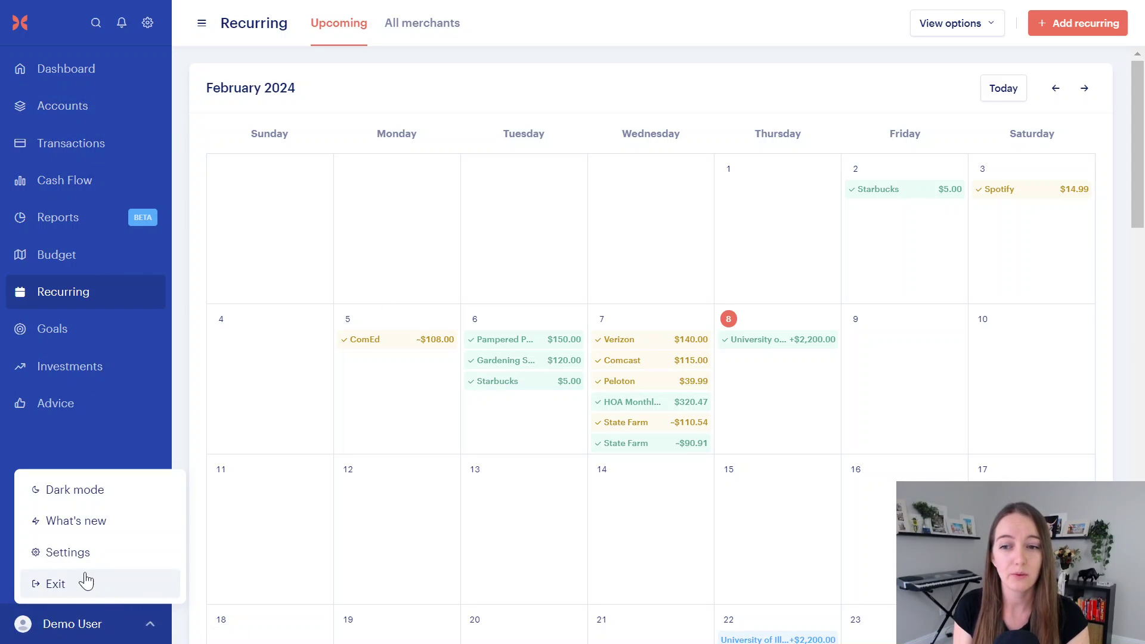
{"action": "left_click", "coordinate": [76, 552]}
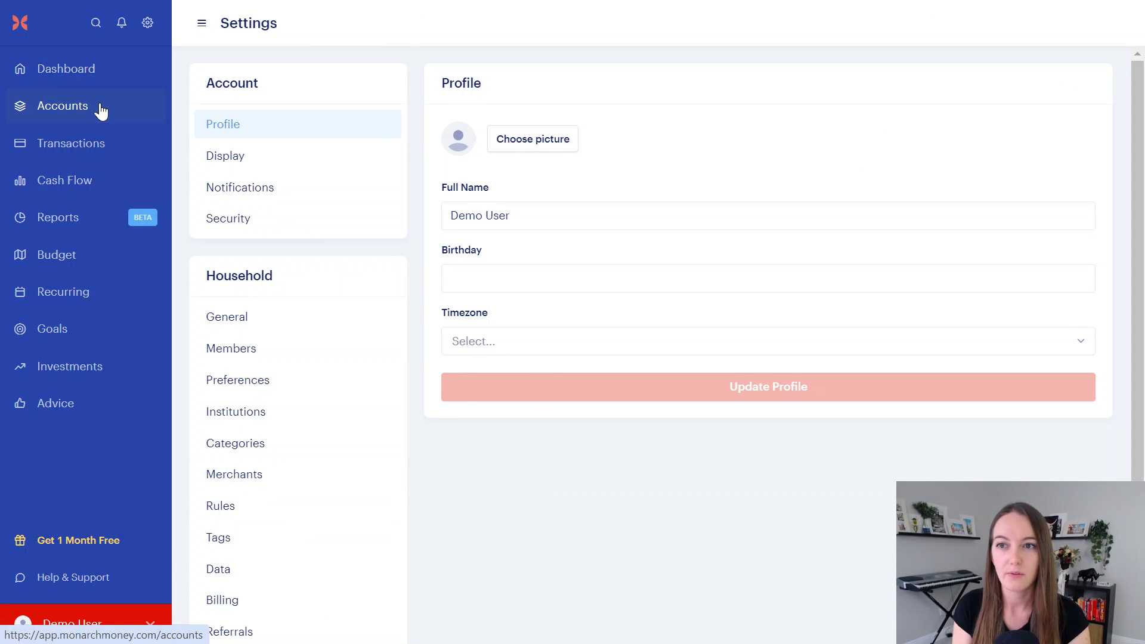
{"action": "left_click", "coordinate": [102, 107]}
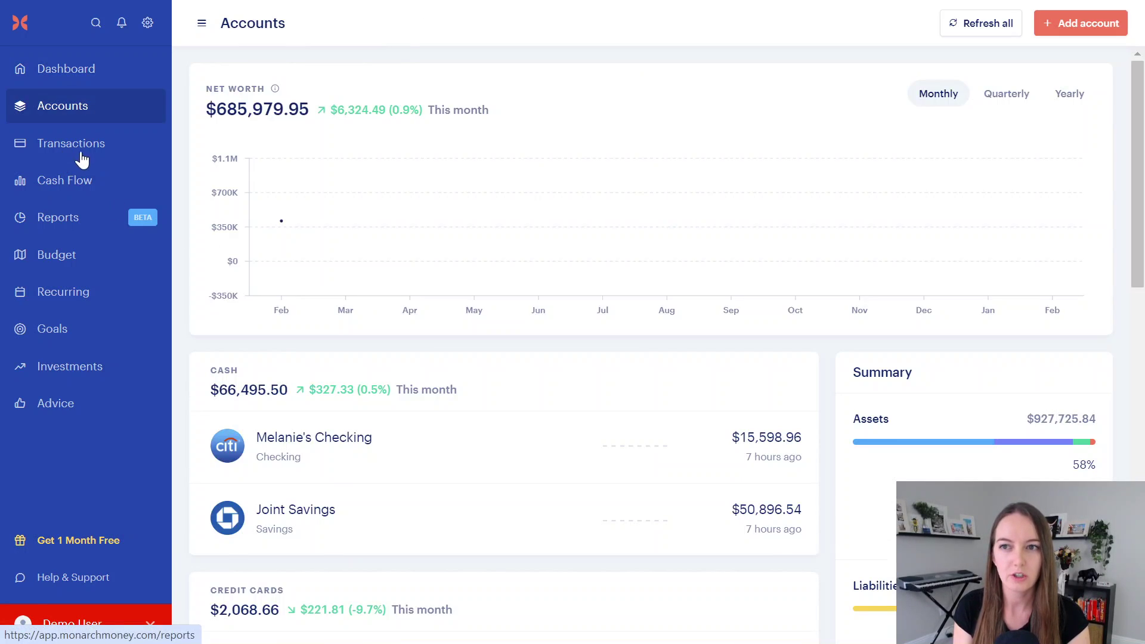
{"action": "left_click", "coordinate": [78, 154]}
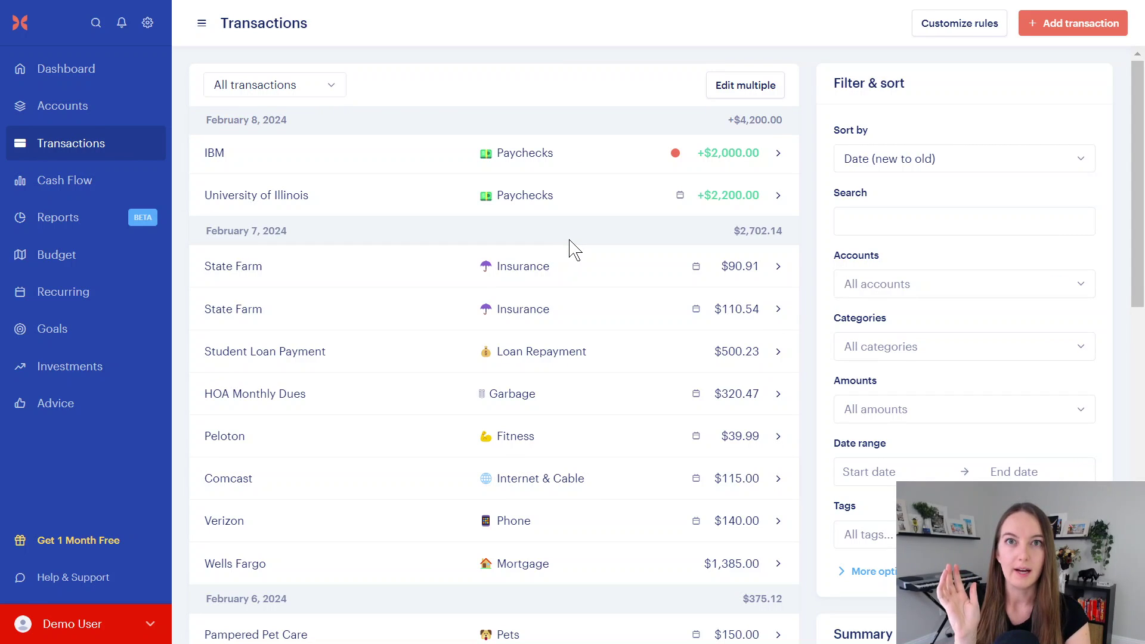
Step: Open the February 6 Starbucks $5.00 transaction's details and scroll through them
{"action": "scroll", "coordinate": [572, 249], "scroll_direction": "down", "scroll_amount": 7}
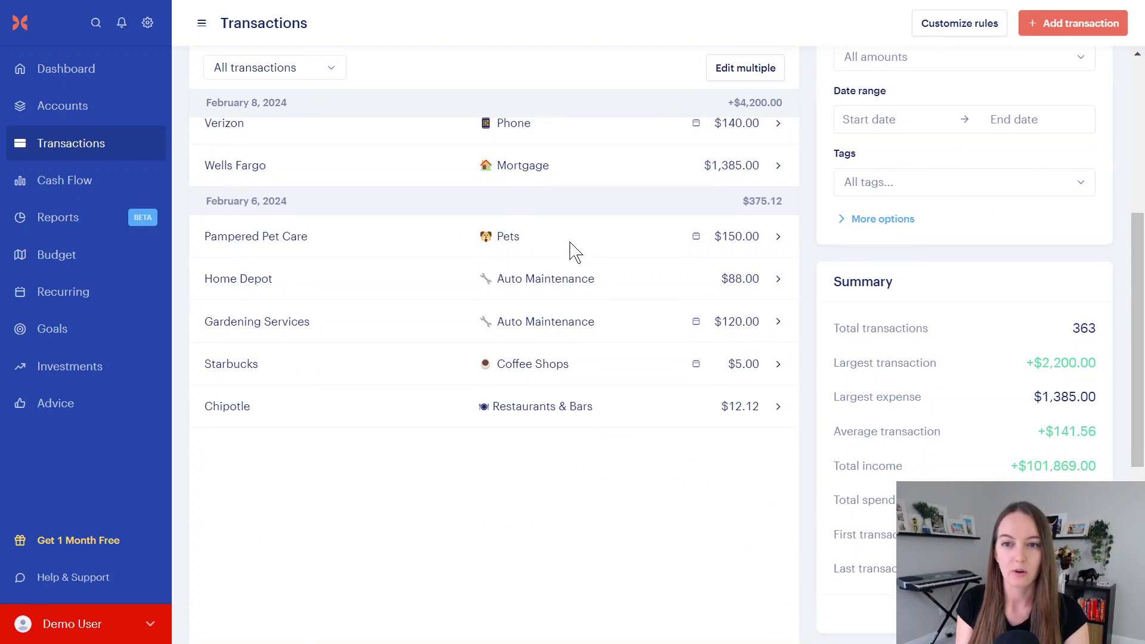
{"action": "scroll", "coordinate": [572, 248], "scroll_direction": "down", "scroll_amount": 2}
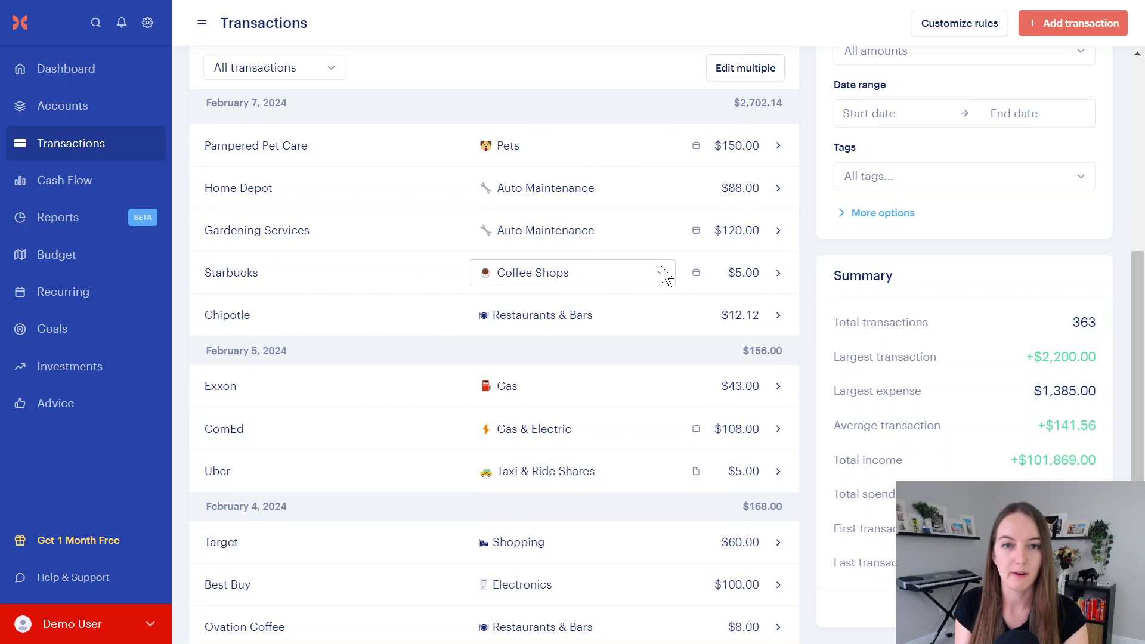
{"action": "left_click", "coordinate": [779, 274]}
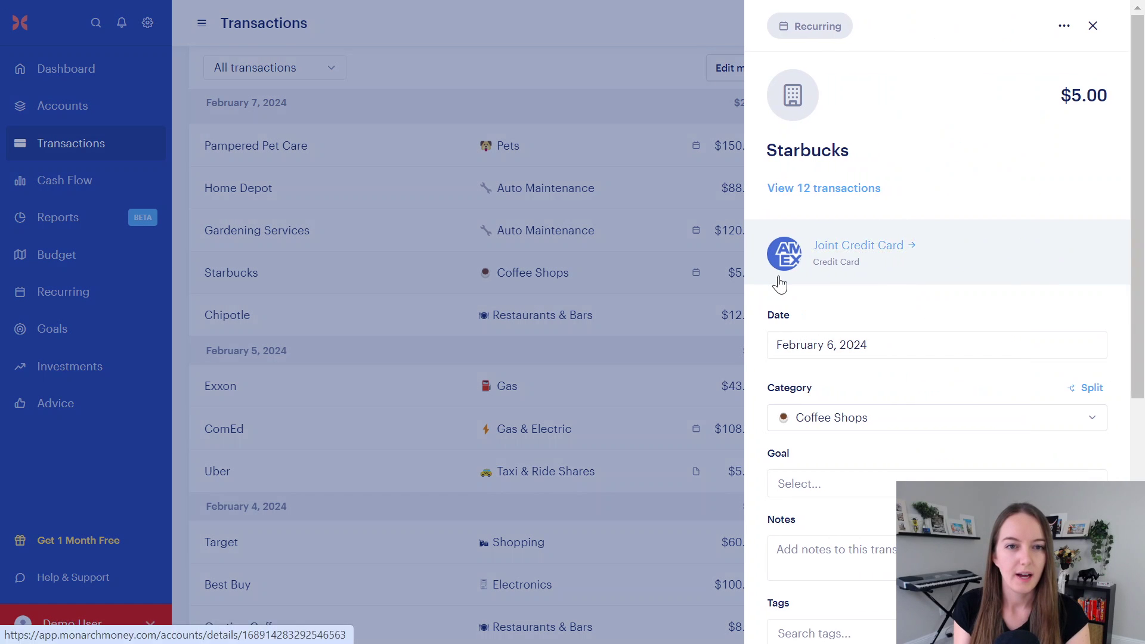
{"action": "scroll", "coordinate": [1053, 300], "scroll_direction": "down", "scroll_amount": 1}
{"action": "scroll", "coordinate": [1053, 299], "scroll_direction": "down", "scroll_amount": 5}
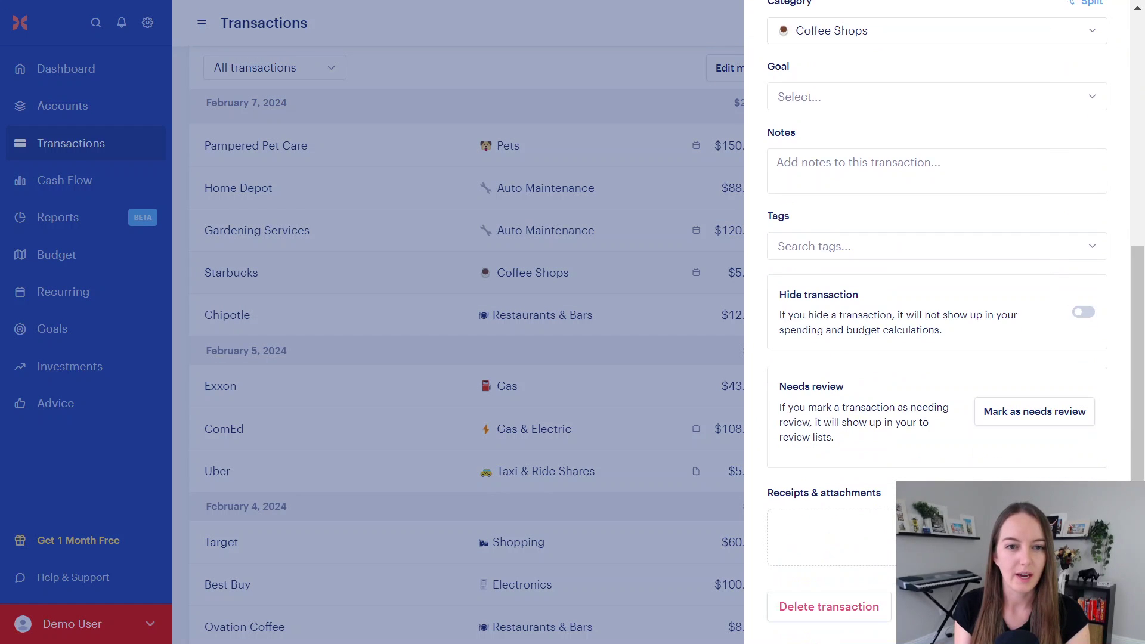
Step: Close the transaction details and start a new rule under Settings > Rules
{"action": "left_click", "coordinate": [631, 310]}
{"action": "left_click", "coordinate": [107, 624]}
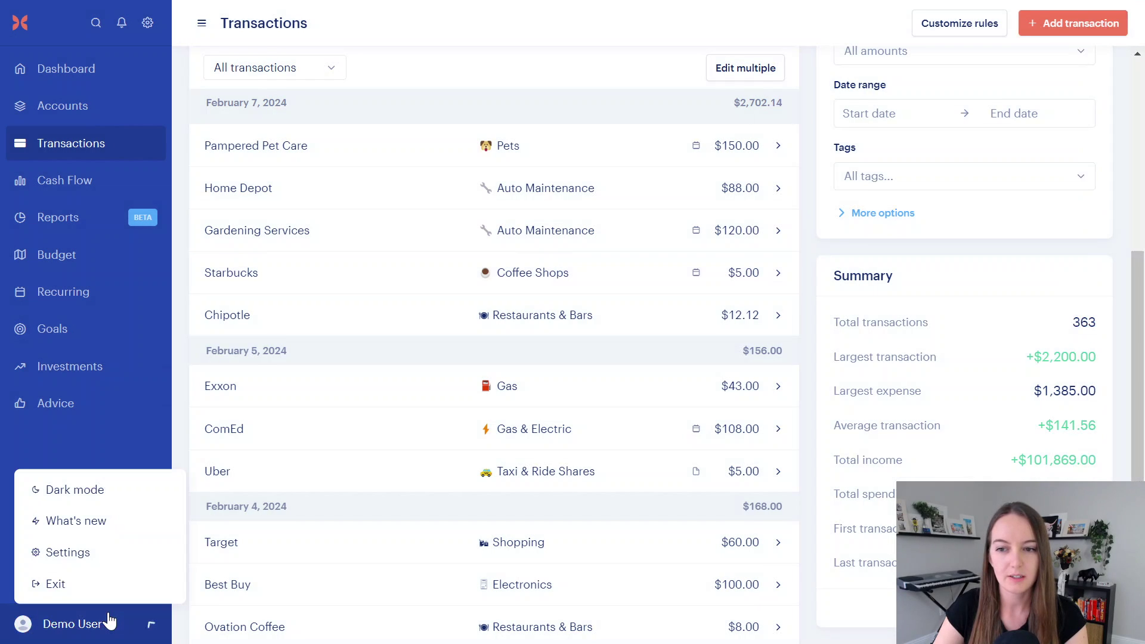
{"action": "left_click", "coordinate": [101, 552]}
{"action": "scroll", "coordinate": [263, 355], "scroll_direction": "down", "scroll_amount": 1}
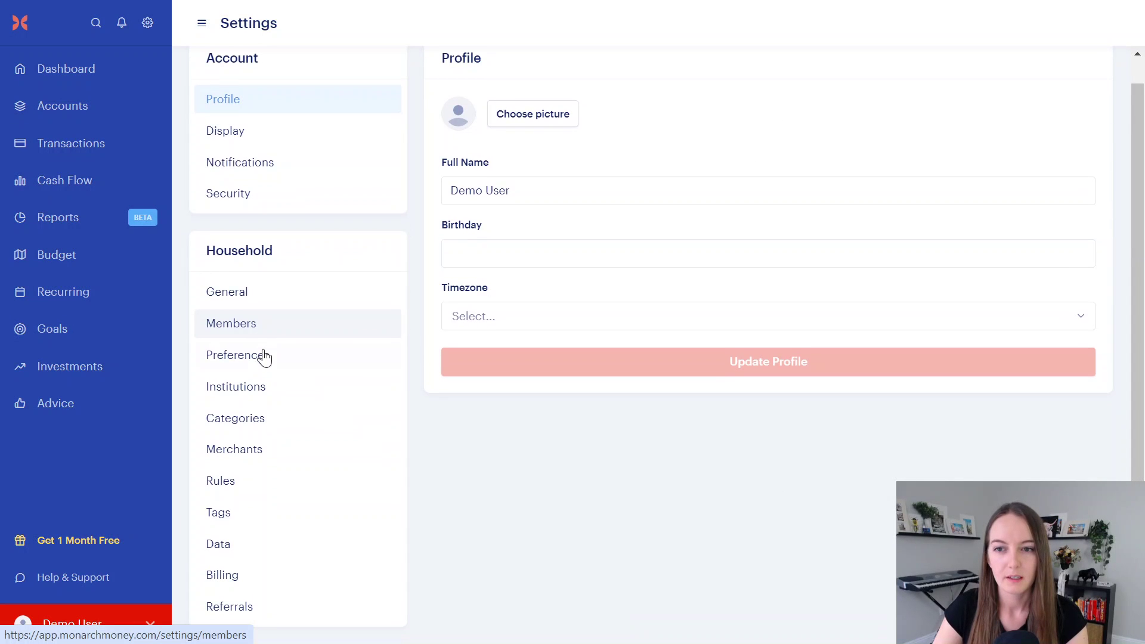
{"action": "left_click", "coordinate": [261, 493]}
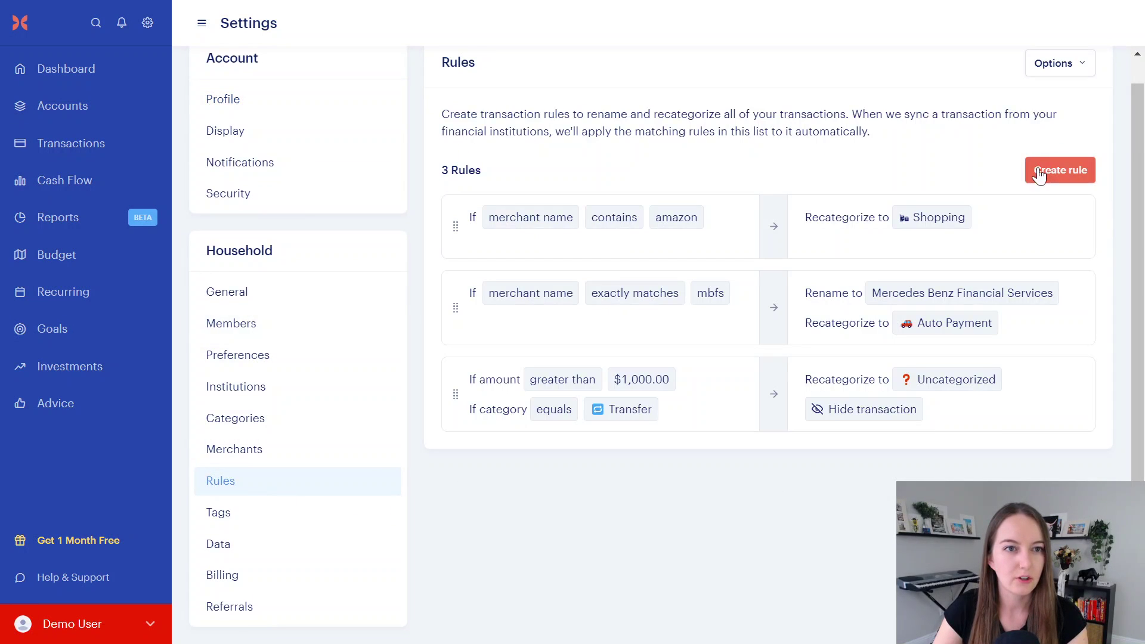
{"action": "left_click", "coordinate": [1039, 176]}
Step: Add a merchant-name condition containing Starbucks and switch on an amount condition
{"action": "left_click", "coordinate": [416, 222]}
{"action": "left_click", "coordinate": [376, 304]}
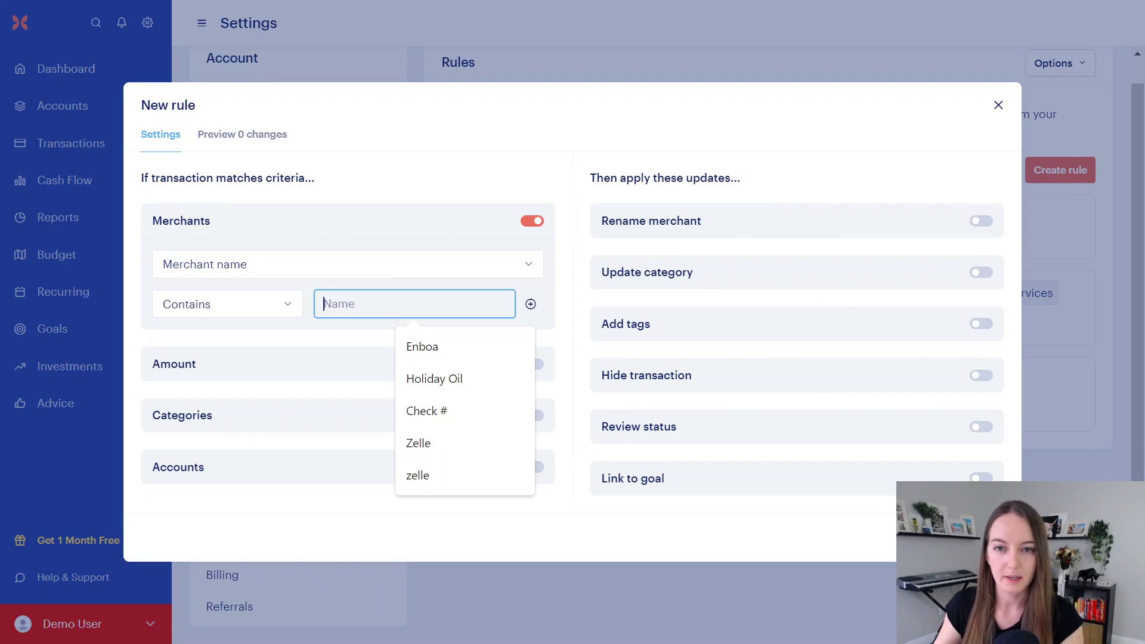
{"action": "type", "text": "Starbucks"}
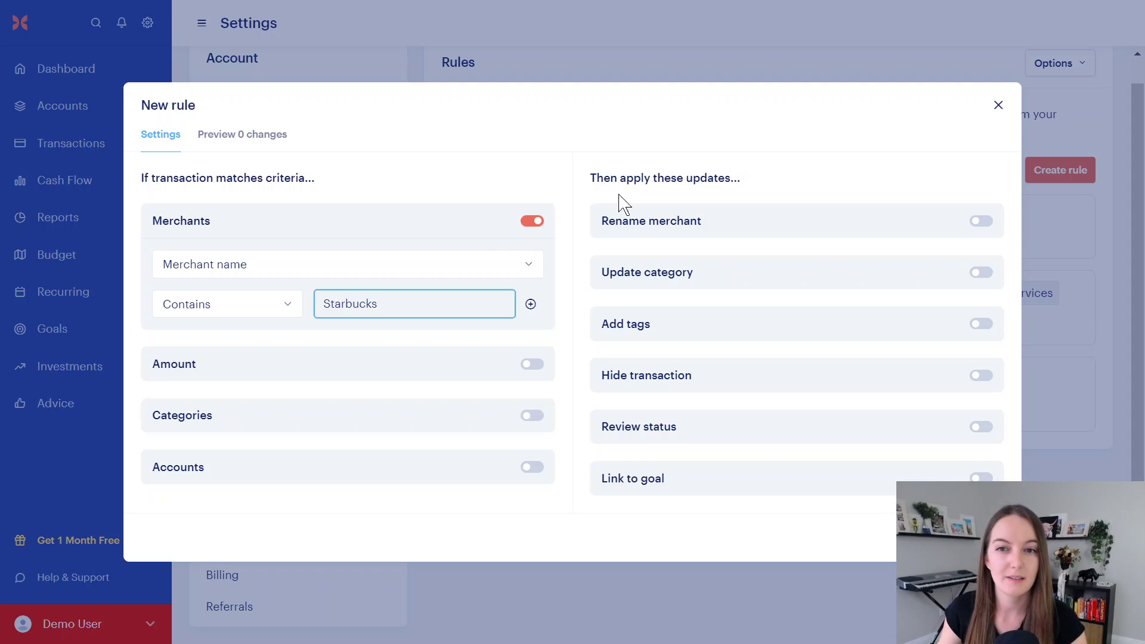
{"action": "left_click", "coordinate": [438, 182]}
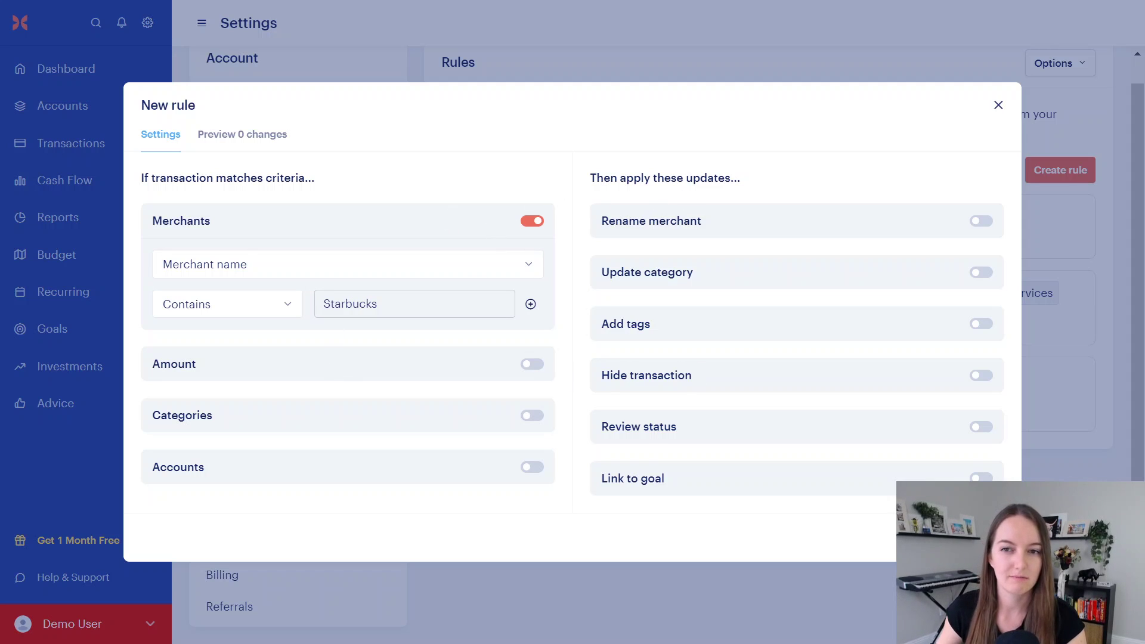
{"action": "left_click", "coordinate": [531, 364]}
{"action": "left_click", "coordinate": [422, 399]}
Step: Set the rule's amount condition to equal $5
{"action": "left_click", "coordinate": [402, 437]}
{"action": "left_click", "coordinate": [259, 439]}
{"action": "type", "text": "5"}
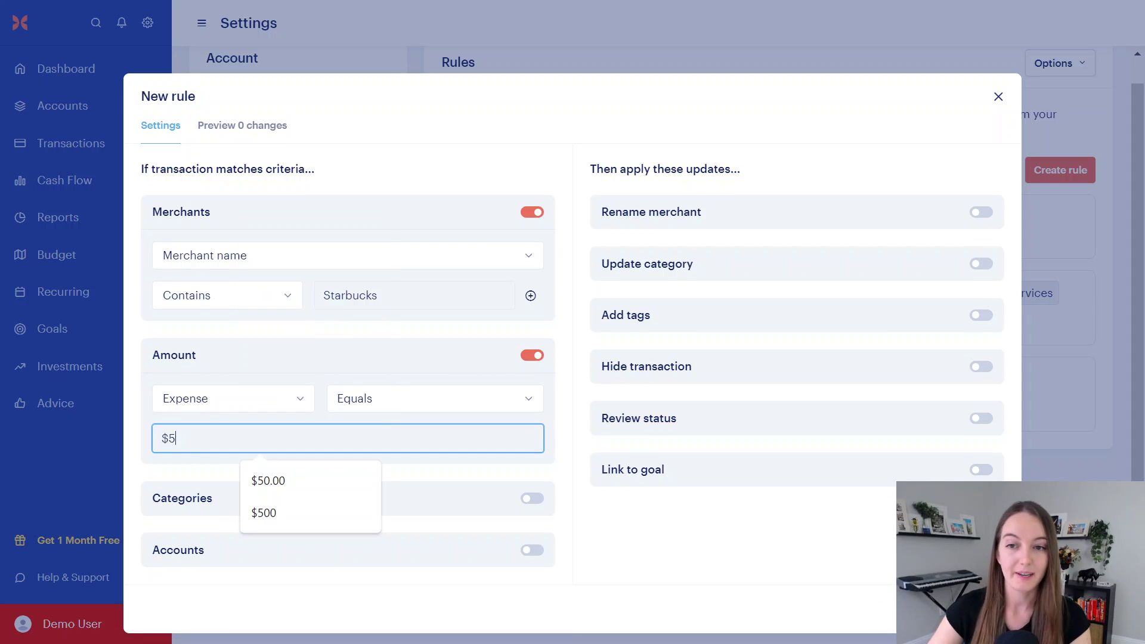
{"action": "left_click", "coordinate": [581, 460]}
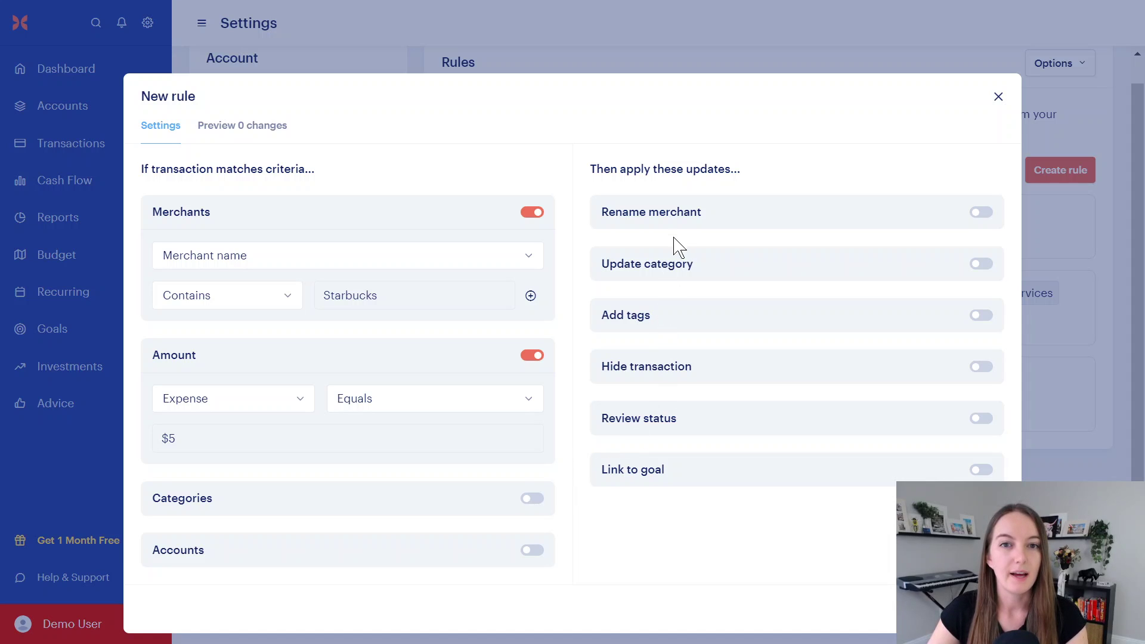
Step: Rename matching merchants to new merchant Starbucks Subscription and apply to 12 existing transactions
{"action": "left_click", "coordinate": [681, 216]}
{"action": "left_click", "coordinate": [673, 259]}
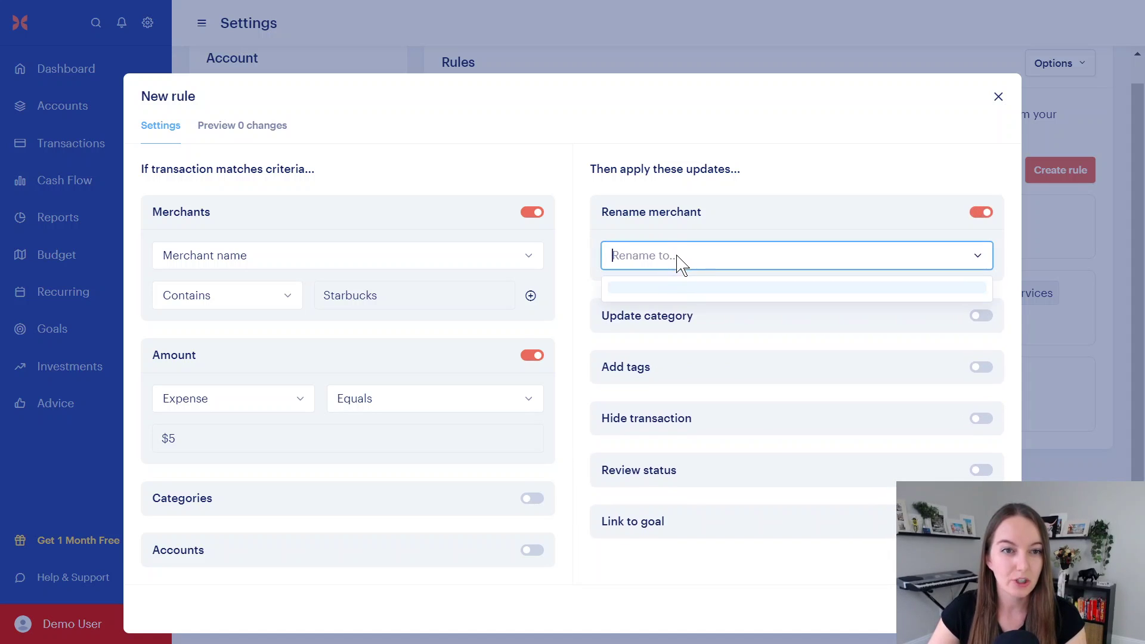
{"action": "type", "text": "Starbu"}
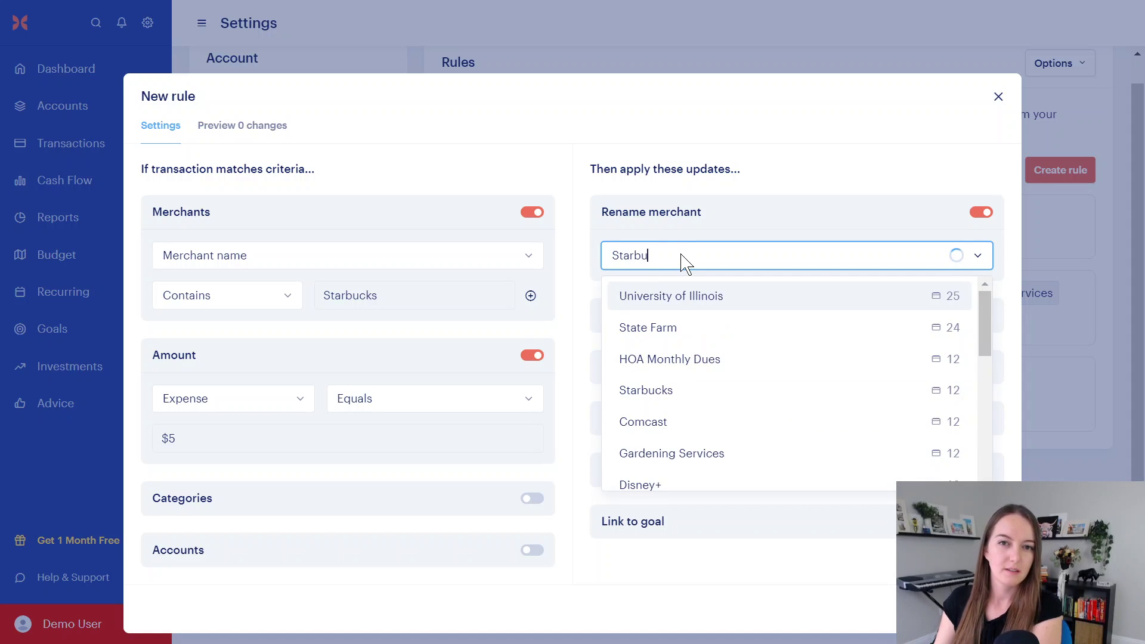
{"action": "type", "text": "cks Subscription"}
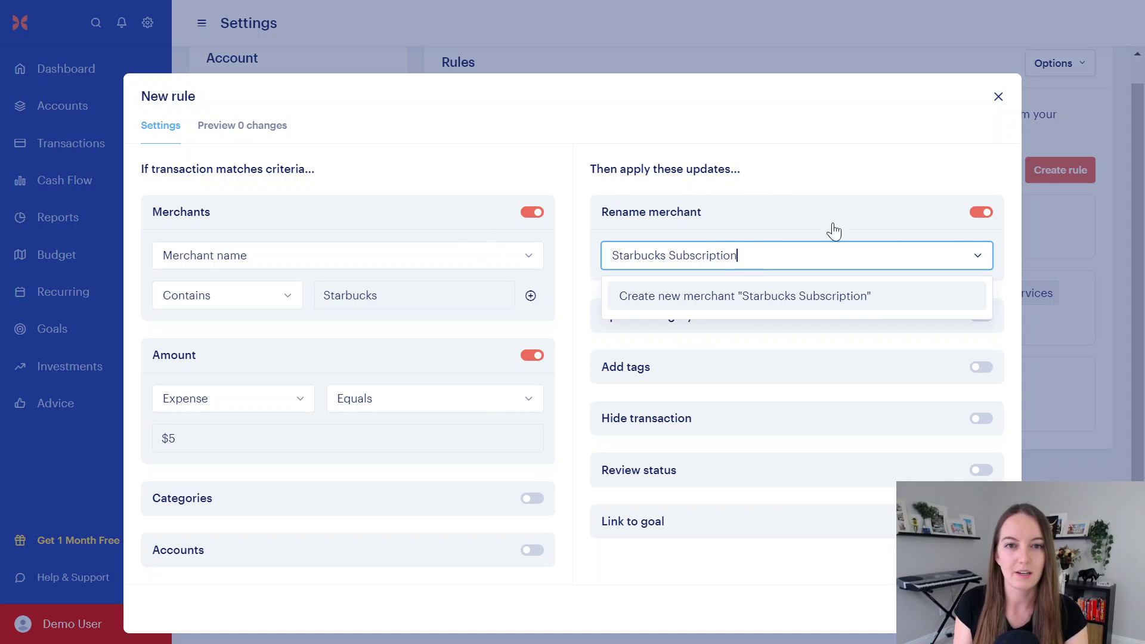
{"action": "left_click", "coordinate": [928, 177]}
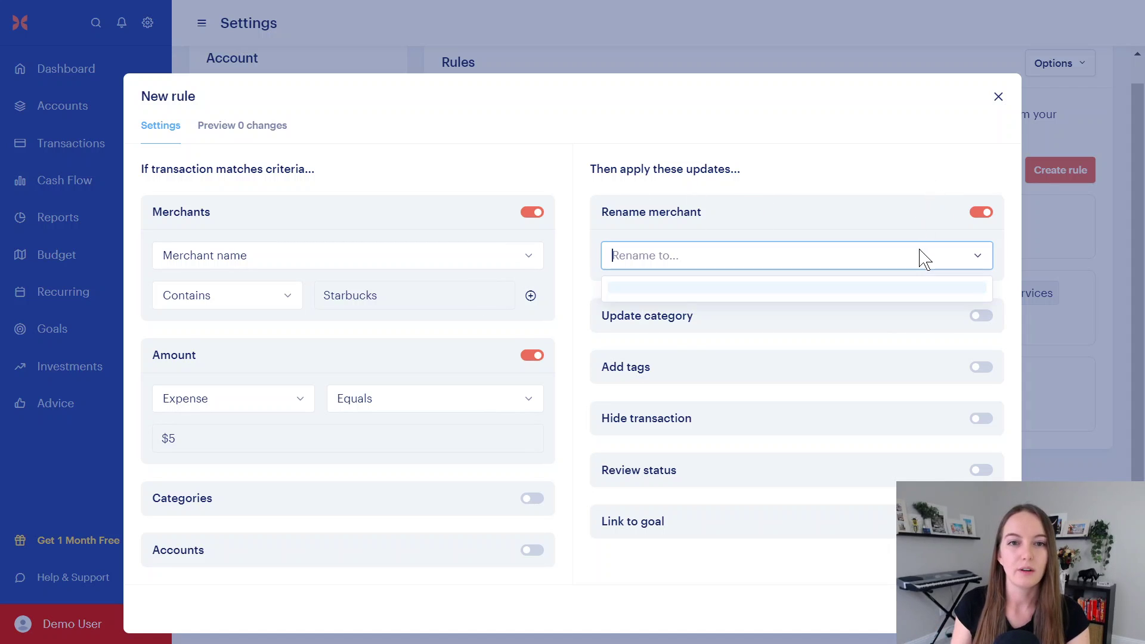
{"action": "type", "text": "Starbucks Subs"}
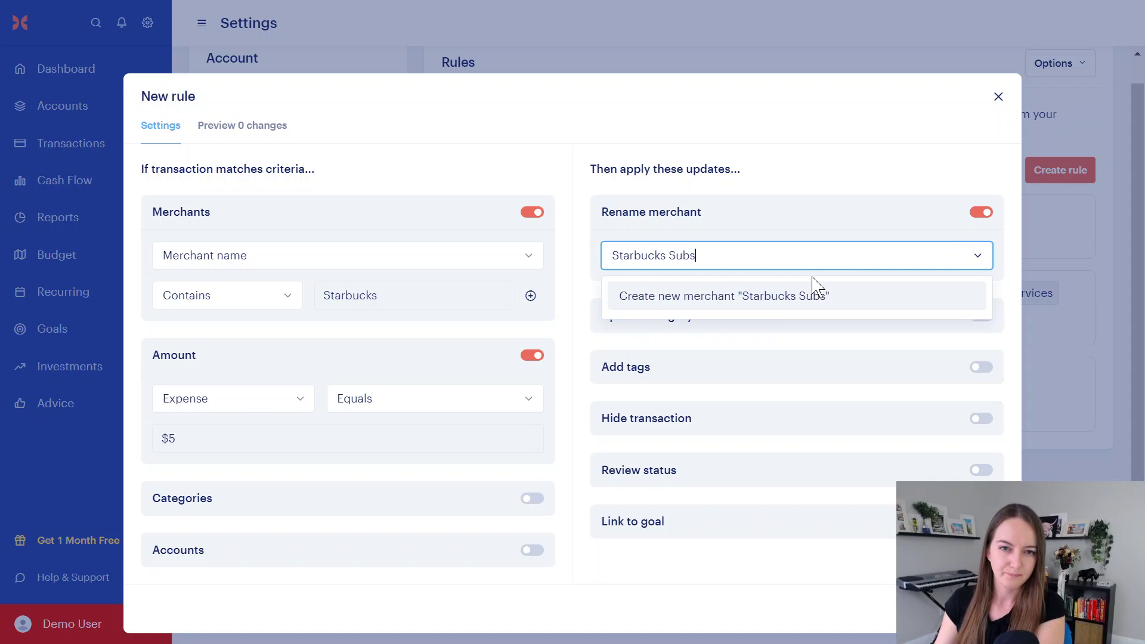
{"action": "type", "text": "cription"}
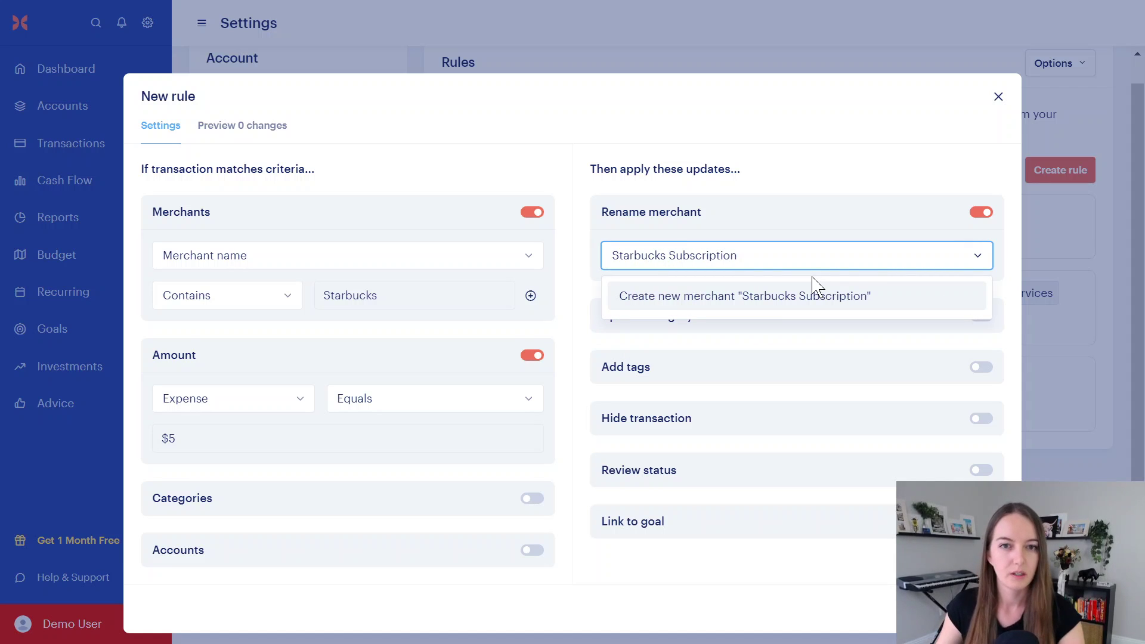
{"action": "left_click", "coordinate": [794, 303]}
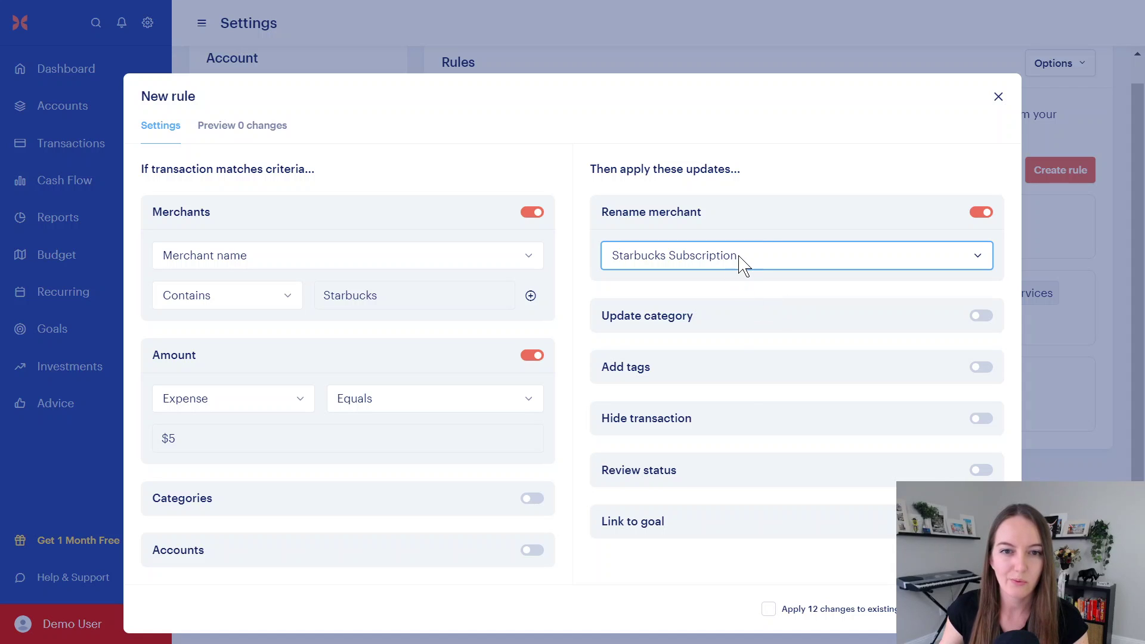
{"action": "left_click", "coordinate": [769, 609]}
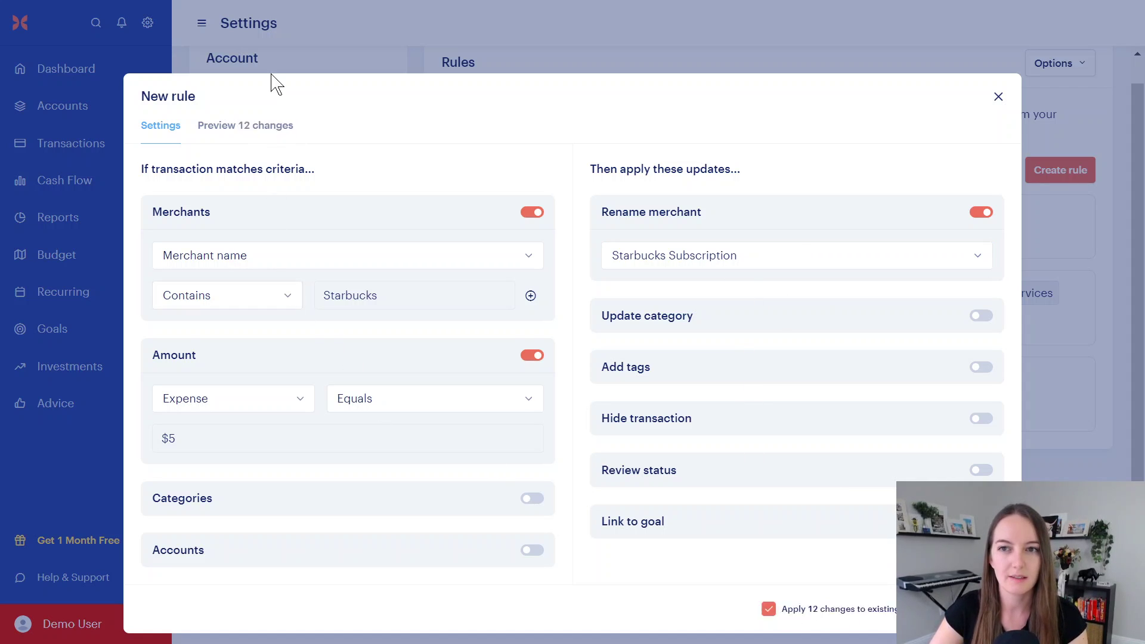
Step: Preview the 12 Starbucks renames, toggle Apply to existing transactions off and on, then close the unsaved rule
{"action": "left_click", "coordinate": [240, 126]}
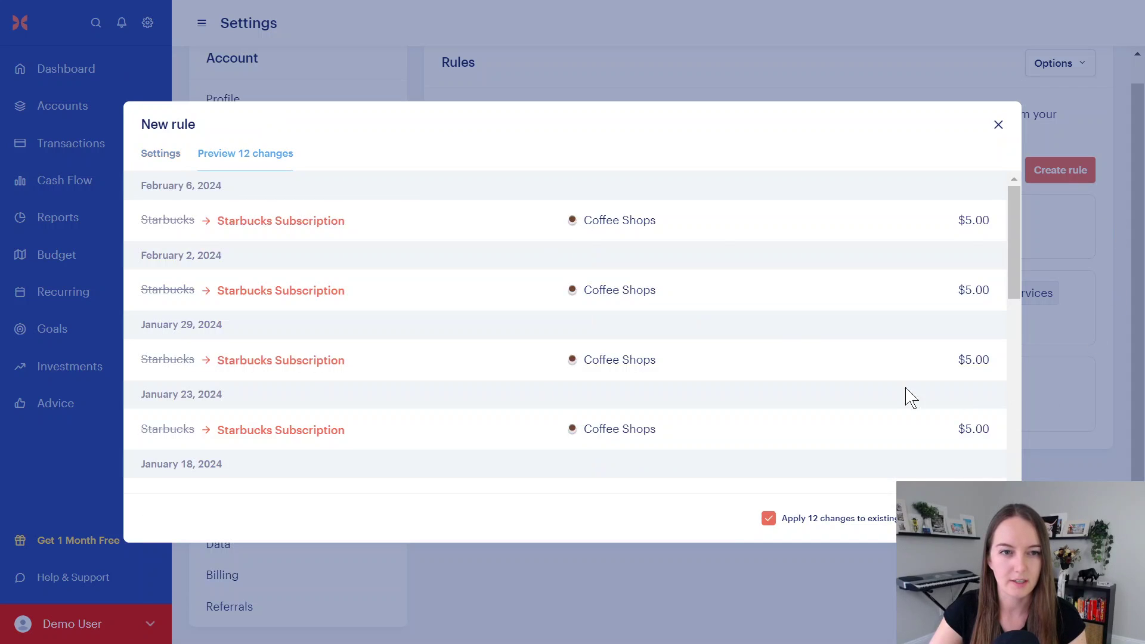
{"action": "left_click", "coordinate": [152, 157]}
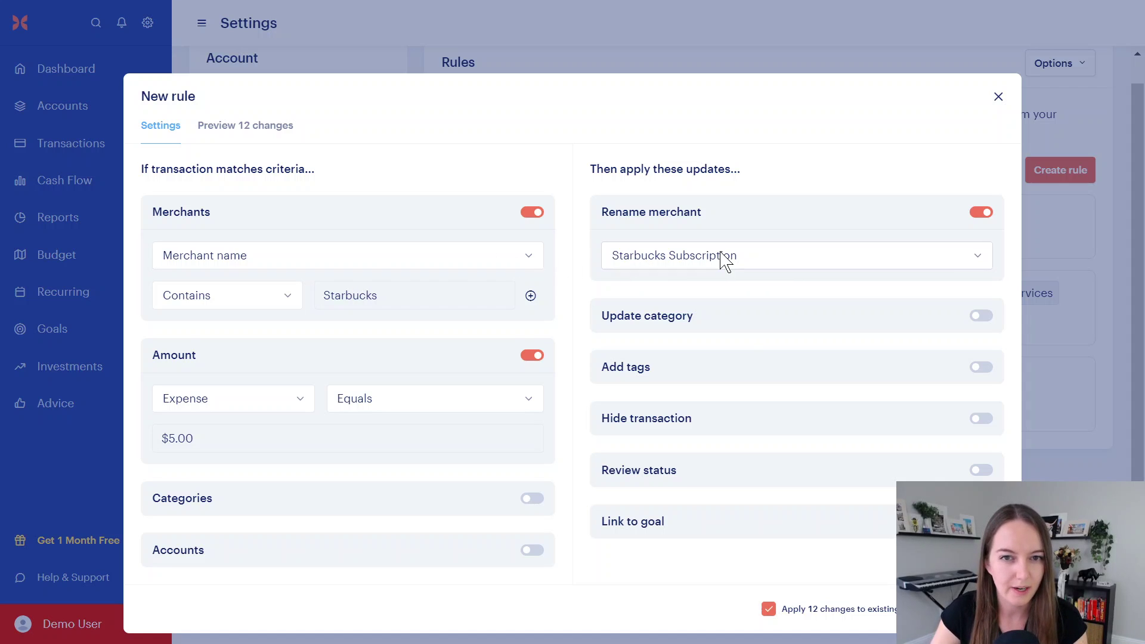
{"action": "left_click", "coordinate": [775, 620]}
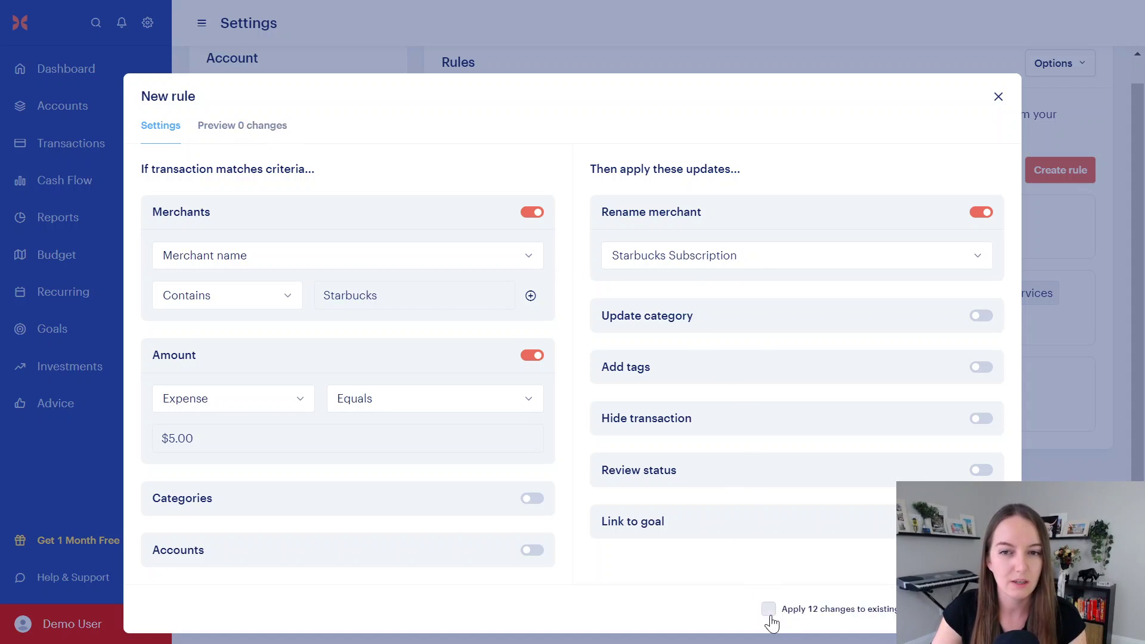
{"action": "left_click", "coordinate": [772, 617]}
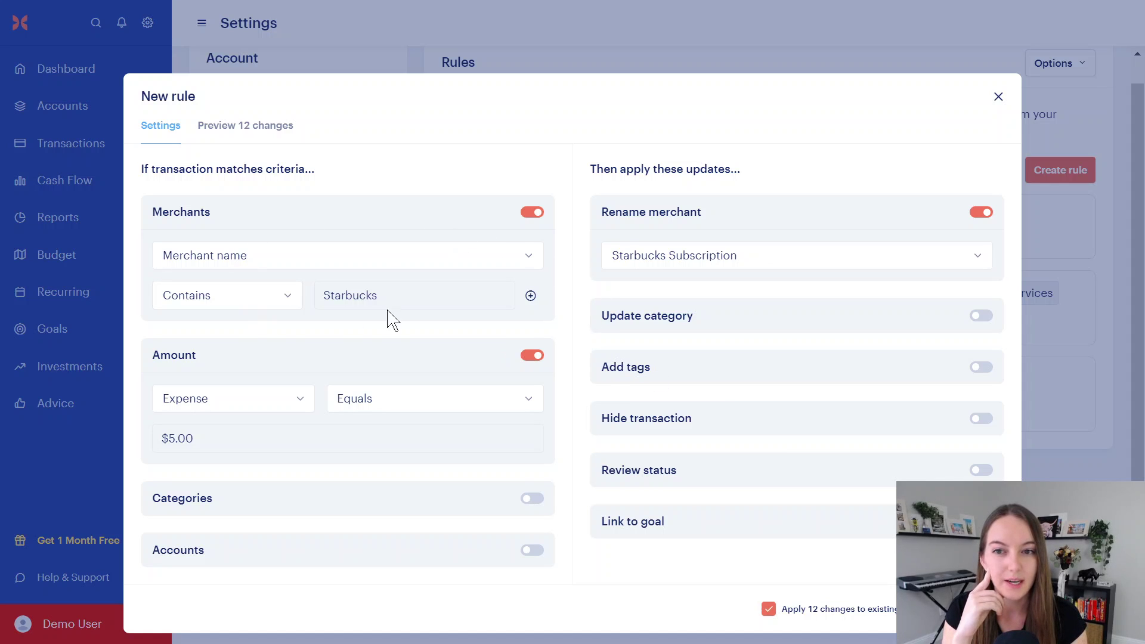
{"action": "left_click", "coordinate": [998, 97]}
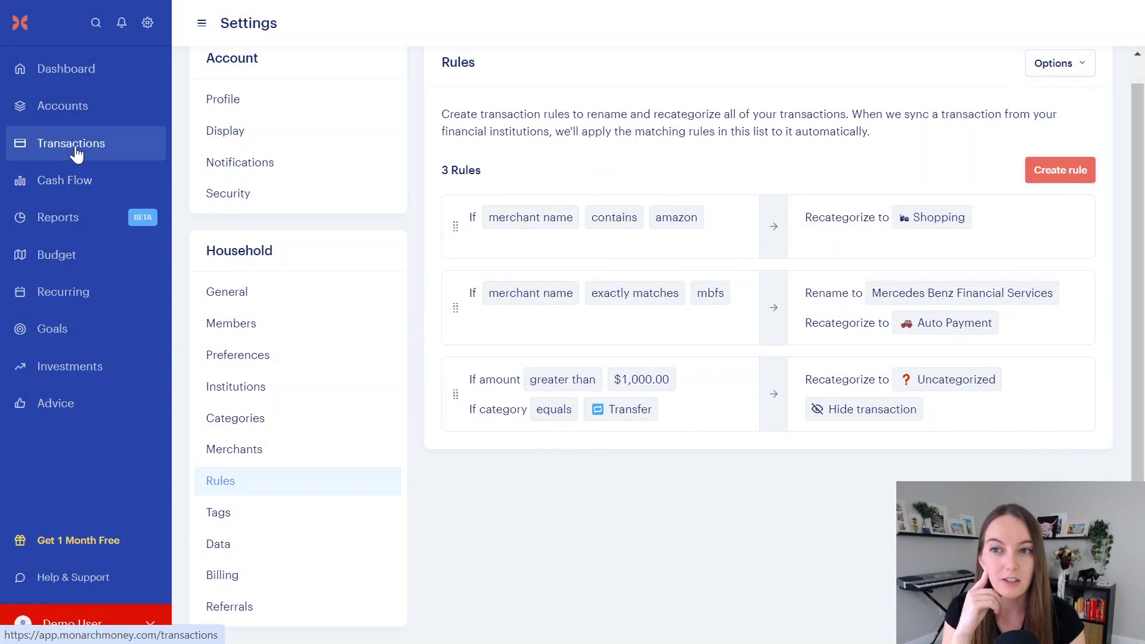
{"action": "left_click", "coordinate": [68, 294]}
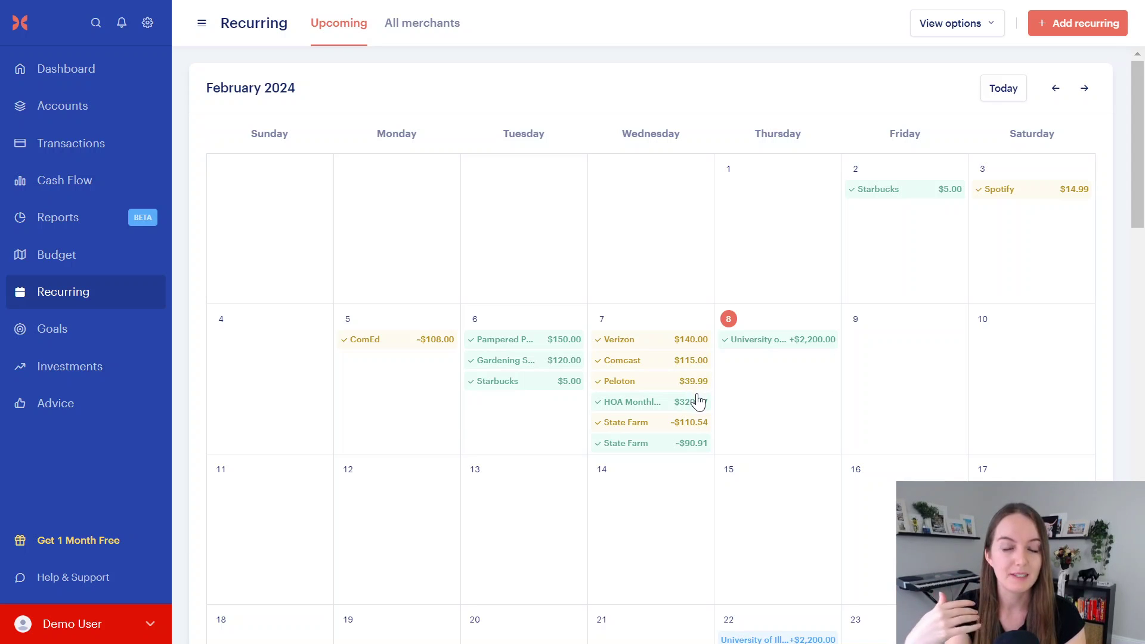
{"action": "left_click", "coordinate": [76, 626]}
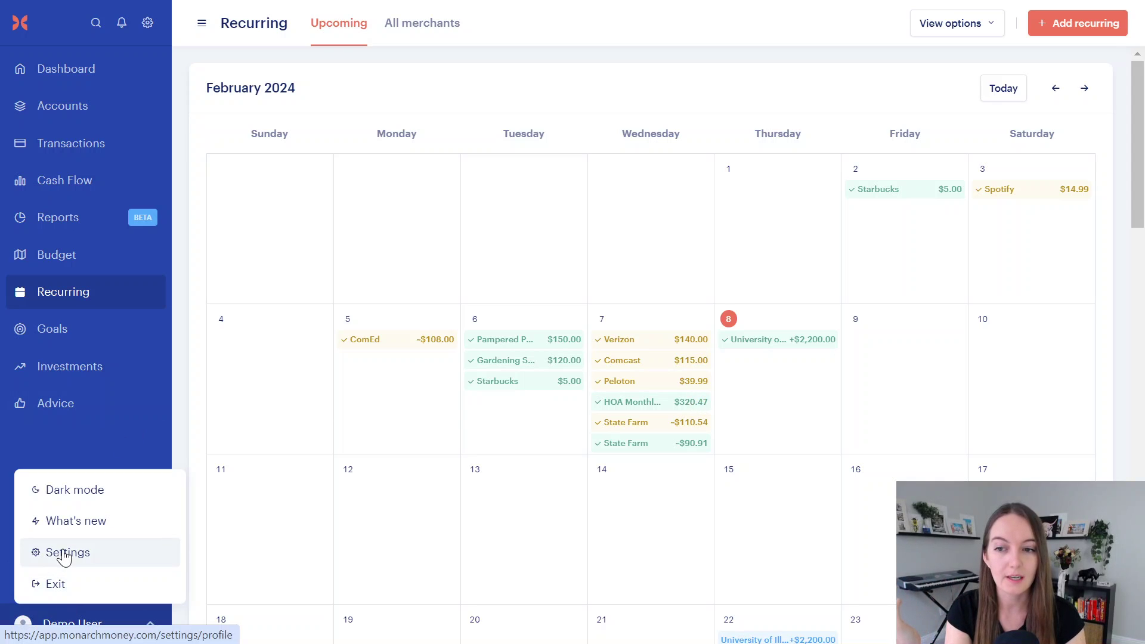
{"action": "left_click", "coordinate": [65, 556]}
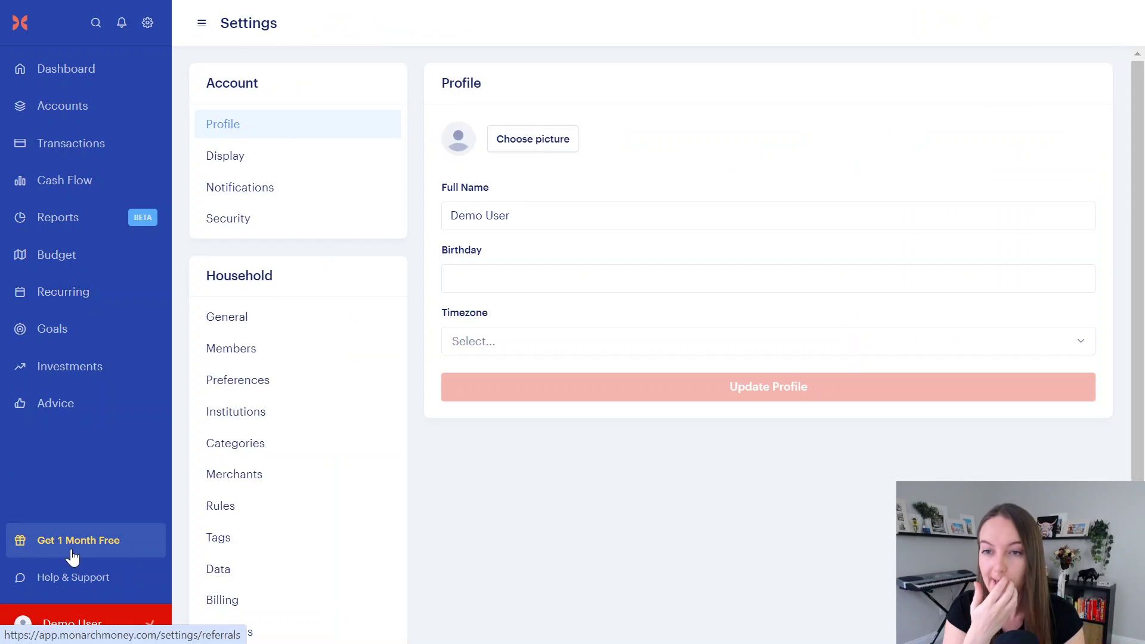
{"action": "left_click", "coordinate": [287, 524]}
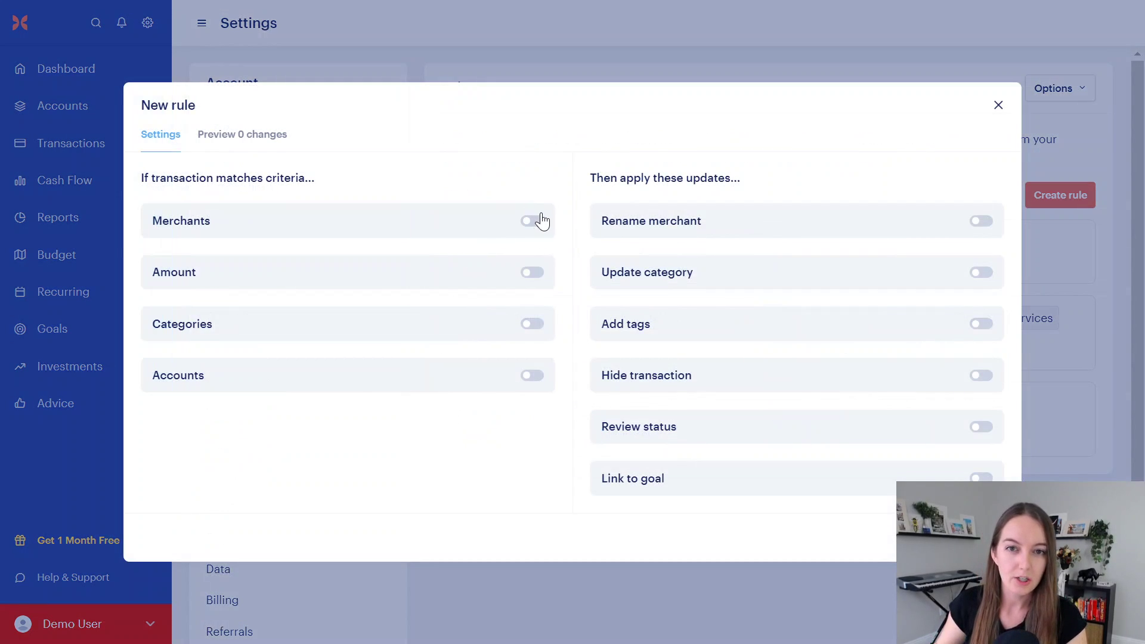
Step: Start a new rule matching merchant names containing Apple and expense amounts equal to $2.99
{"action": "left_click", "coordinate": [535, 221]}
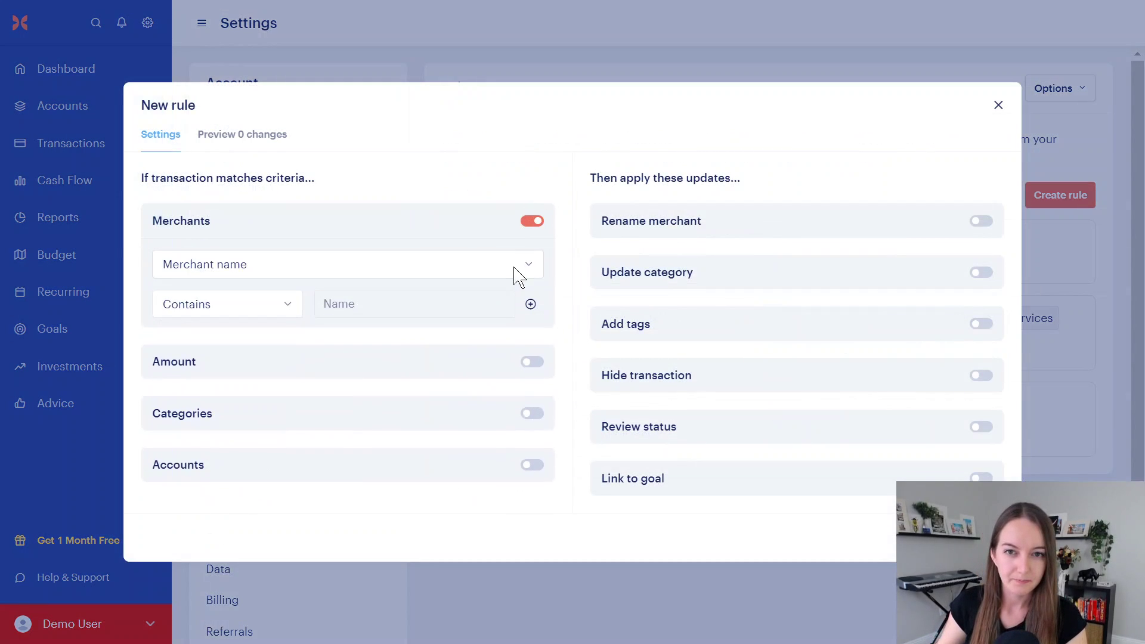
{"action": "left_click", "coordinate": [418, 304]}
{"action": "type", "text": "Apple"}
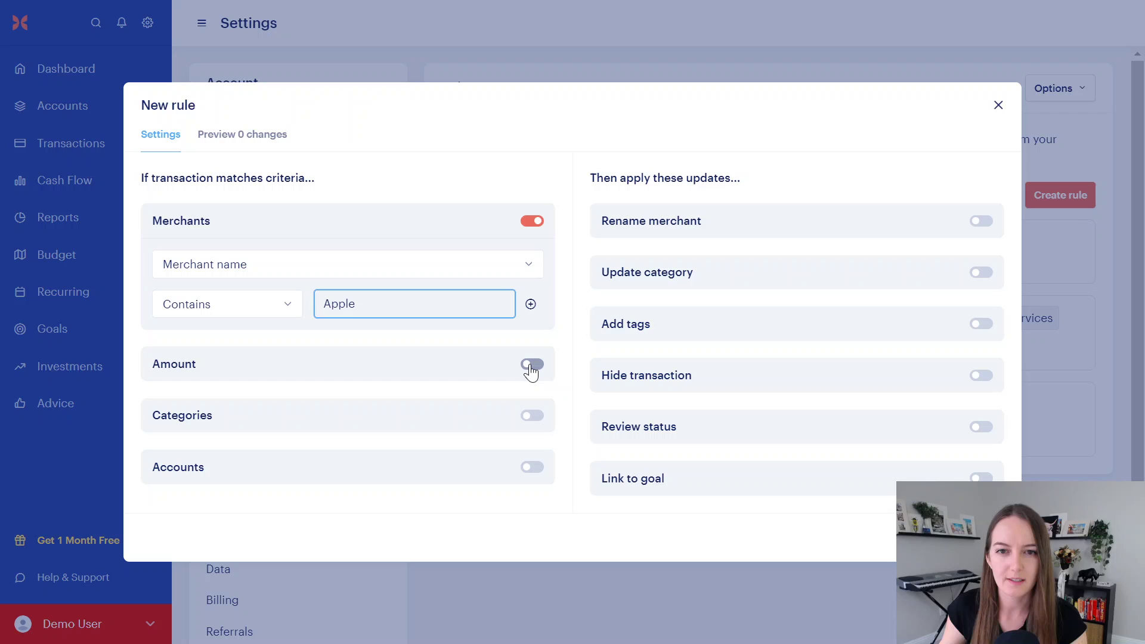
{"action": "left_click", "coordinate": [532, 364]}
{"action": "left_click", "coordinate": [434, 411]}
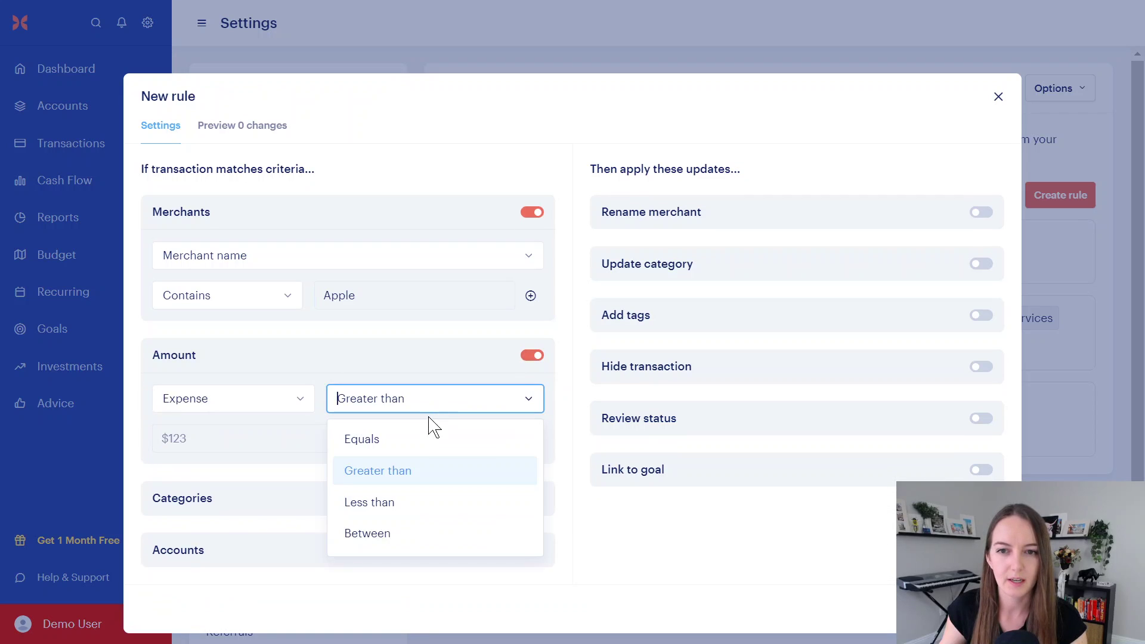
{"action": "left_click", "coordinate": [411, 439]}
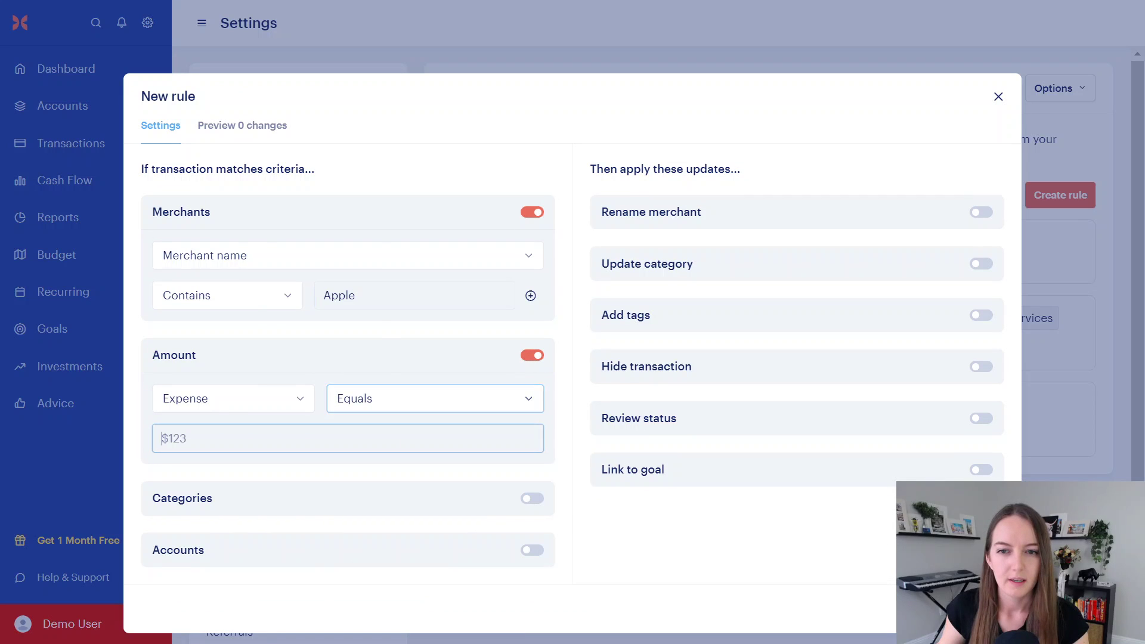
{"action": "left_click", "coordinate": [434, 430]}
{"action": "type", "text": "2.99"}
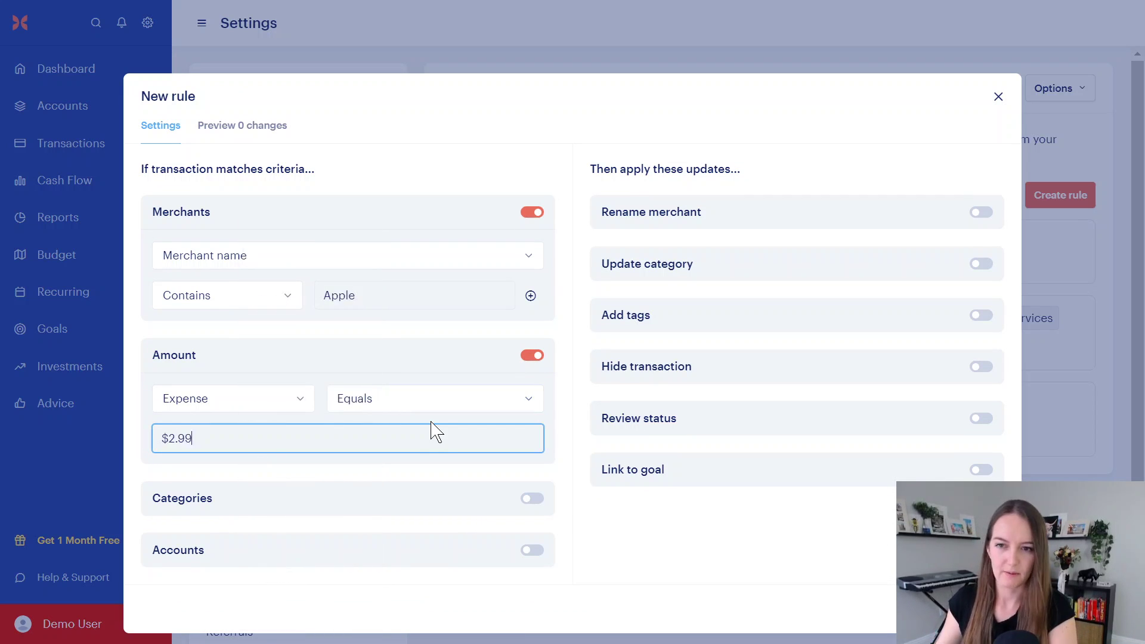
{"action": "left_click", "coordinate": [647, 527]}
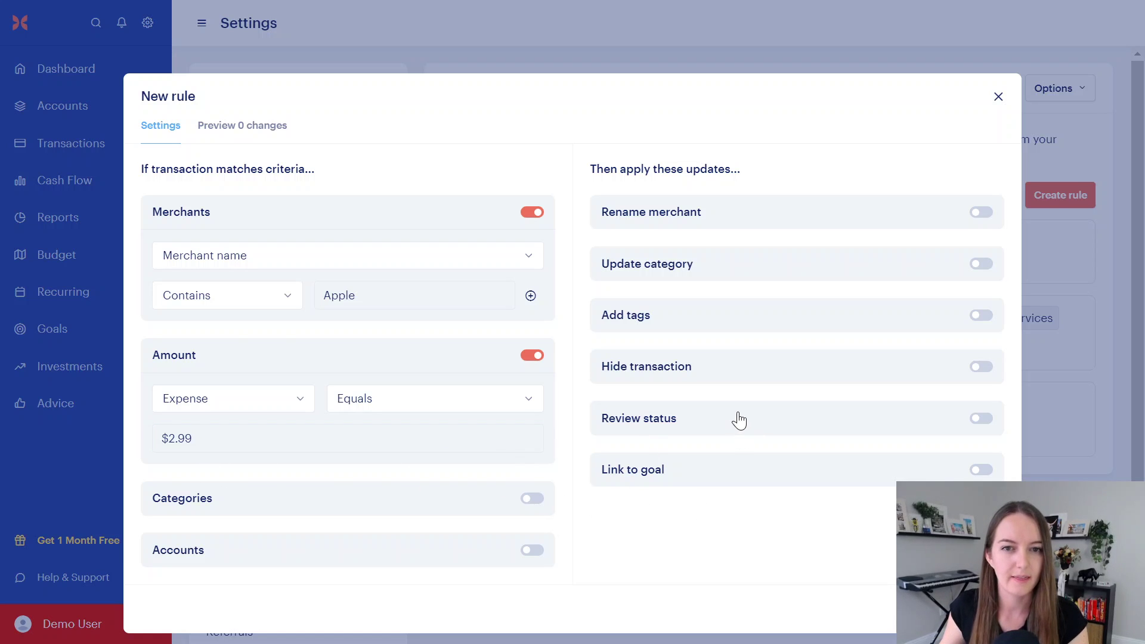
Step: Have the rule rename matches to a new merchant Apple Storage, then close it unsaved
{"action": "left_click", "coordinate": [706, 212]}
{"action": "left_click", "coordinate": [690, 268]}
{"action": "type", "text": "Apple Storage"}
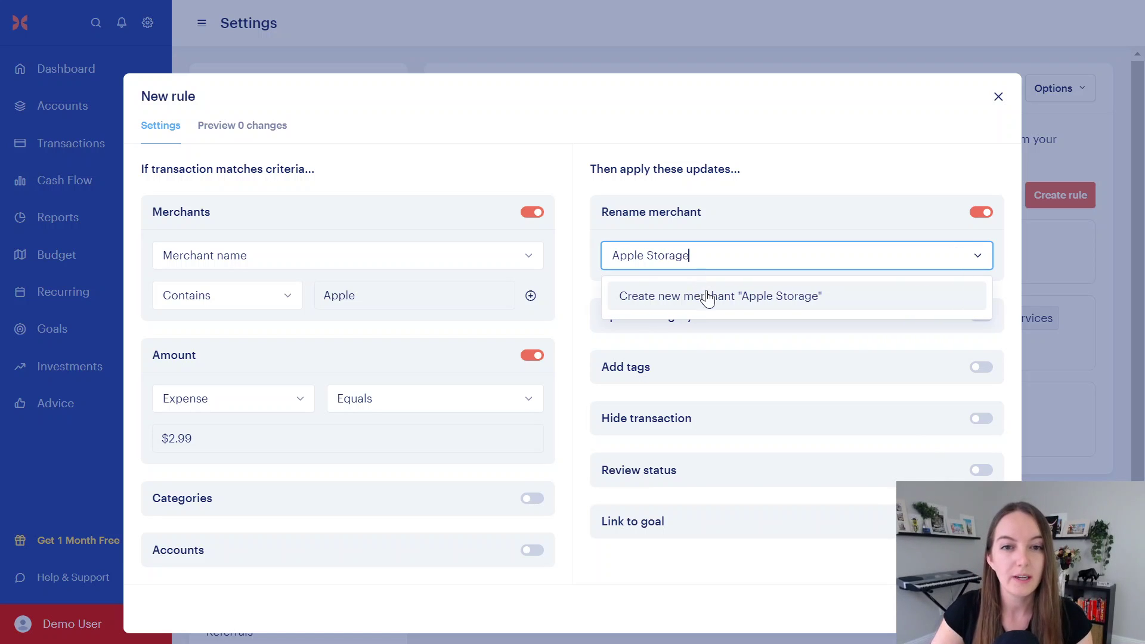
{"action": "left_click", "coordinate": [708, 297]}
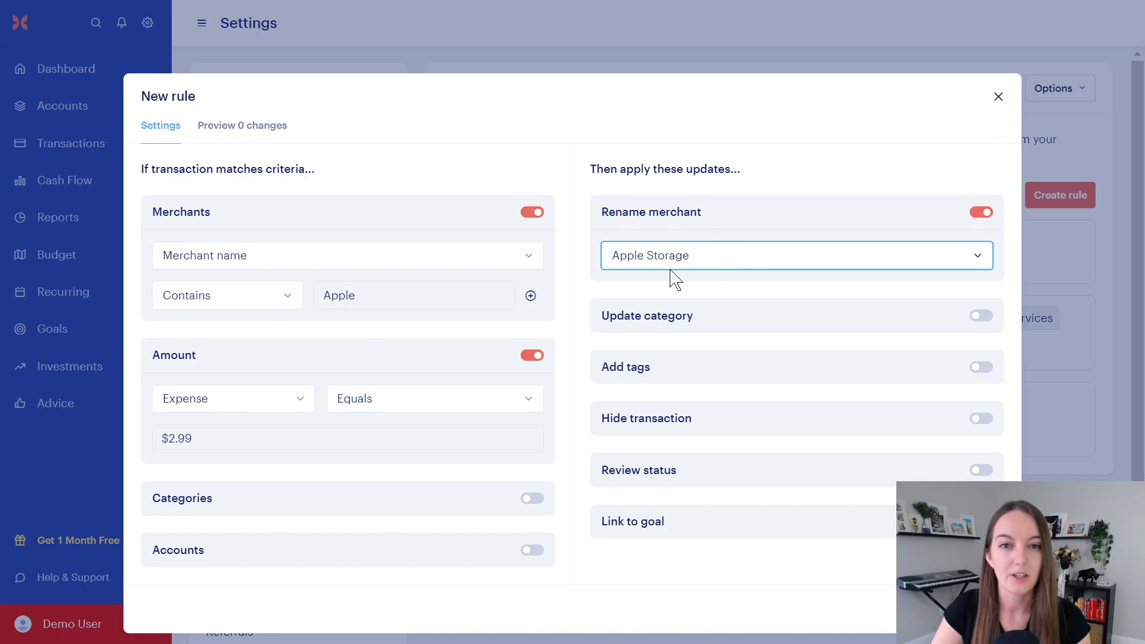
{"action": "left_click", "coordinate": [999, 96]}
Step: On the recurring calendar, search for an Apple Storage merchant to add manually, then close the dialog
{"action": "left_click", "coordinate": [21, 301]}
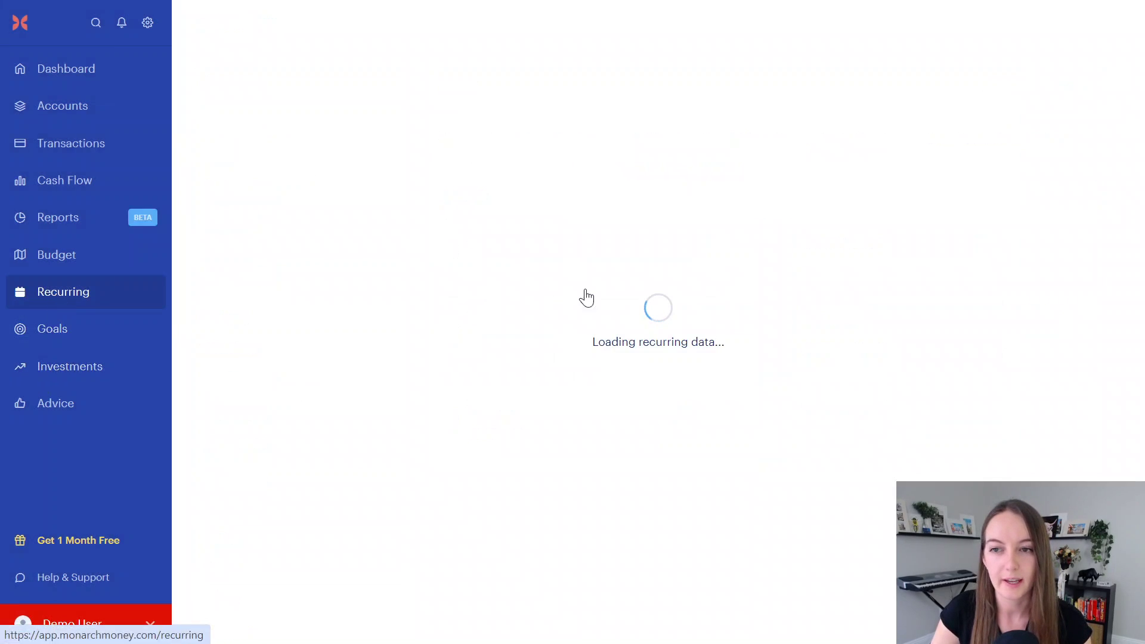
{"action": "left_click", "coordinate": [1082, 23]}
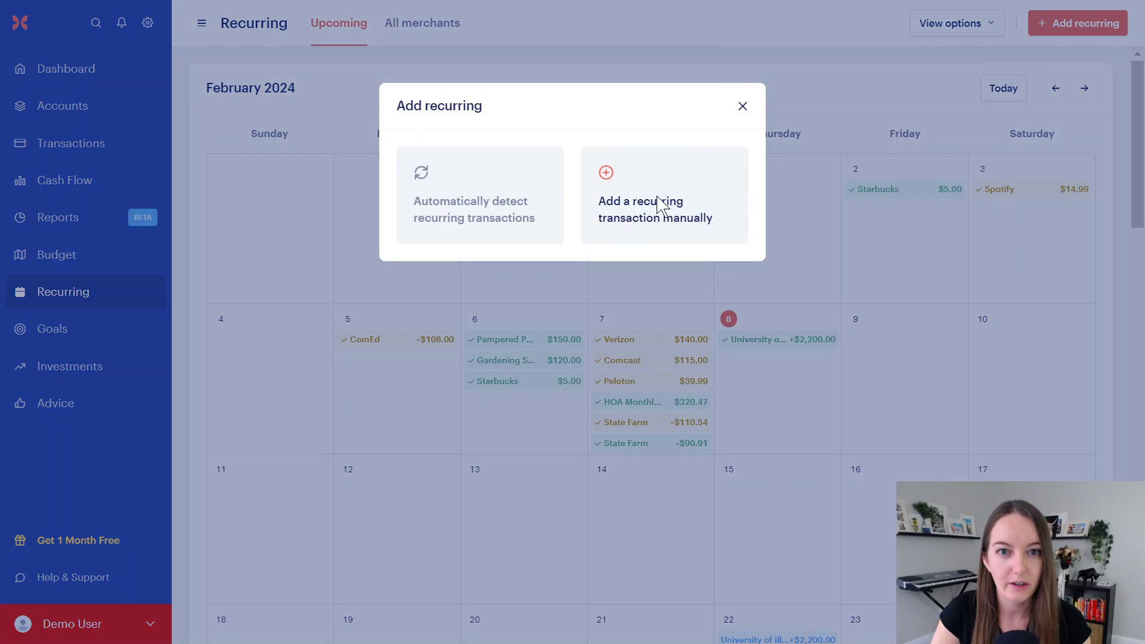
{"action": "left_click", "coordinate": [625, 228]}
{"action": "left_click", "coordinate": [554, 161]}
{"action": "type", "text": "Apple Storage"}
{"action": "key", "text": "BackSpace"}
{"action": "type", "text": "age"}
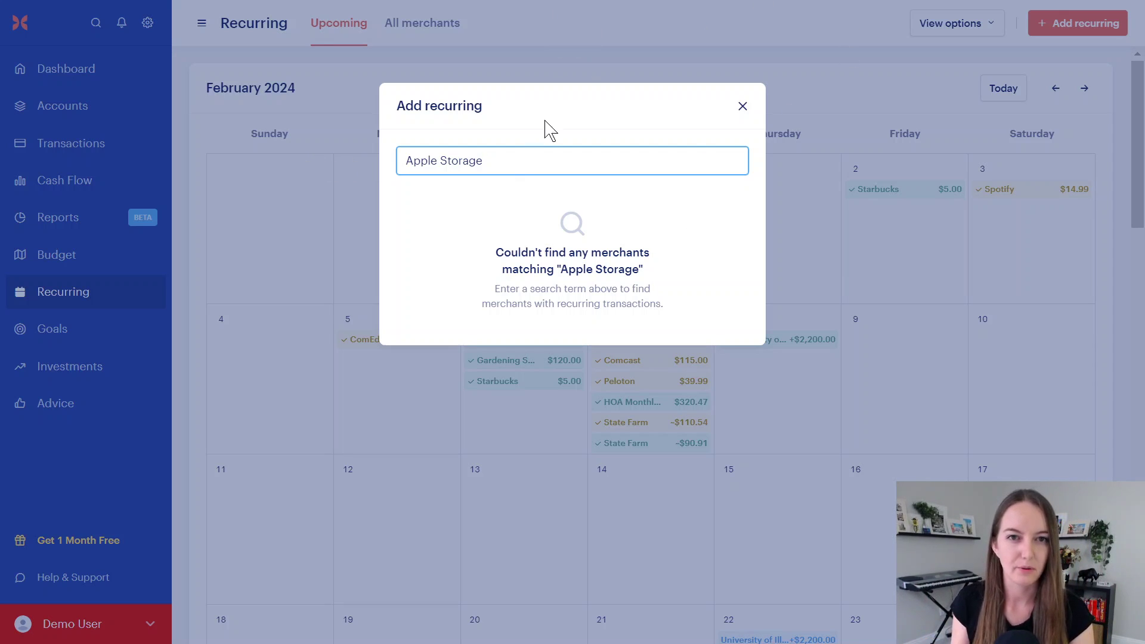
{"action": "left_click", "coordinate": [741, 109]}
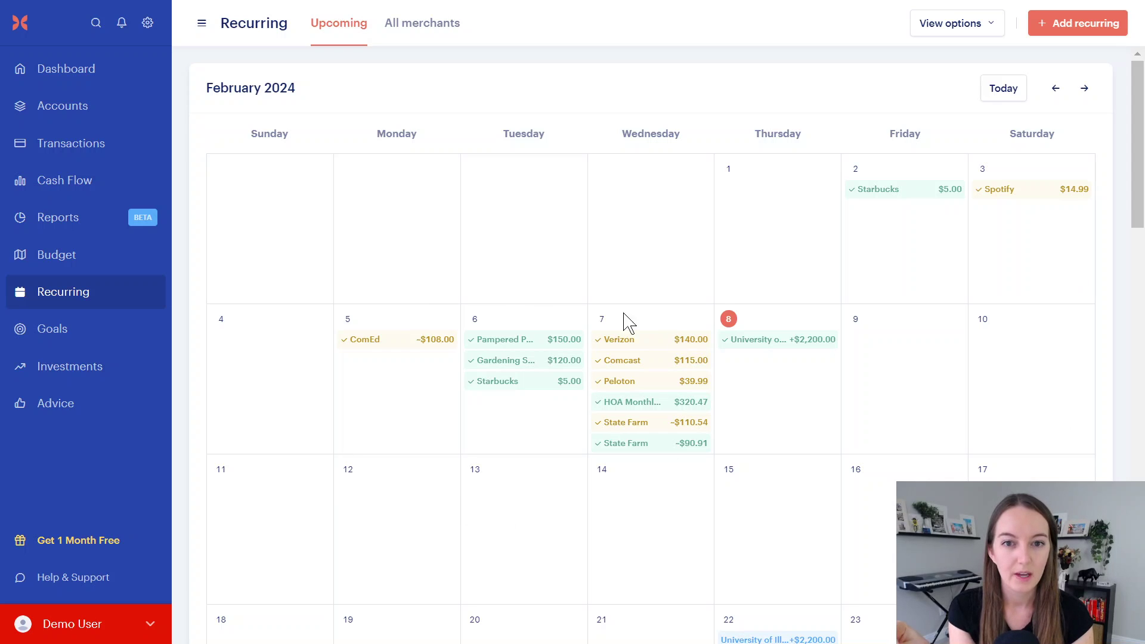
Step: Visit Accounts and Transactions, then open Settings from the user menu
{"action": "left_click", "coordinate": [112, 108]}
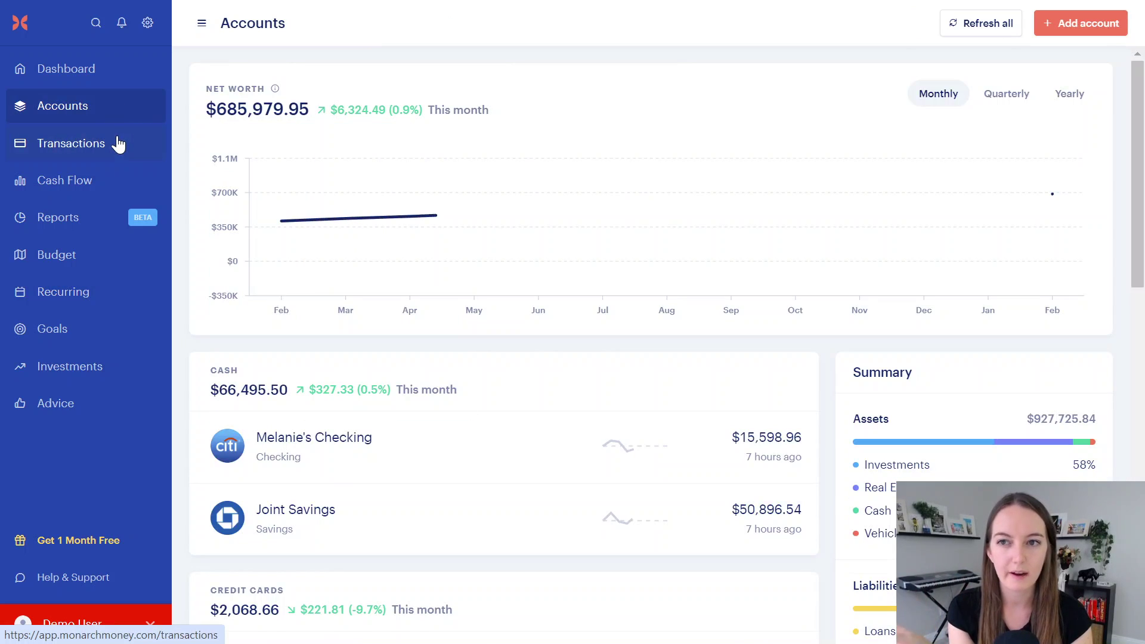
{"action": "left_click", "coordinate": [118, 144]}
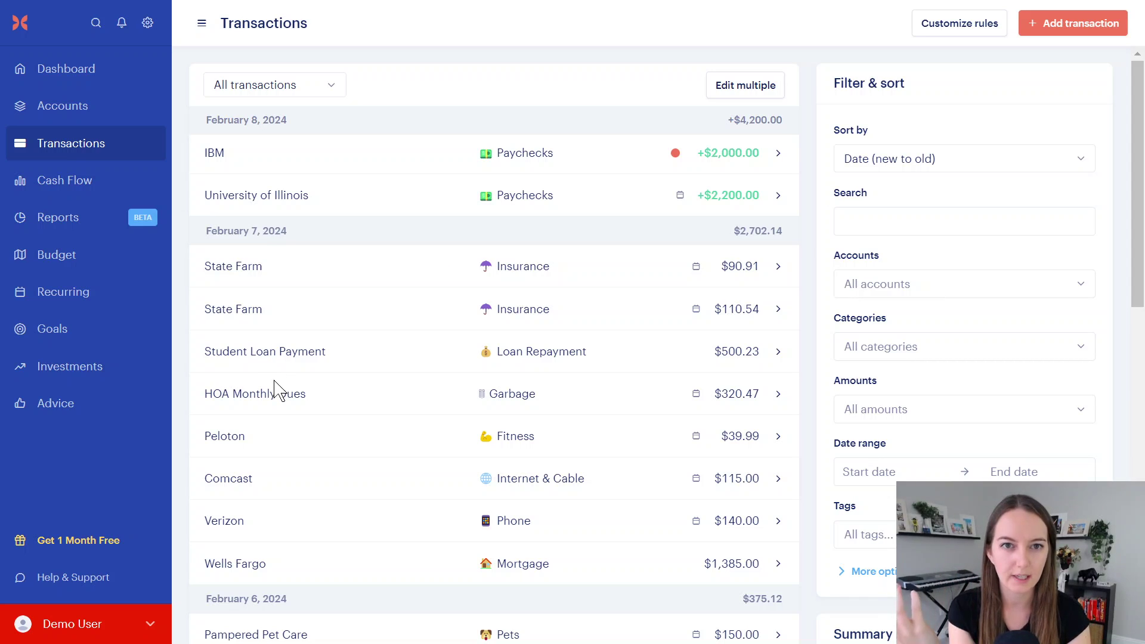
{"action": "left_click", "coordinate": [84, 627]}
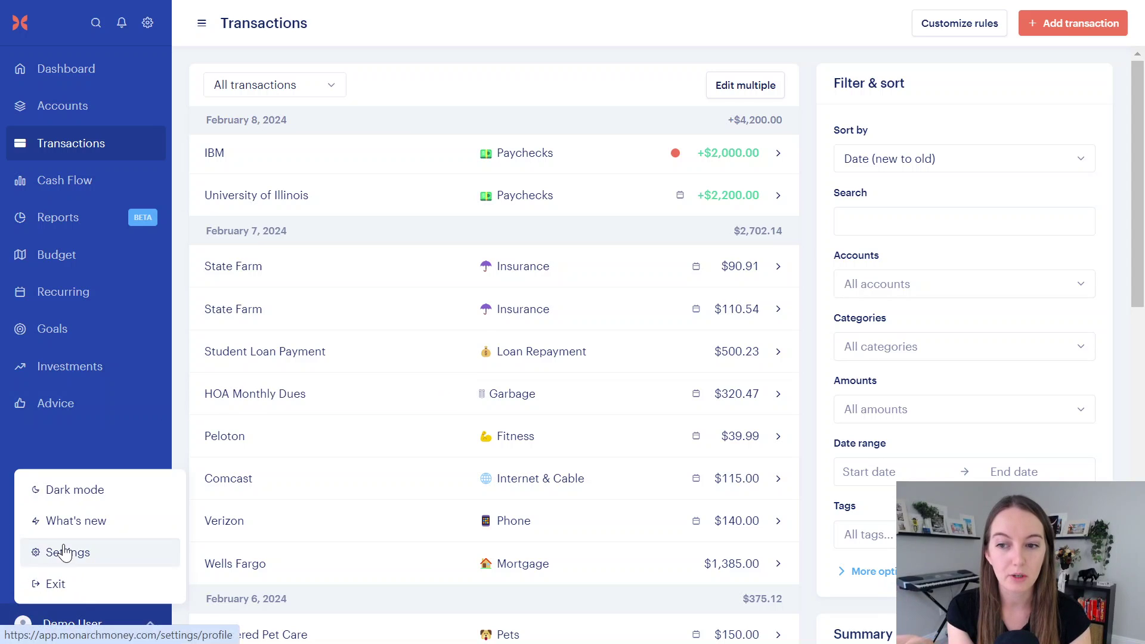
{"action": "left_click", "coordinate": [65, 552]}
Step: Create a new rule matching merchant names containing Zelle and amounts equal to $200
{"action": "left_click", "coordinate": [284, 510]}
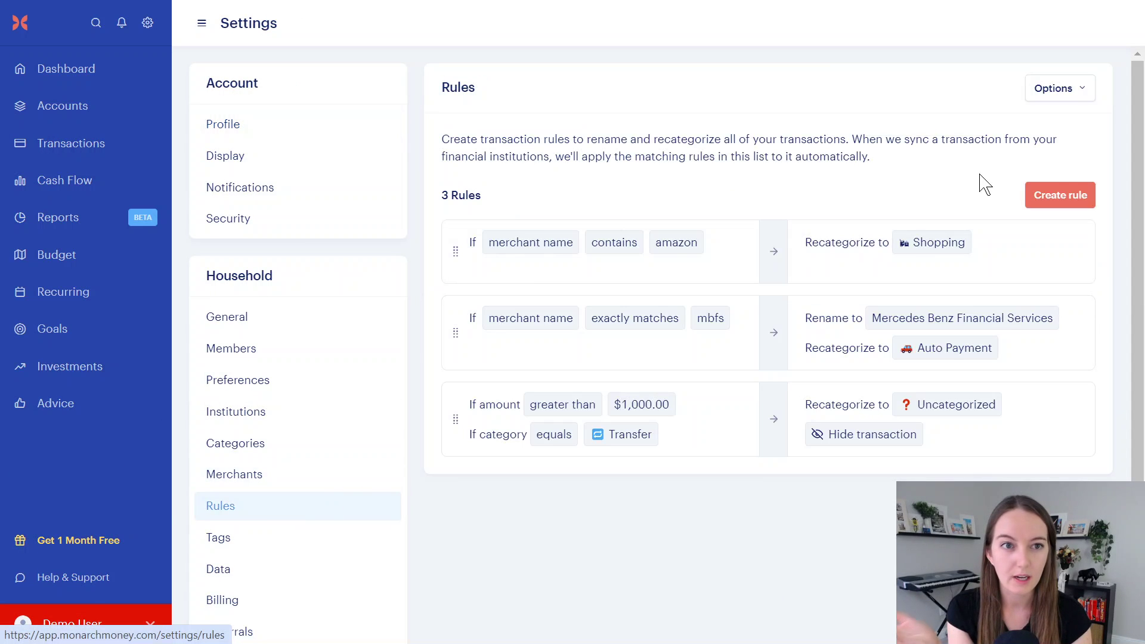
{"action": "left_click", "coordinate": [1067, 195]}
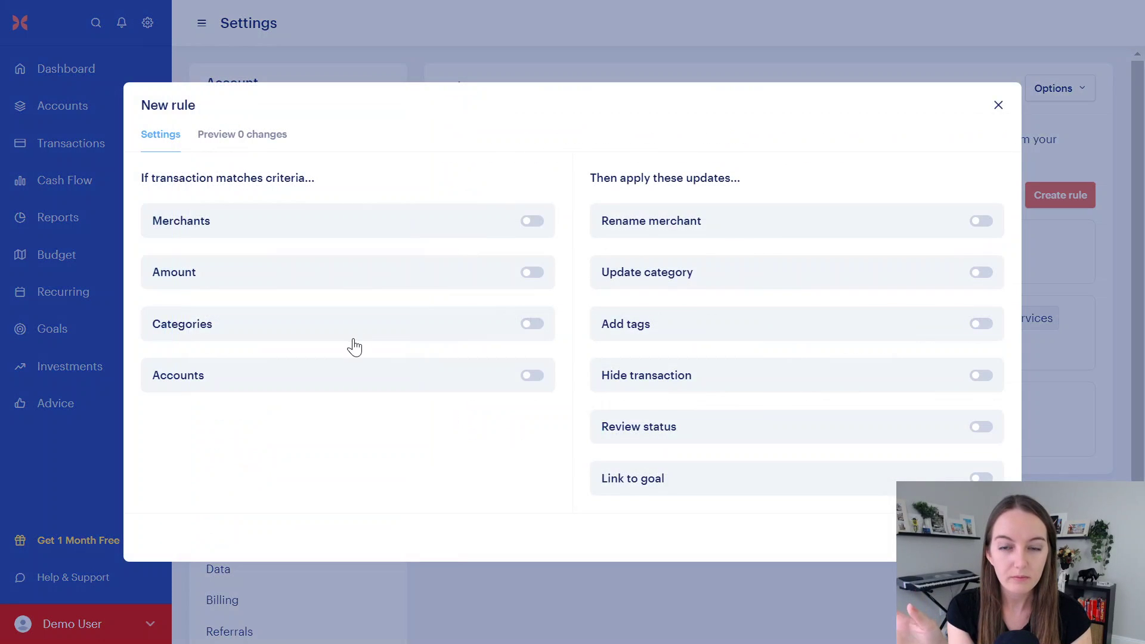
{"action": "left_click", "coordinate": [405, 287]}
{"action": "left_click", "coordinate": [427, 234]}
{"action": "left_click", "coordinate": [412, 296]}
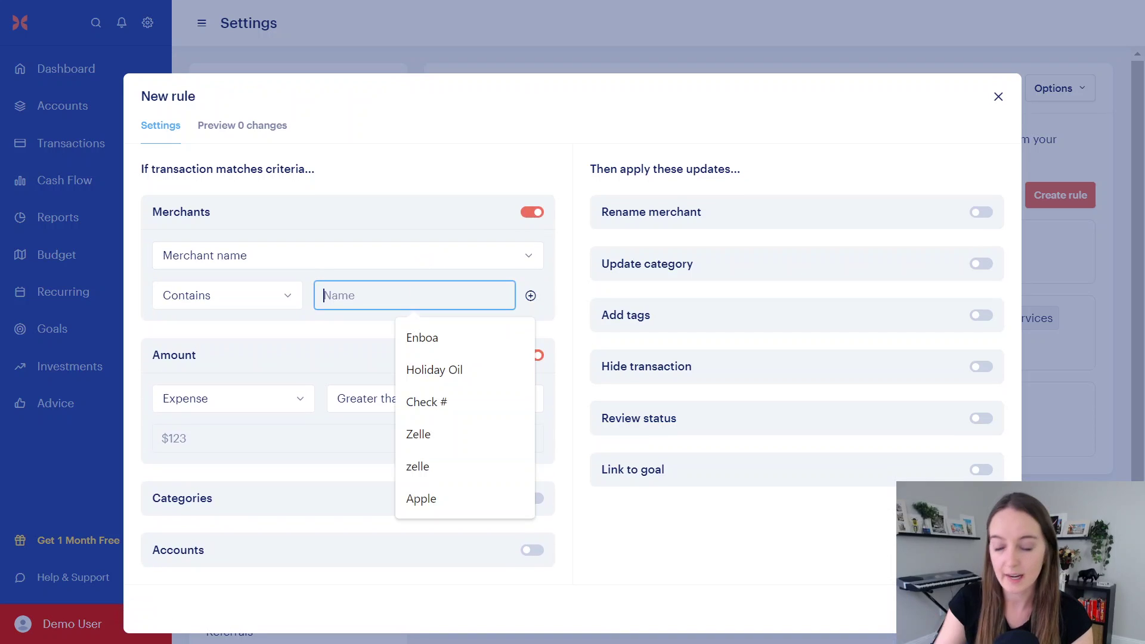
{"action": "type", "text": "Zelle"}
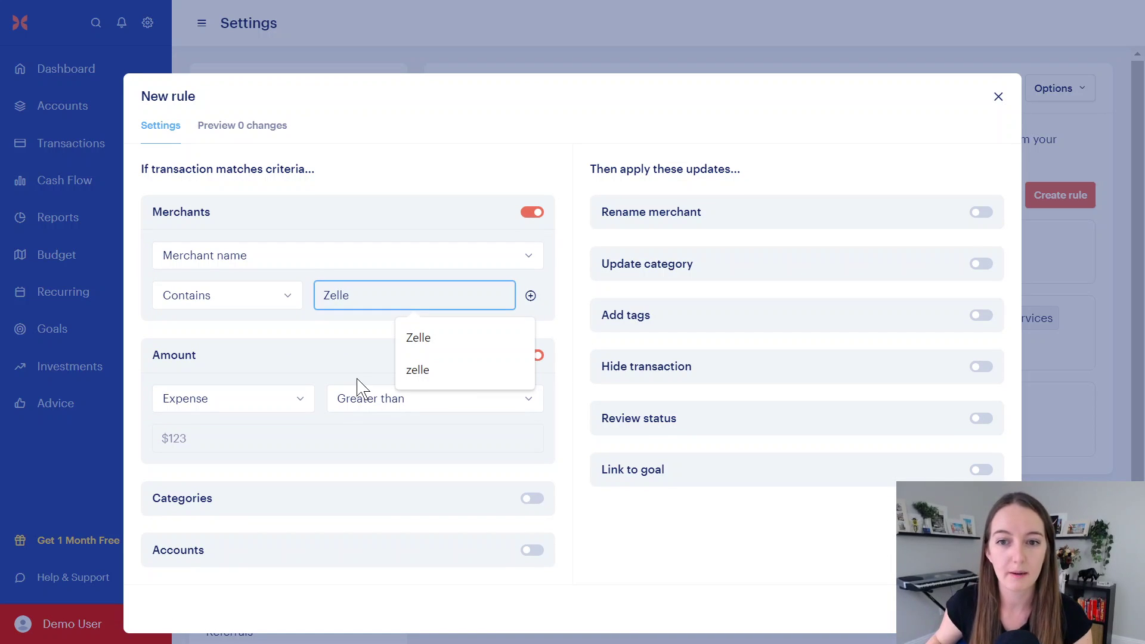
{"action": "left_click", "coordinate": [355, 397]}
{"action": "left_click", "coordinate": [358, 444]}
{"action": "left_click", "coordinate": [358, 439]}
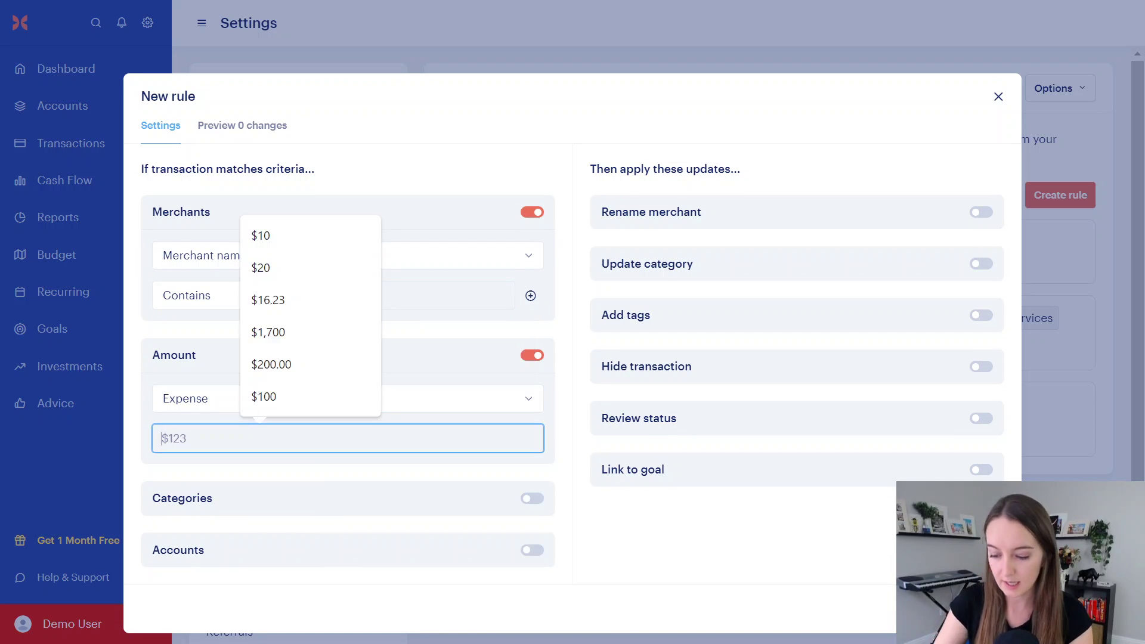
{"action": "type", "text": "200"}
{"action": "left_click", "coordinate": [721, 512]}
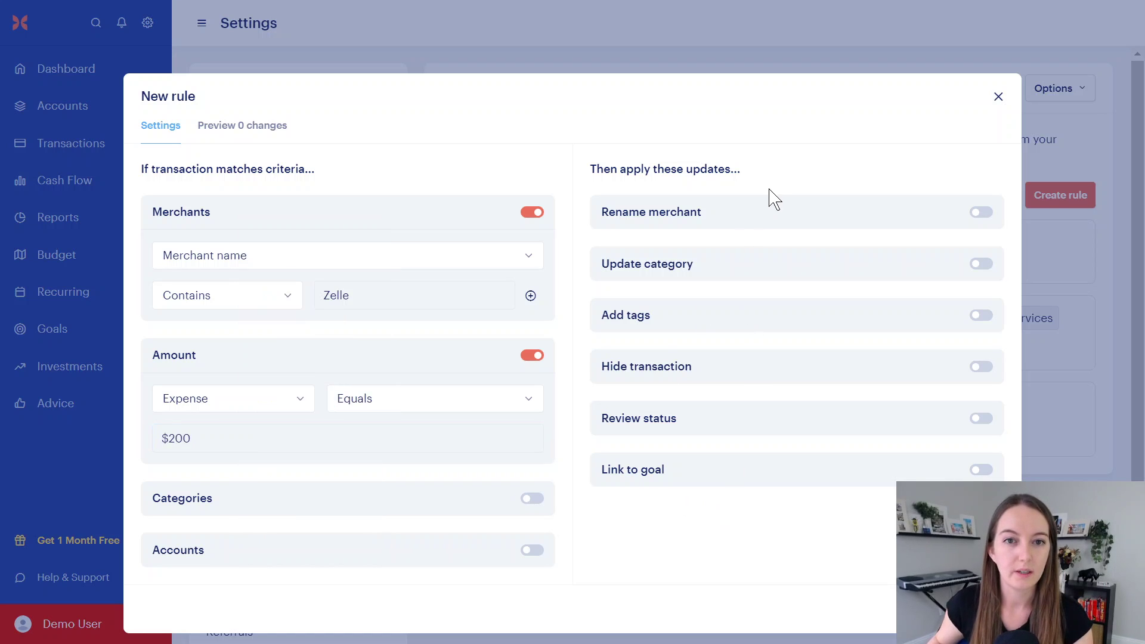
Step: Set the rule to rename matches to Zelle Housecleaning, close it unsaved, and go to Accounts
{"action": "left_click", "coordinate": [773, 214]}
{"action": "left_click", "coordinate": [891, 269]}
{"action": "type", "text": "Zelle Hou"}
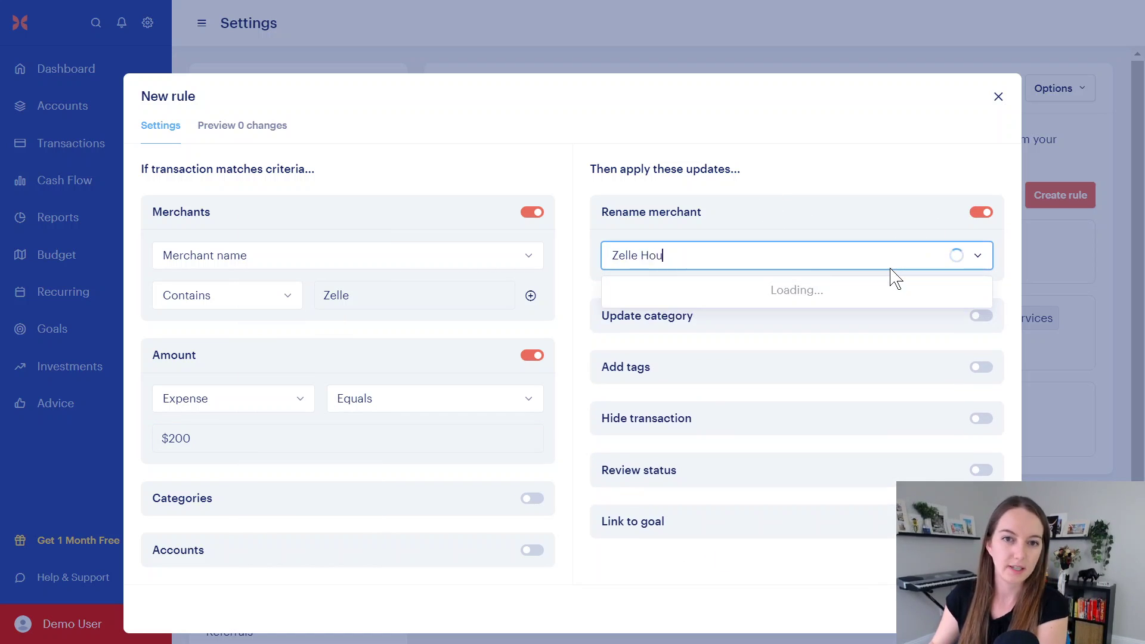
{"action": "type", "text": "seclean"}
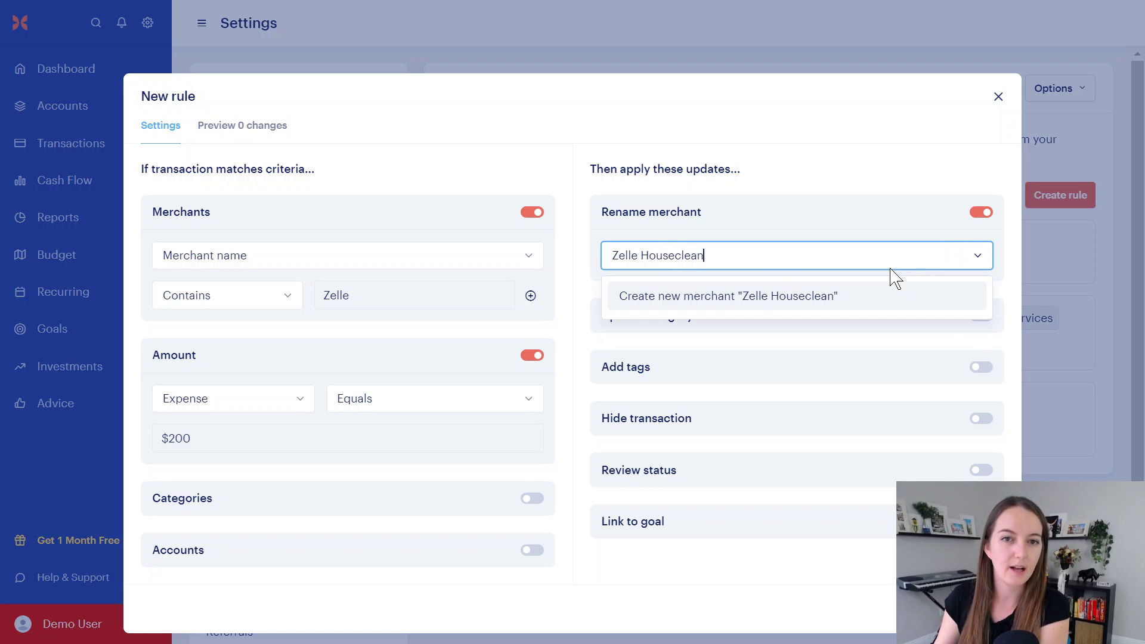
{"action": "type", "text": "ing"}
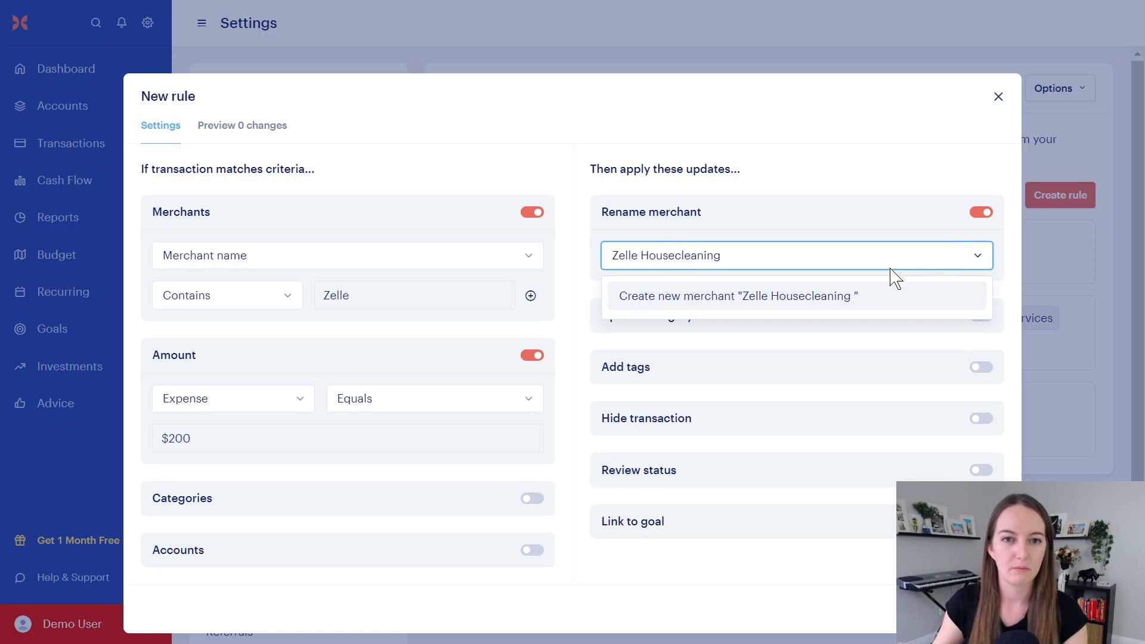
{"action": "left_click", "coordinate": [787, 302]}
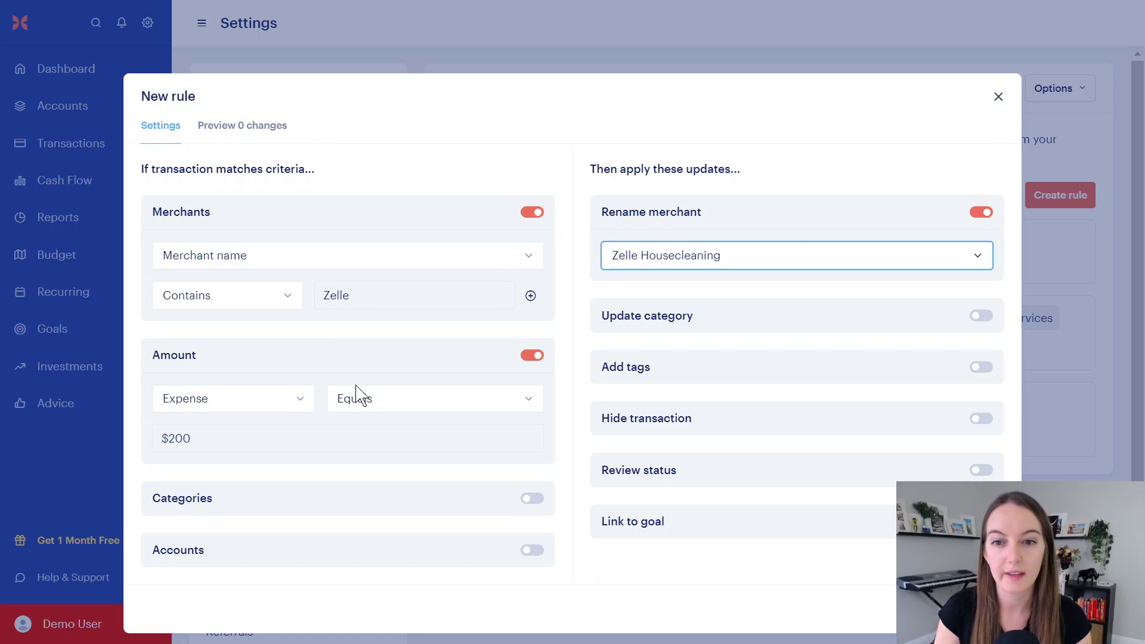
{"action": "left_click", "coordinate": [358, 438]}
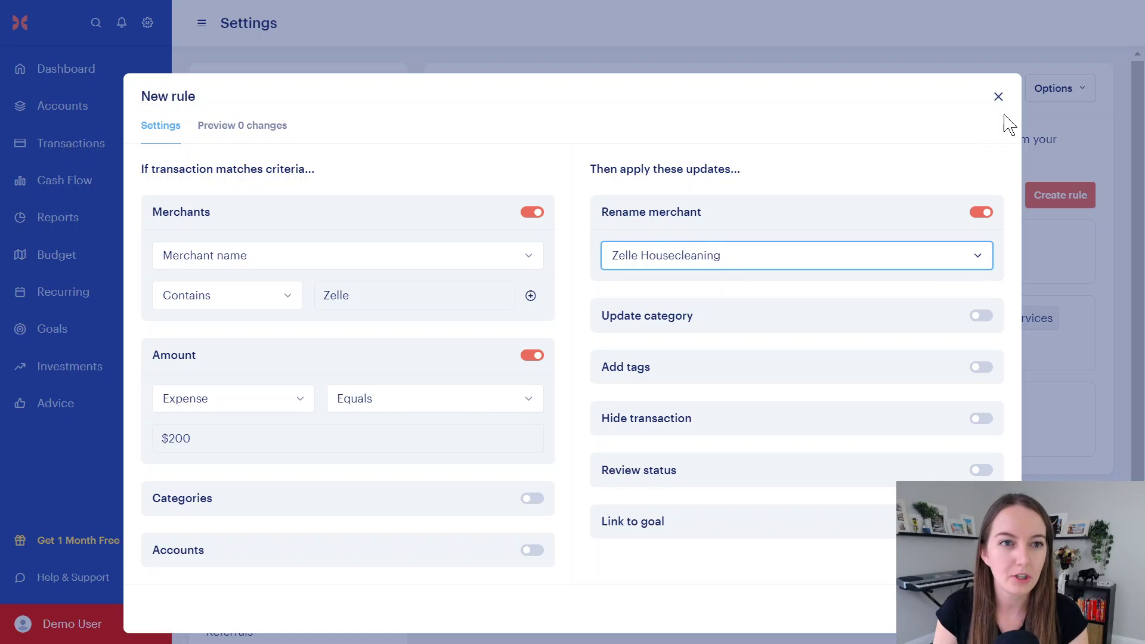
{"action": "left_click", "coordinate": [998, 96]}
{"action": "left_click", "coordinate": [62, 107]}
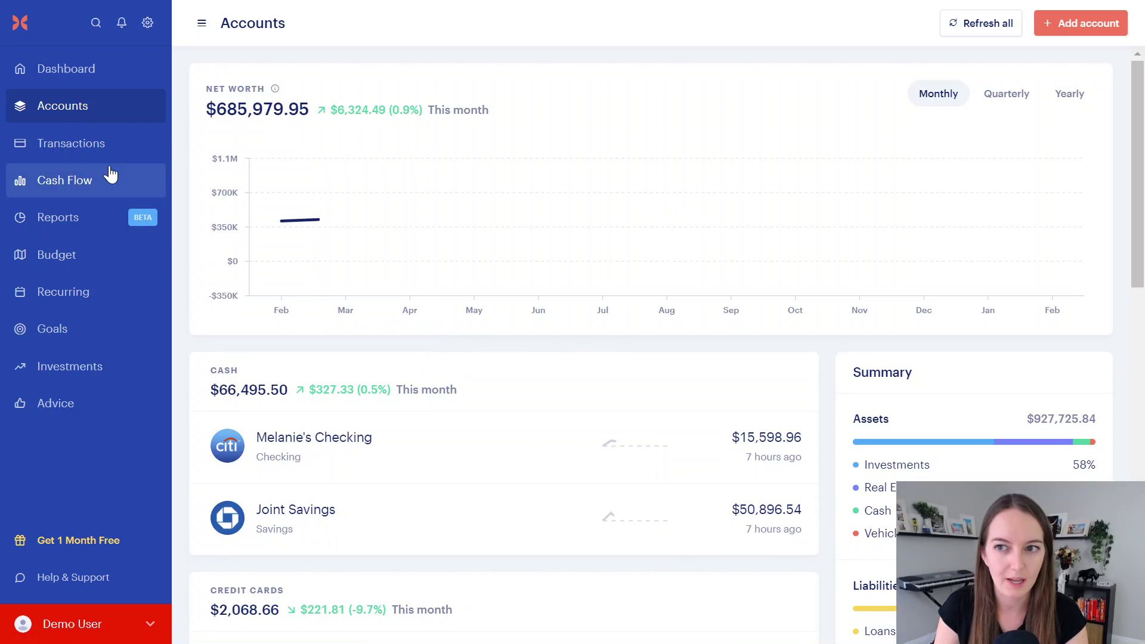
{"action": "left_click", "coordinate": [99, 141]}
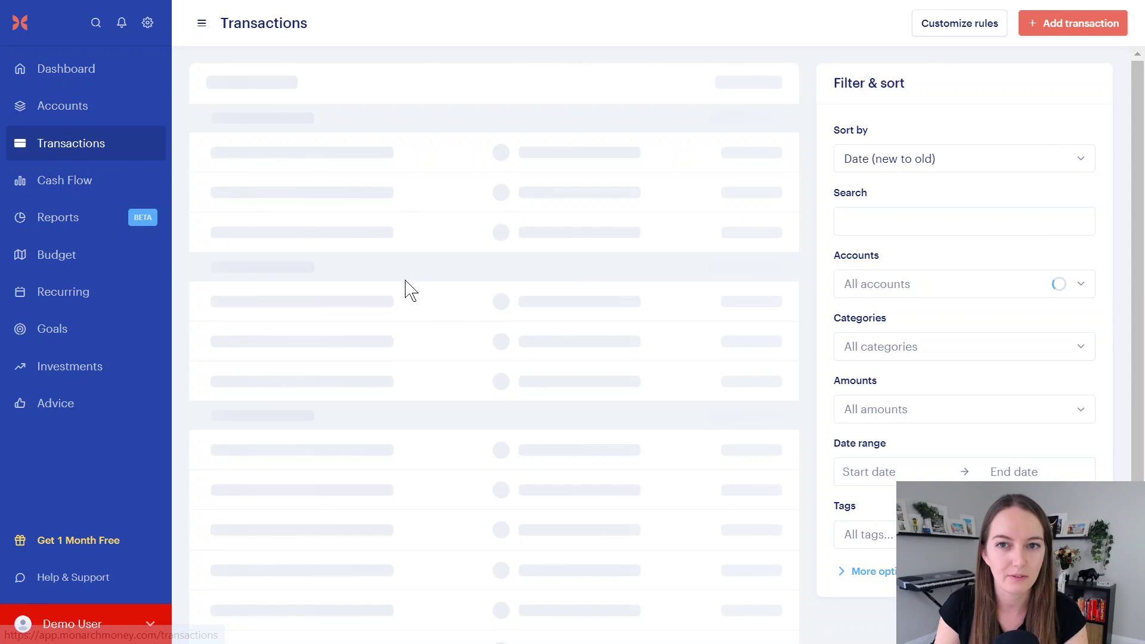
{"action": "left_click", "coordinate": [301, 159]}
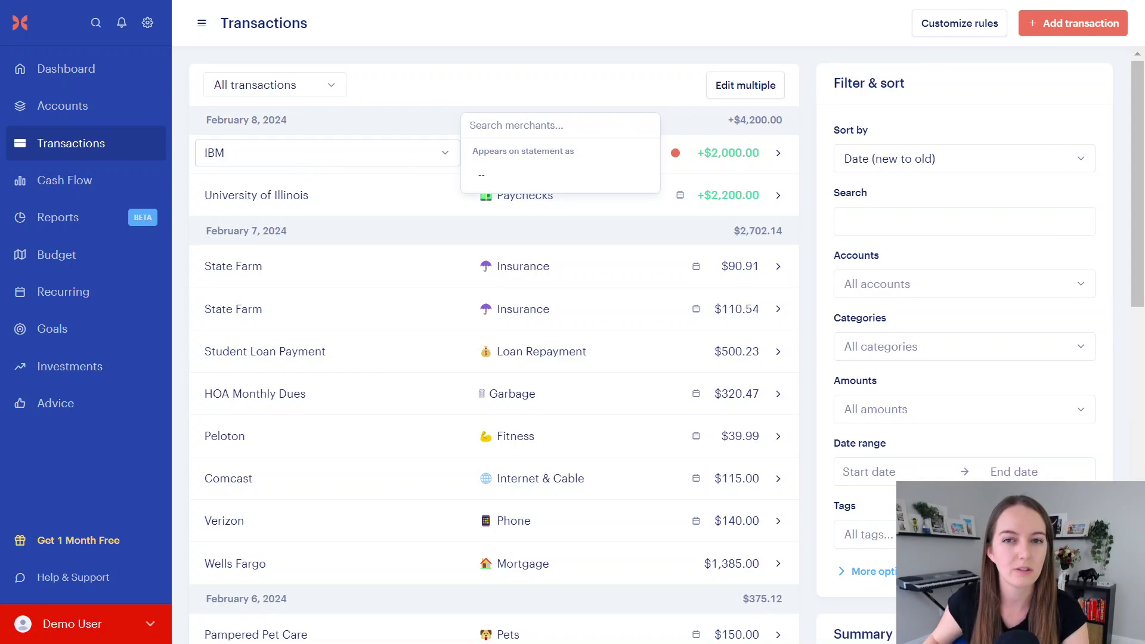
{"action": "type", "text": "SZ"}
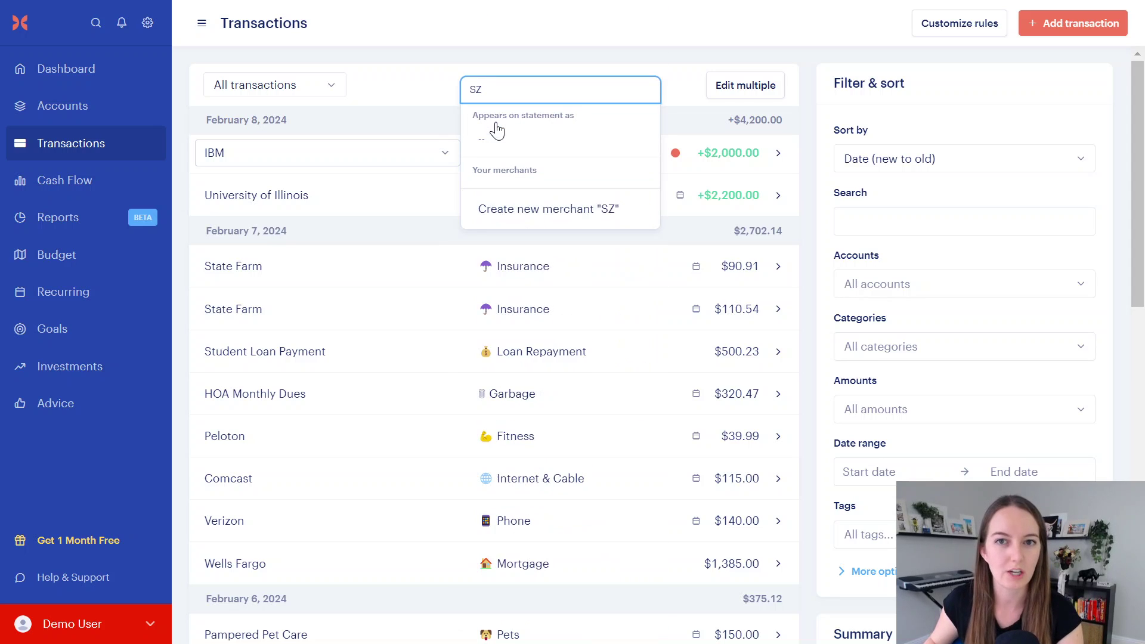
{"action": "key", "text": "BackSpace"}
{"action": "key", "text": "BackSpace"}
{"action": "type", "text": "S"}
{"action": "key", "text": "BackSpace"}
{"action": "type", "text": "Zelle"}
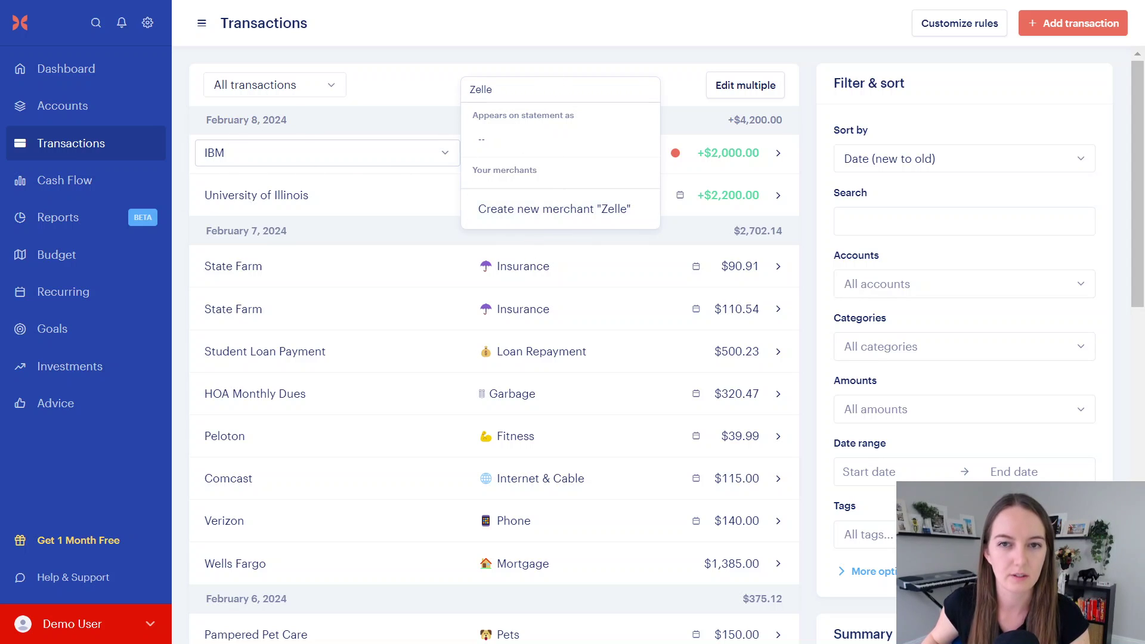
{"action": "left_click", "coordinate": [529, 43]}
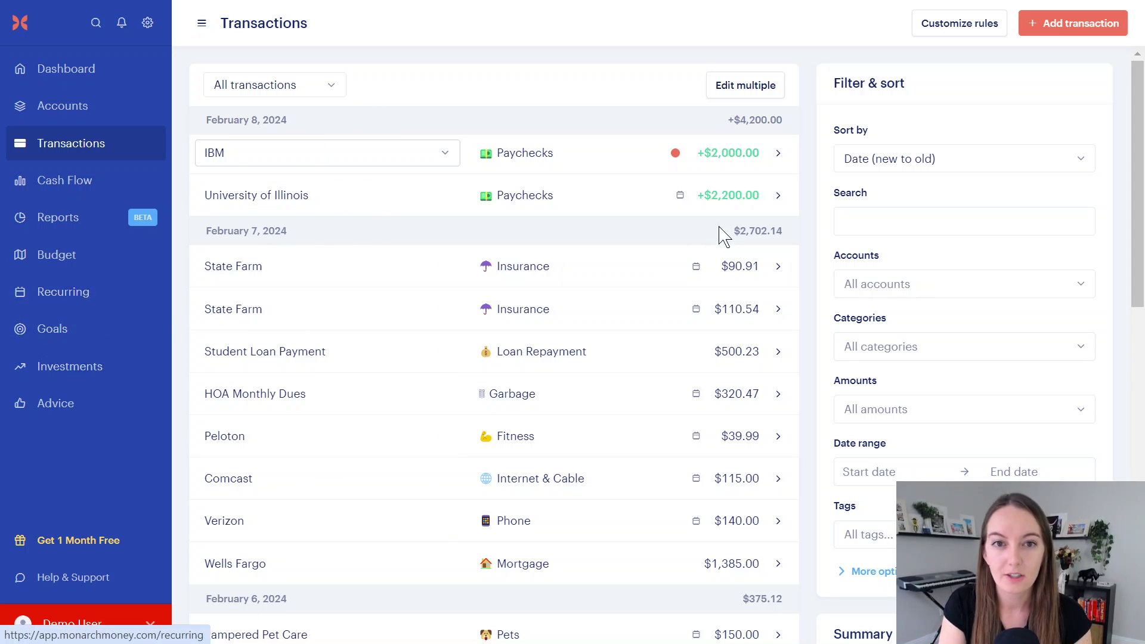
Step: Look at the State Farm $90.91 transaction and its options, then close it
{"action": "left_click", "coordinate": [779, 270]}
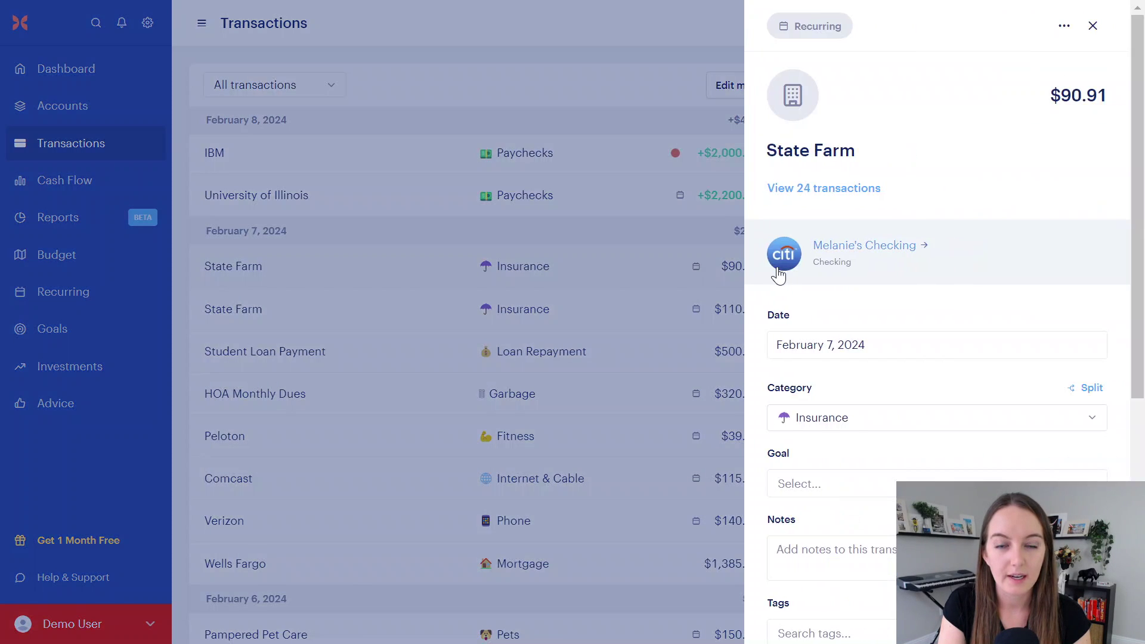
{"action": "left_click", "coordinate": [1065, 27]}
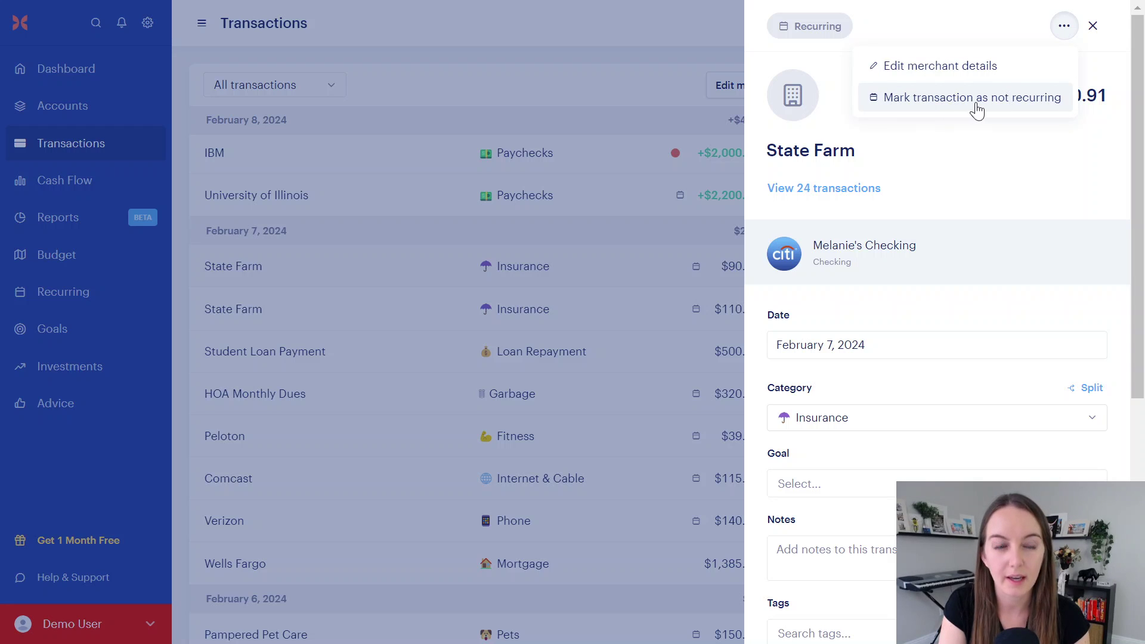
{"action": "left_click", "coordinate": [637, 219]}
Step: Mark the Student Loan Payment merchant as recurring every month and save
{"action": "left_click", "coordinate": [777, 352]}
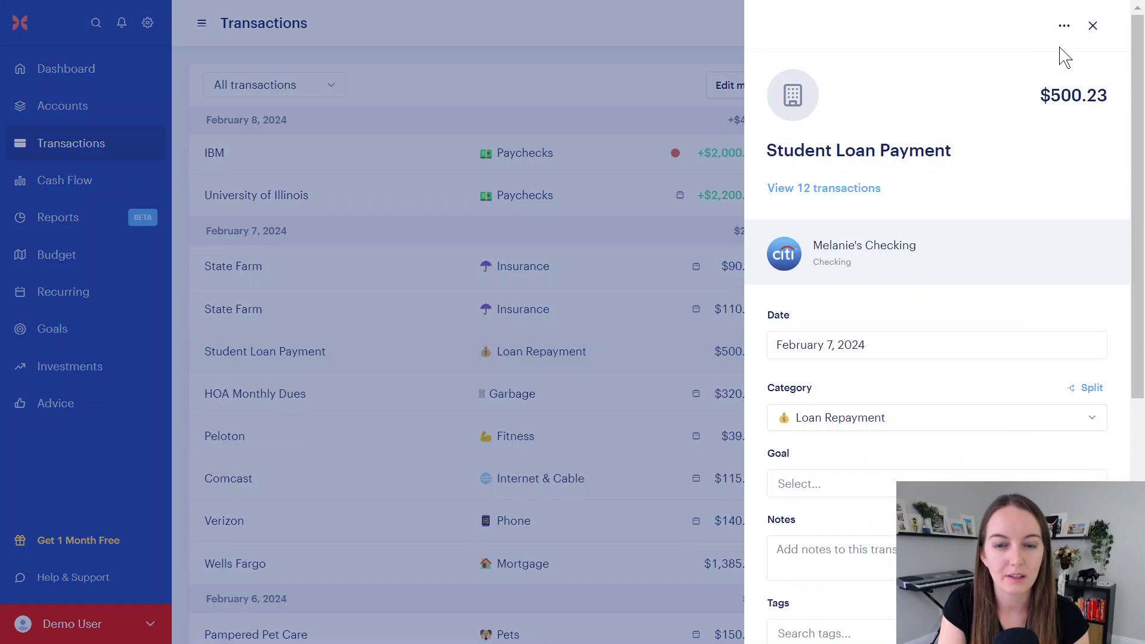
{"action": "left_click", "coordinate": [1063, 31]}
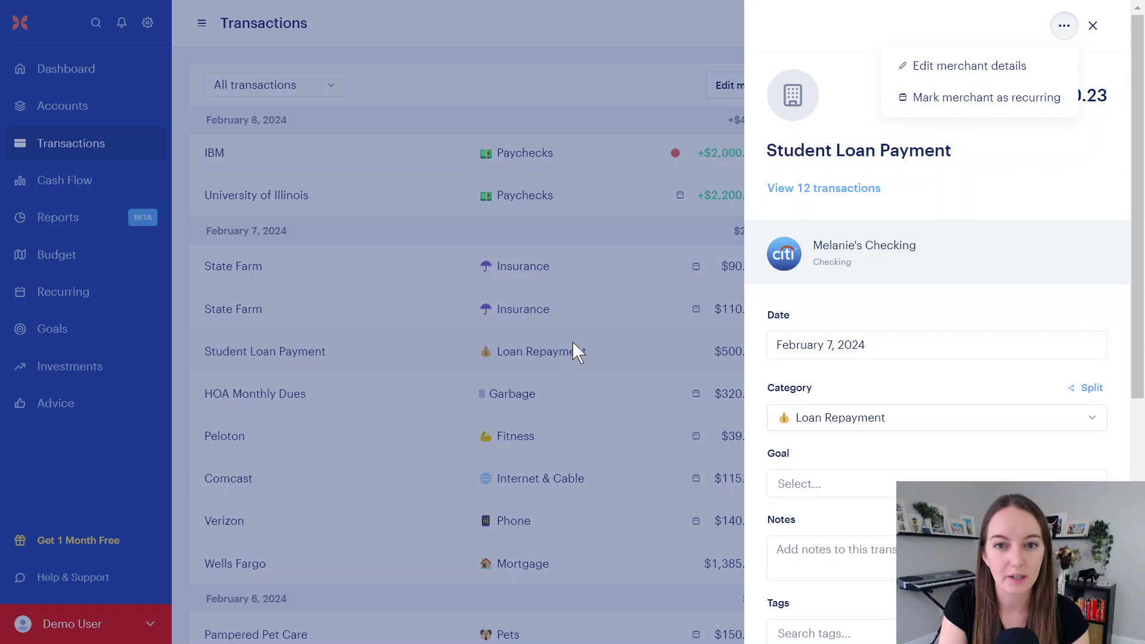
{"action": "left_click", "coordinate": [994, 101]}
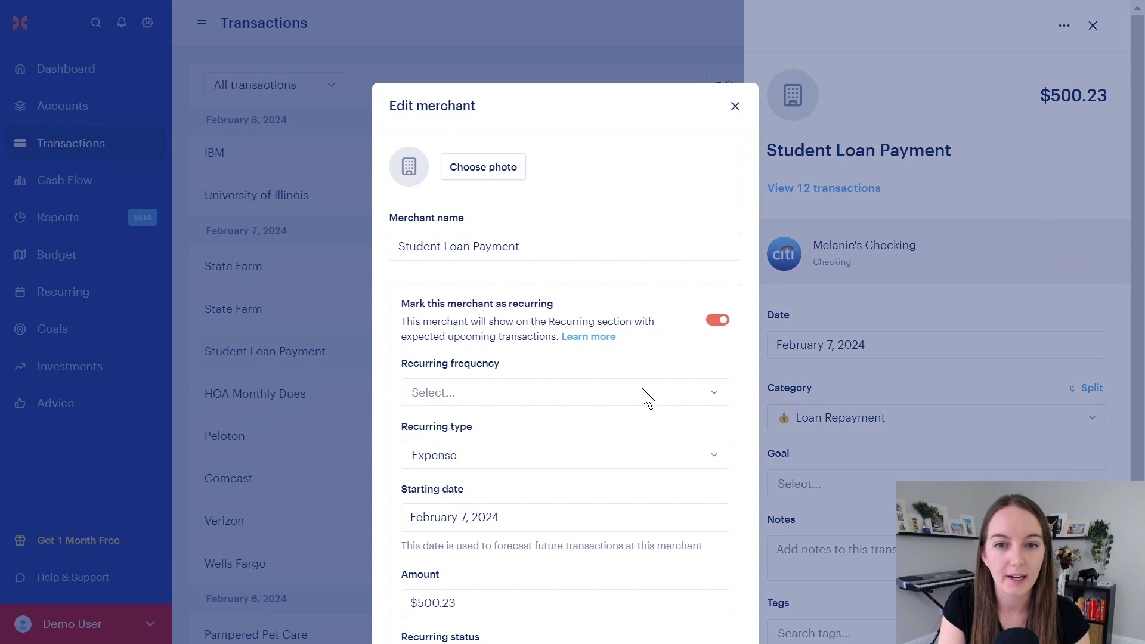
{"action": "left_click", "coordinate": [630, 401]}
{"action": "scroll", "coordinate": [537, 531], "scroll_direction": "down", "scroll_amount": 2}
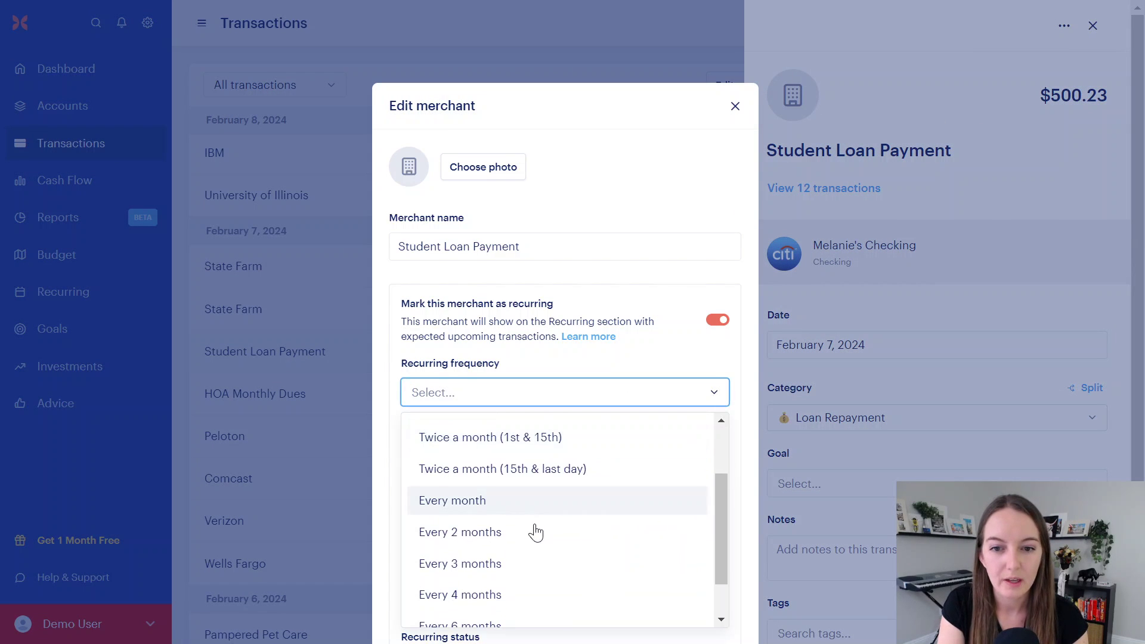
{"action": "left_click", "coordinate": [581, 500]}
{"action": "scroll", "coordinate": [660, 340], "scroll_direction": "down", "scroll_amount": 3}
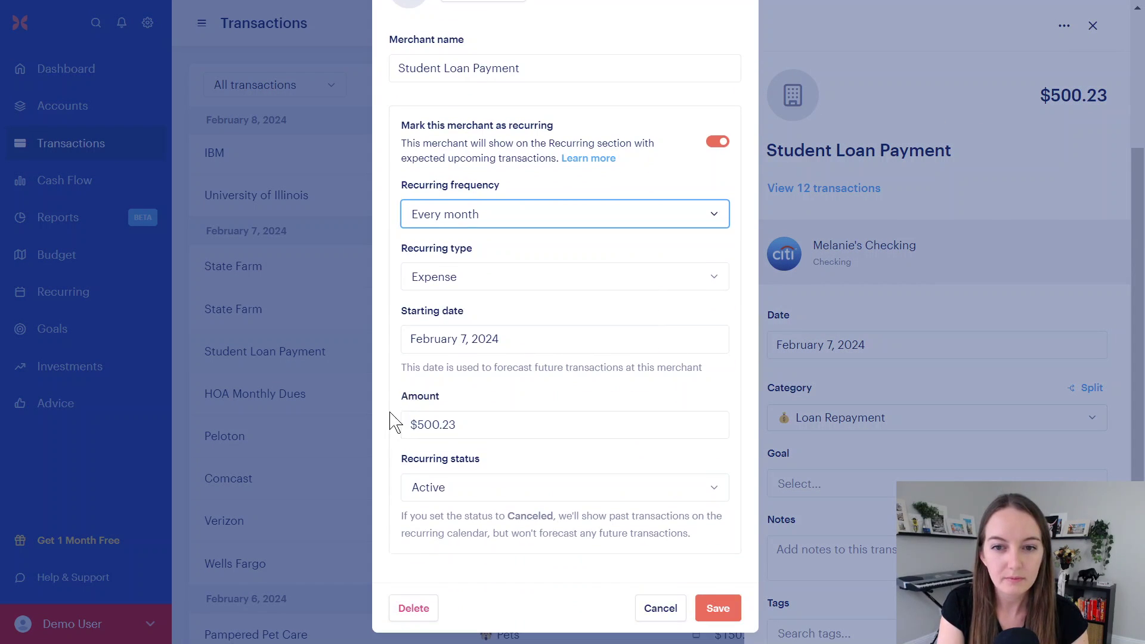
{"action": "left_click", "coordinate": [720, 613]}
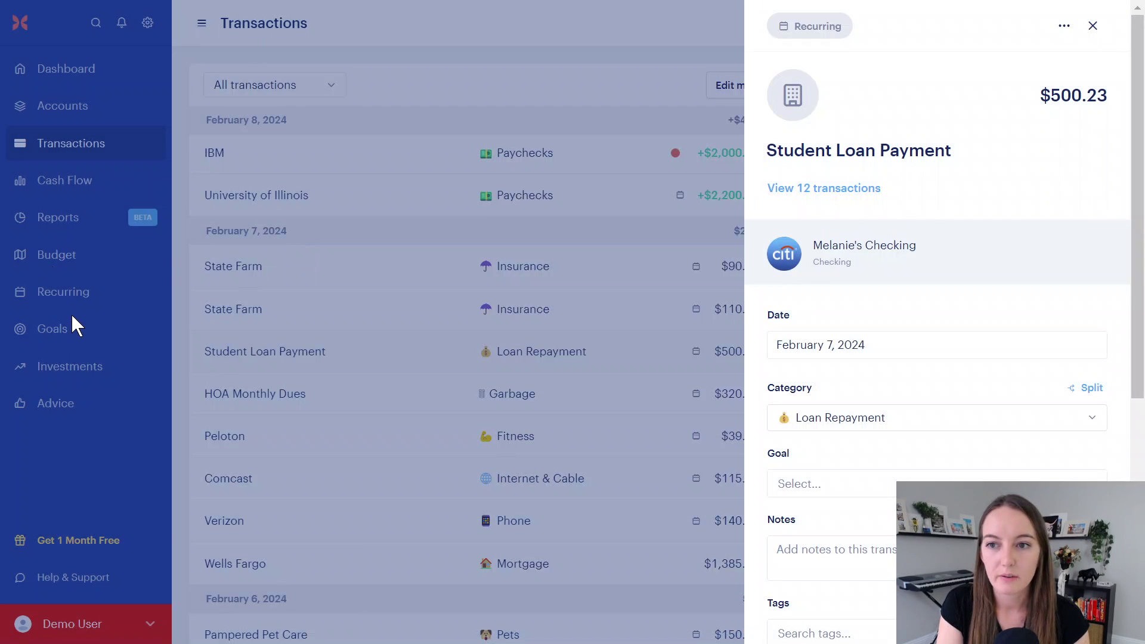
Step: Edit the February 7 Verizon merchant details, replacing the $132.86 expected amount with $140
{"action": "left_click", "coordinate": [73, 317]}
{"action": "left_click", "coordinate": [80, 297]}
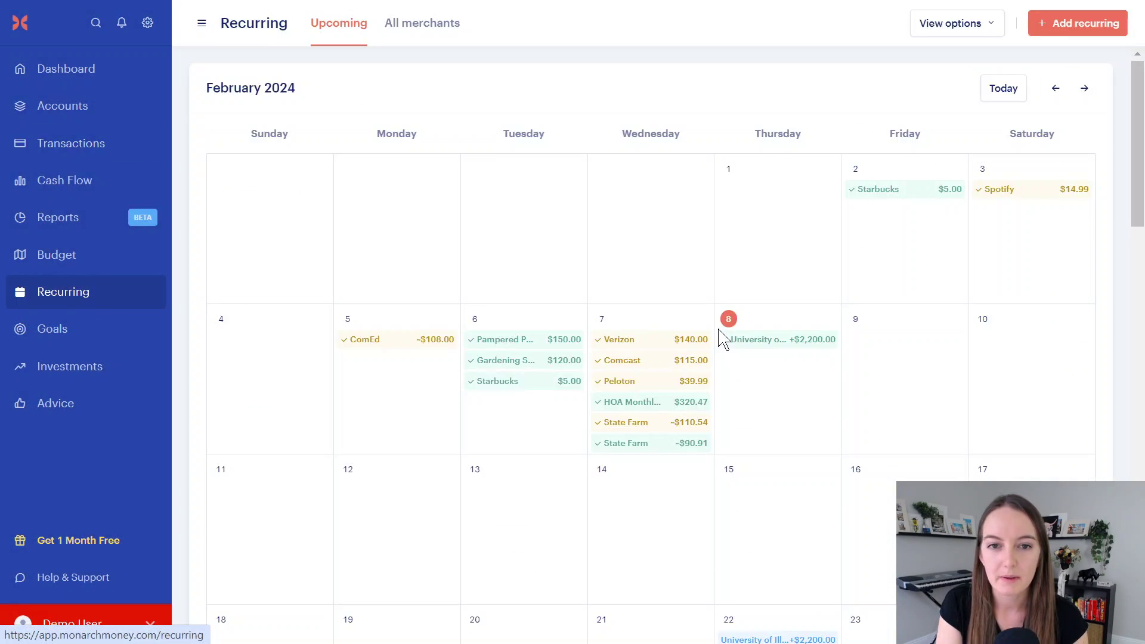
{"action": "scroll", "coordinate": [634, 345], "scroll_direction": "down", "scroll_amount": 3}
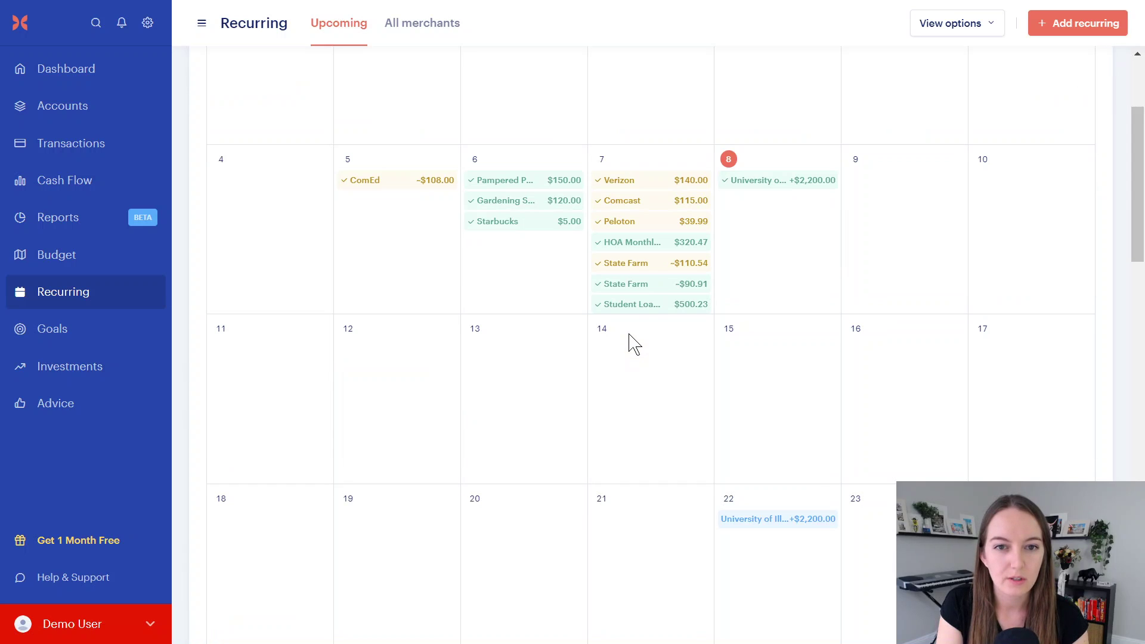
{"action": "left_click", "coordinate": [652, 185]}
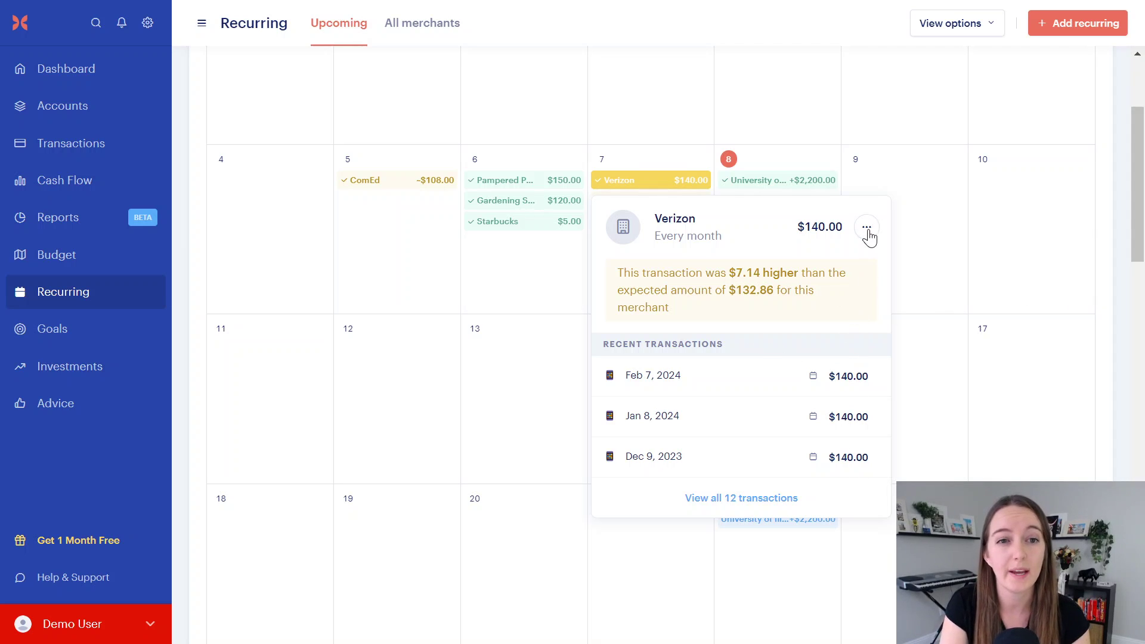
{"action": "left_click", "coordinate": [867, 230]}
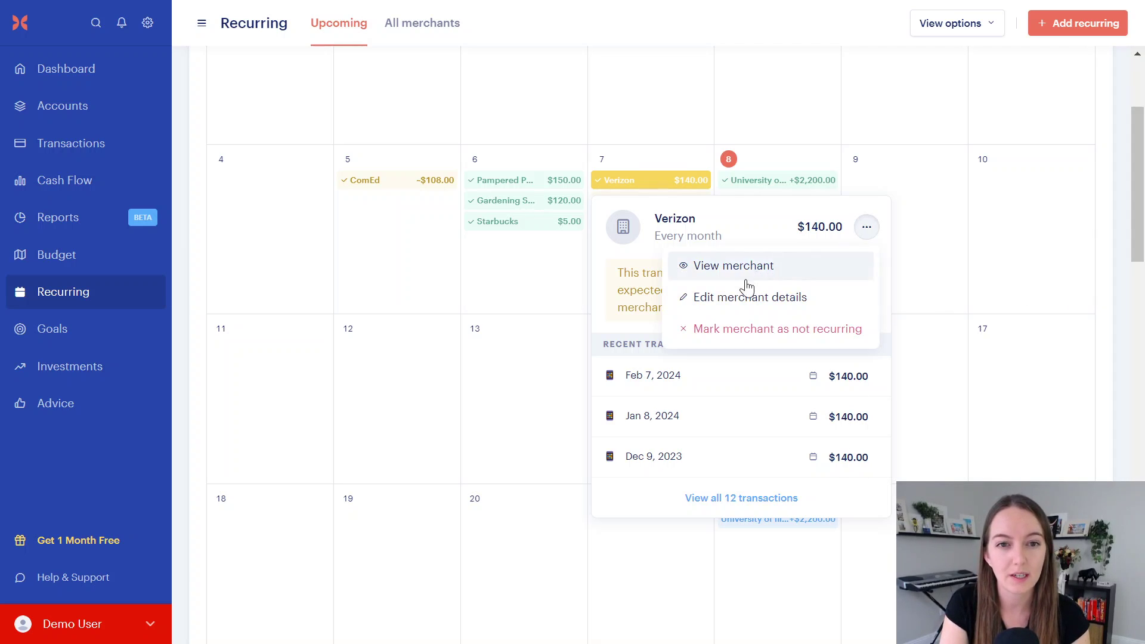
{"action": "left_click", "coordinate": [738, 301]}
{"action": "scroll", "coordinate": [609, 307], "scroll_direction": "down", "scroll_amount": 3}
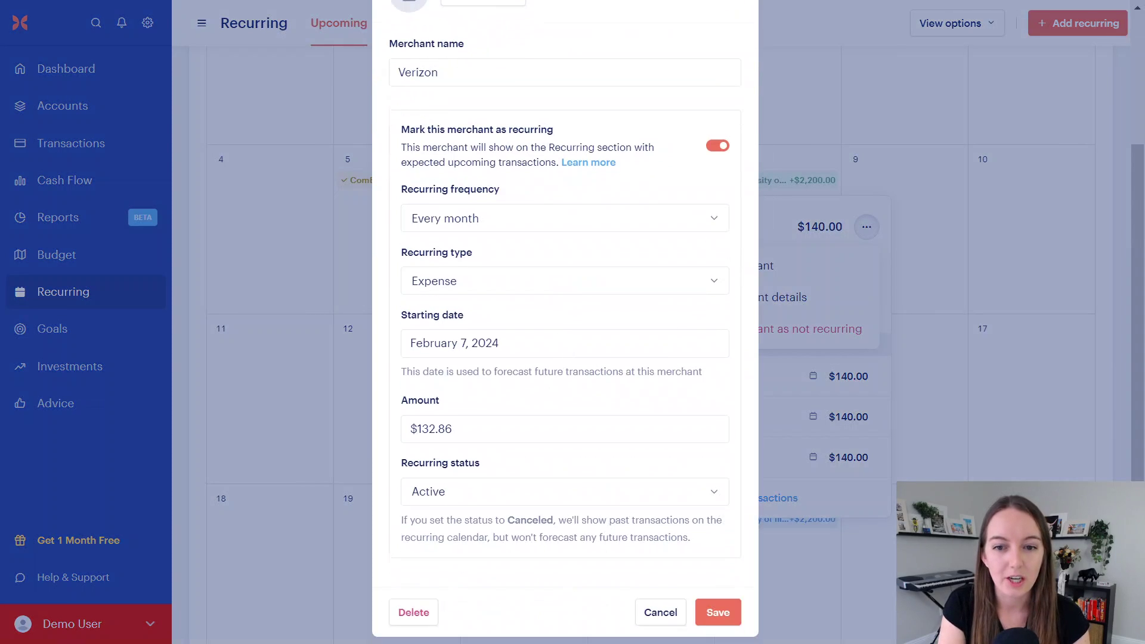
{"action": "left_click", "coordinate": [436, 425]}
{"action": "key", "text": "ctrl+a"}
{"action": "type", "text": "1"}
{"action": "left_click", "coordinate": [718, 607]}
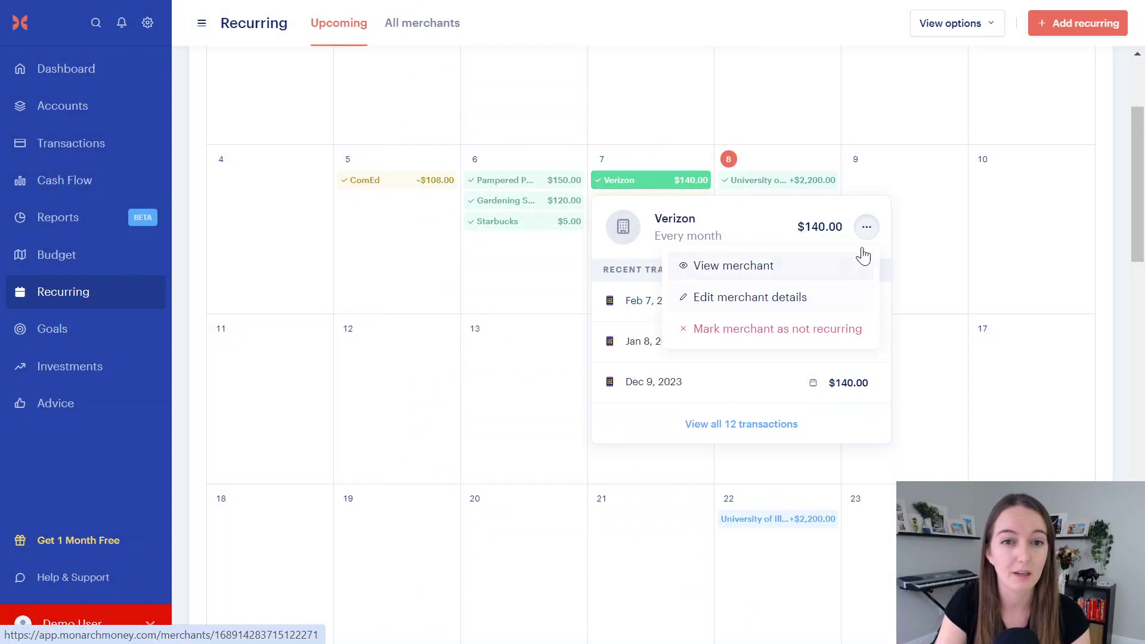
{"action": "left_click", "coordinate": [940, 197]}
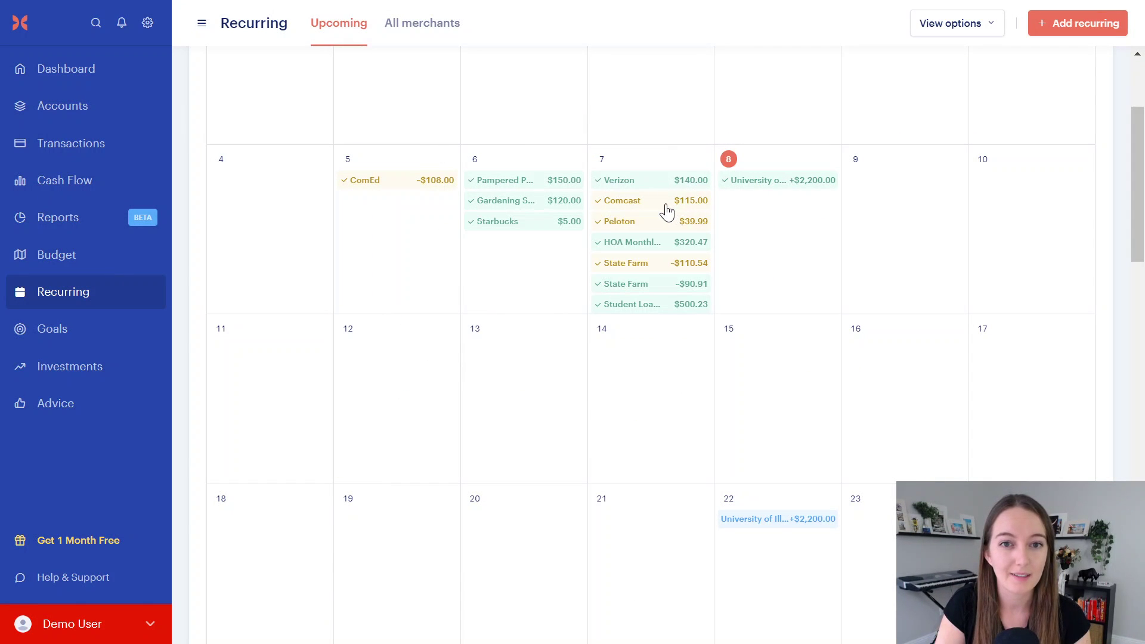
{"action": "left_click", "coordinate": [665, 202]}
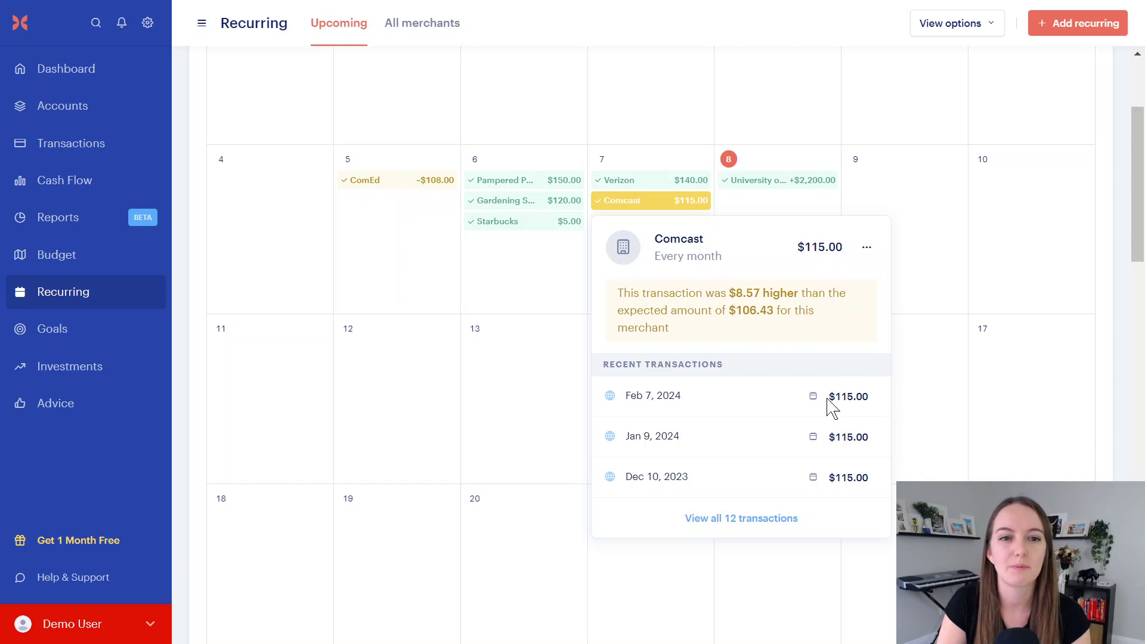
{"action": "left_click", "coordinate": [865, 249]}
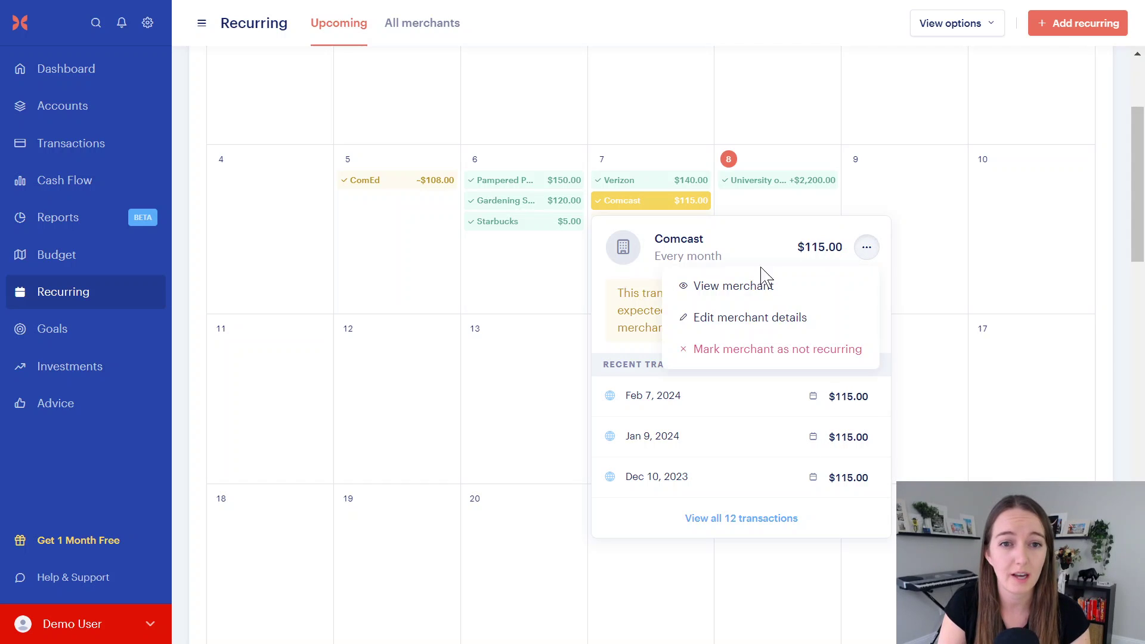
{"action": "left_click", "coordinate": [731, 319]}
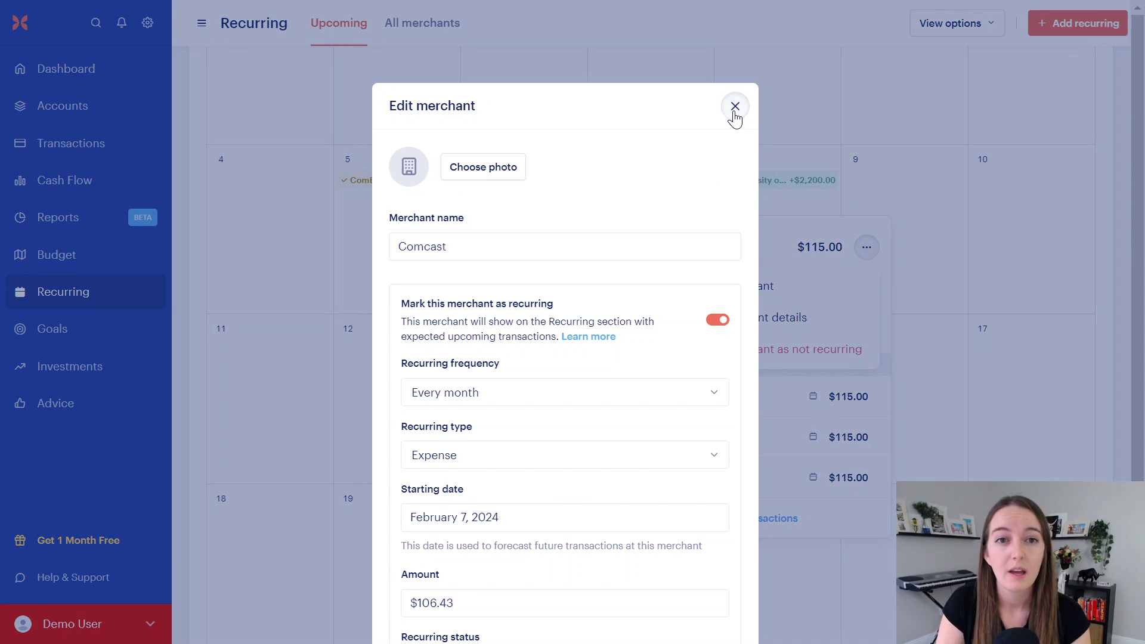
{"action": "left_click", "coordinate": [740, 108]}
{"action": "left_click", "coordinate": [442, 292]}
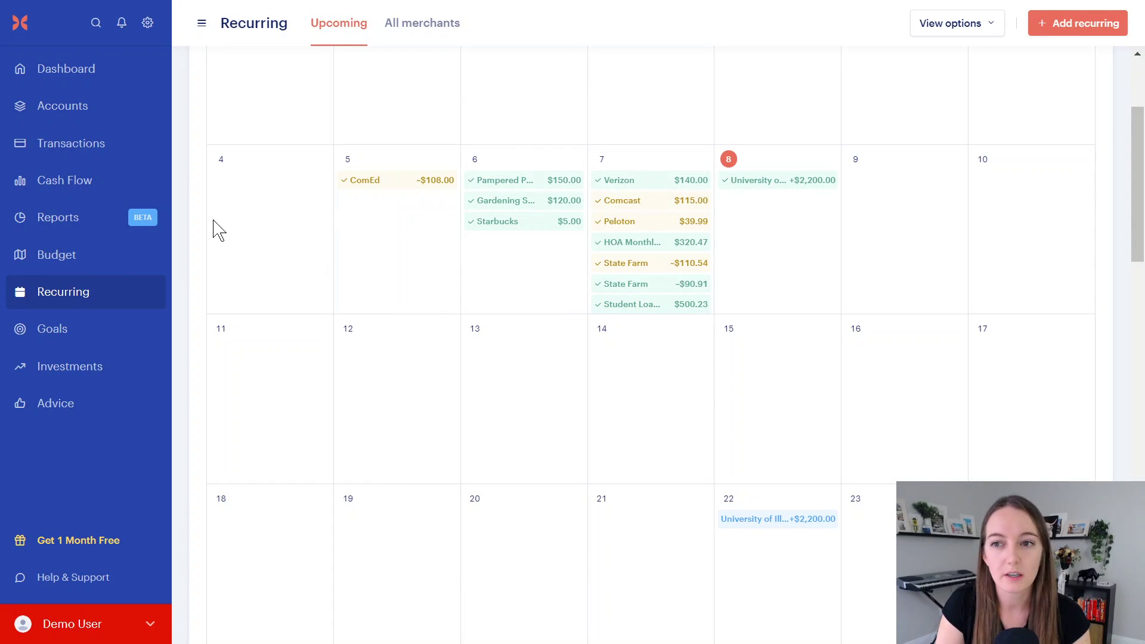
{"action": "left_click", "coordinate": [648, 210]}
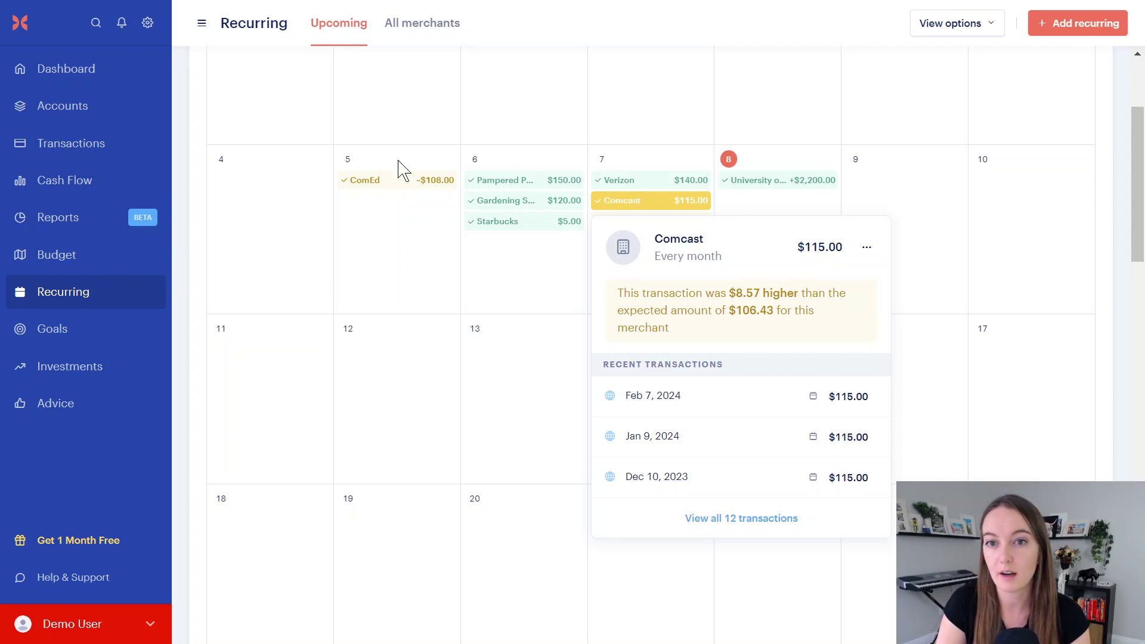
{"action": "left_click", "coordinate": [584, 308]}
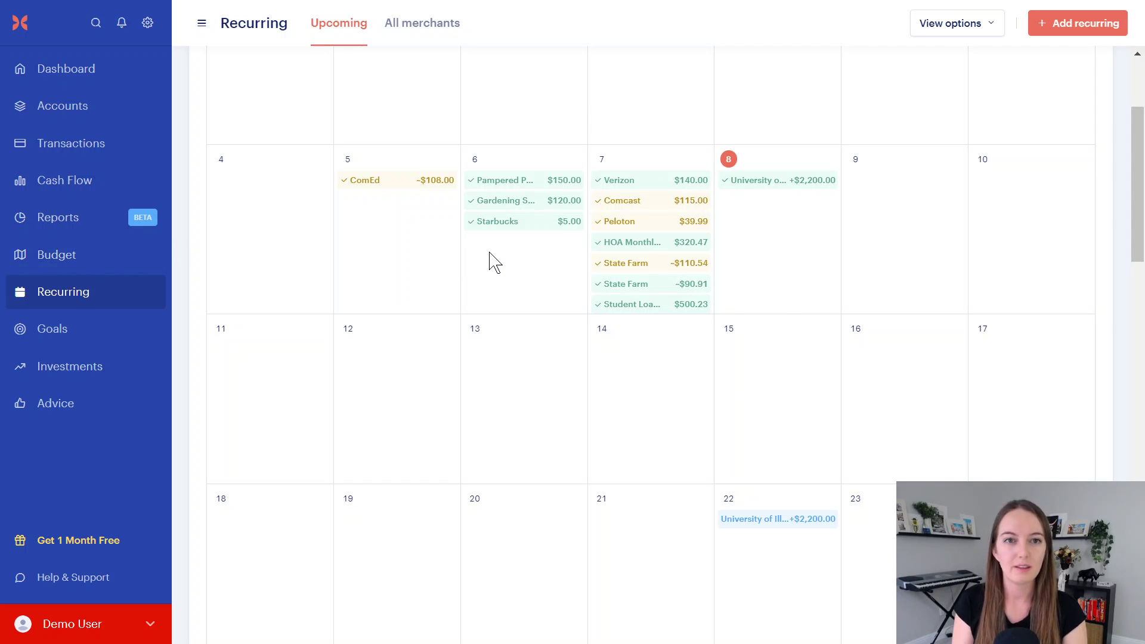
Step: Scroll through the Upcoming and Complete recurring lists, then open the February budget
{"action": "scroll", "coordinate": [495, 263], "scroll_direction": "down", "scroll_amount": 10}
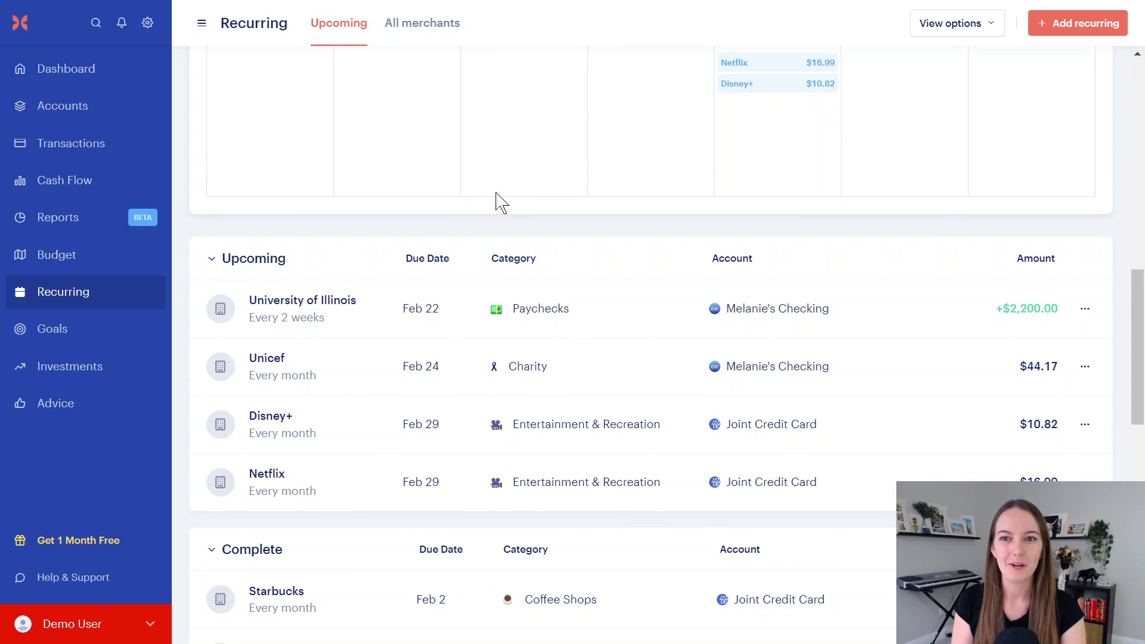
{"action": "scroll", "coordinate": [731, 301], "scroll_direction": "up", "scroll_amount": 7}
{"action": "scroll", "coordinate": [550, 140], "scroll_direction": "up", "scroll_amount": 5}
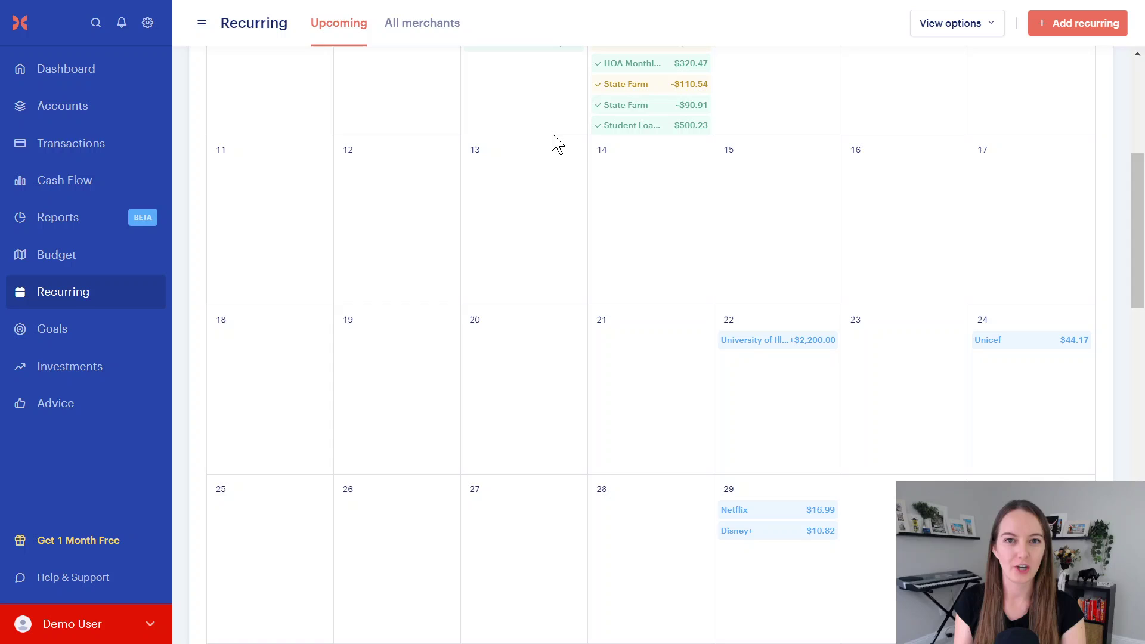
{"action": "left_click", "coordinate": [97, 265]}
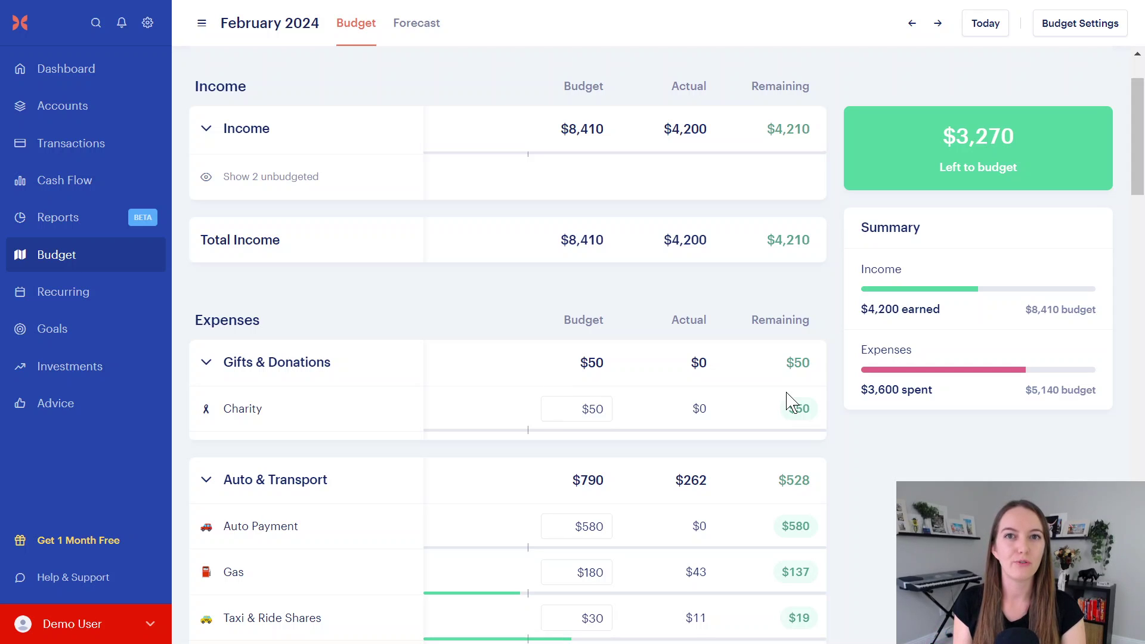
Step: Go to Recurring, review the All merchants list, then return to the Upcoming calendar
{"action": "left_click", "coordinate": [76, 291]}
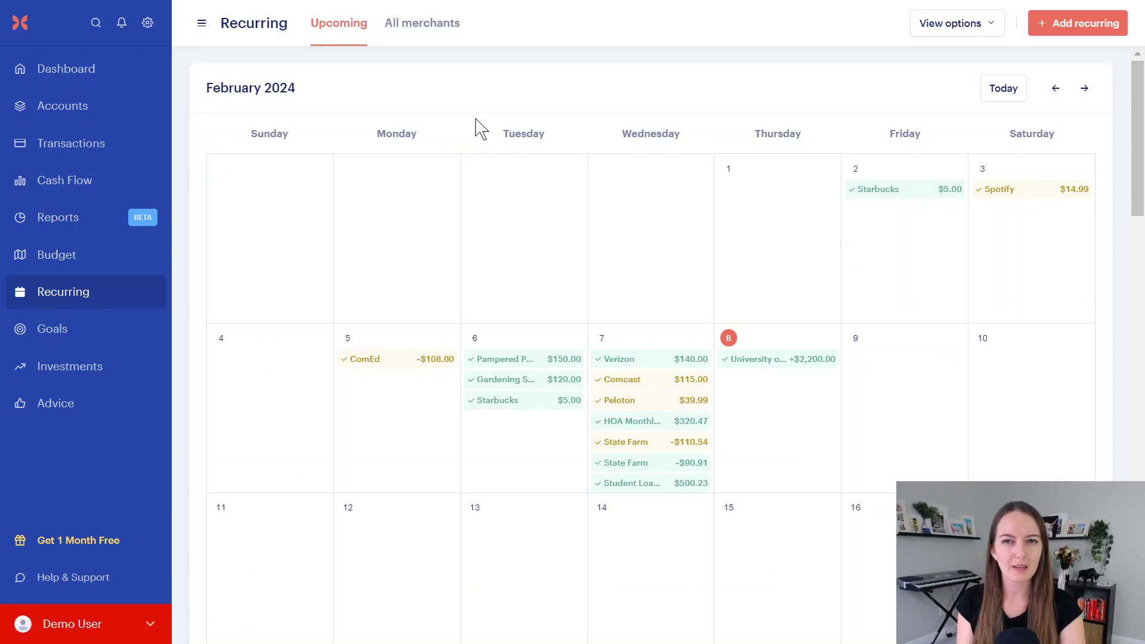
{"action": "left_click", "coordinate": [418, 27]}
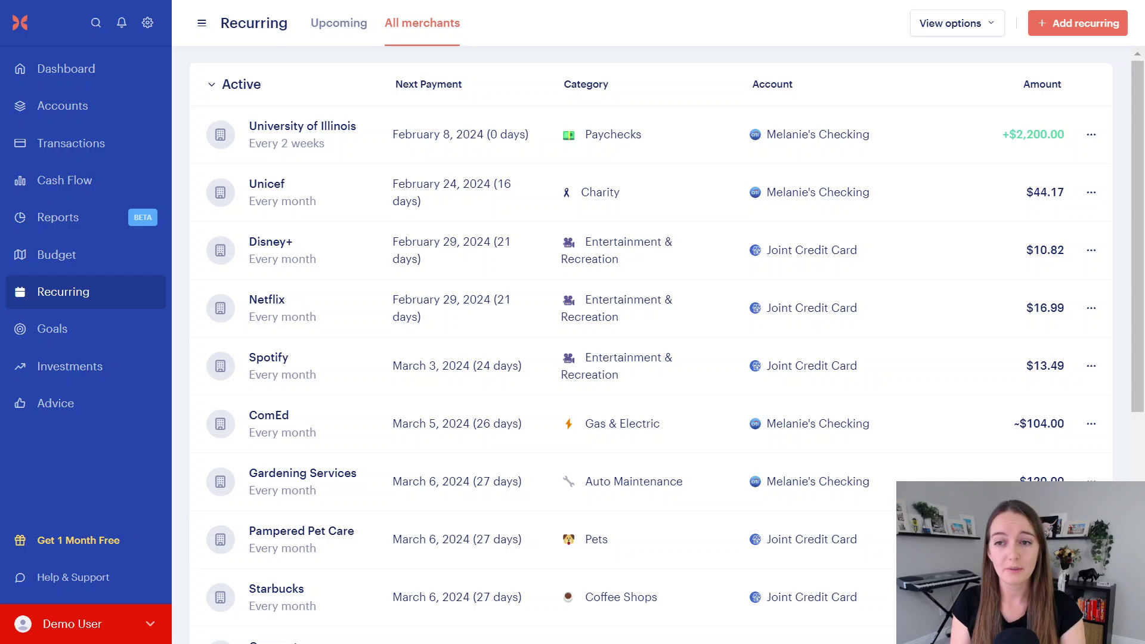
{"action": "left_click", "coordinate": [83, 301]}
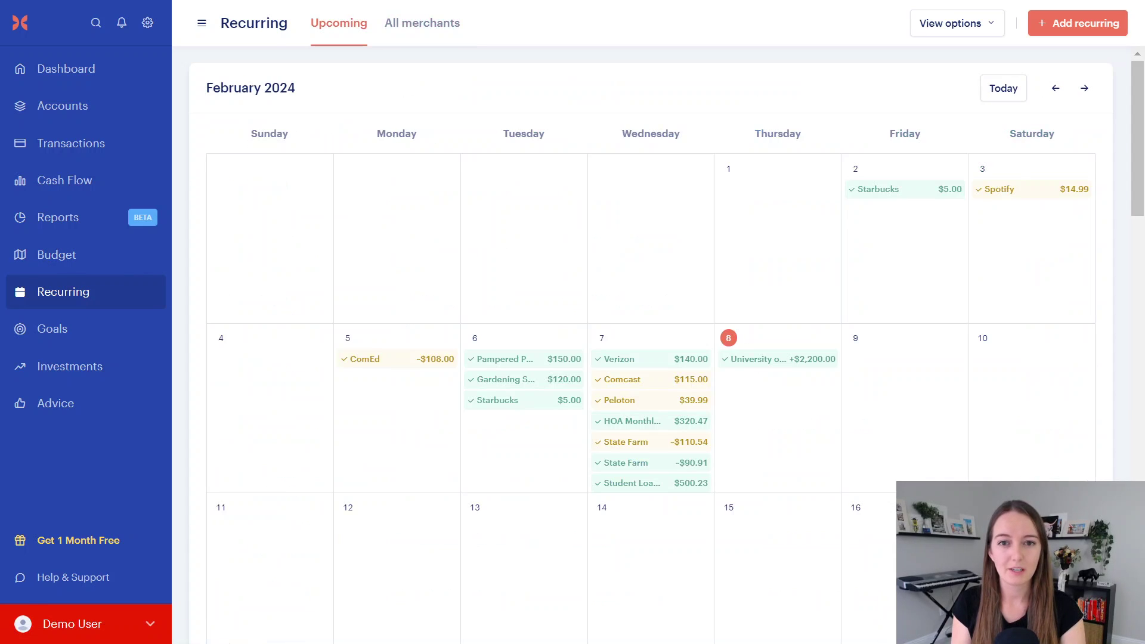